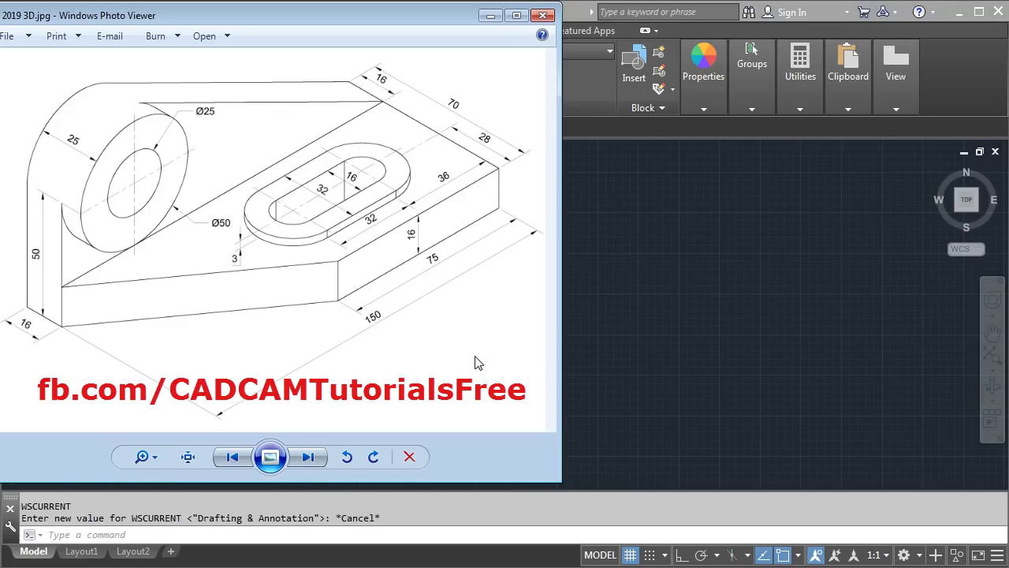
Step: Switch AutoCAD to the 3D Modeling workspace and the SE Isometric view
left_click(694, 340)
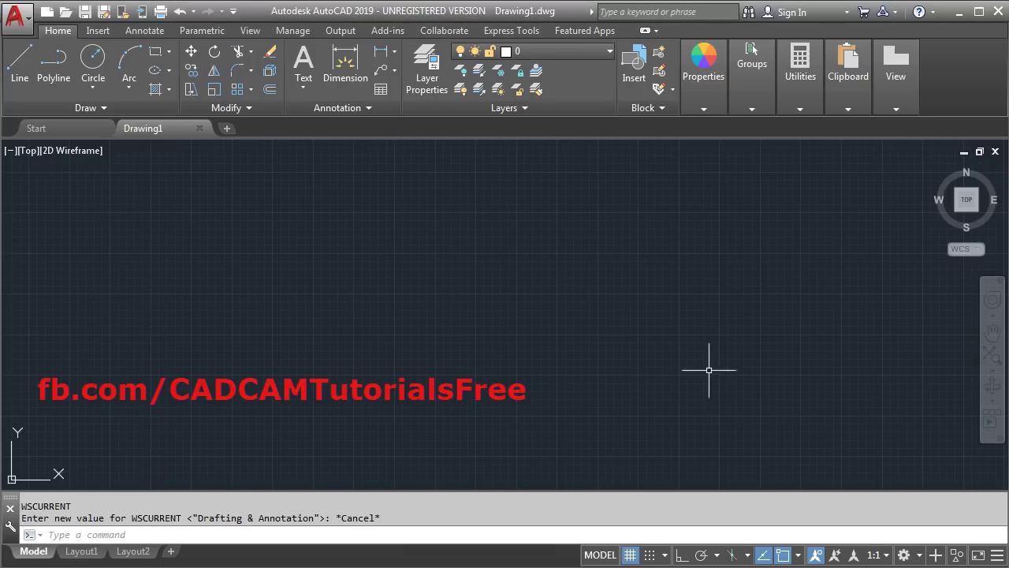
left_click(919, 552)
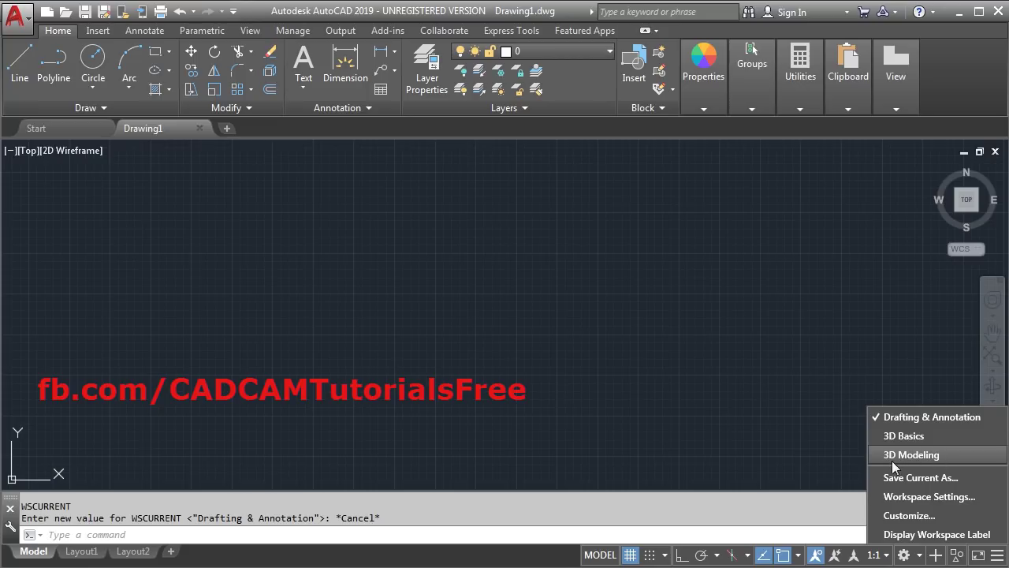
left_click(922, 461)
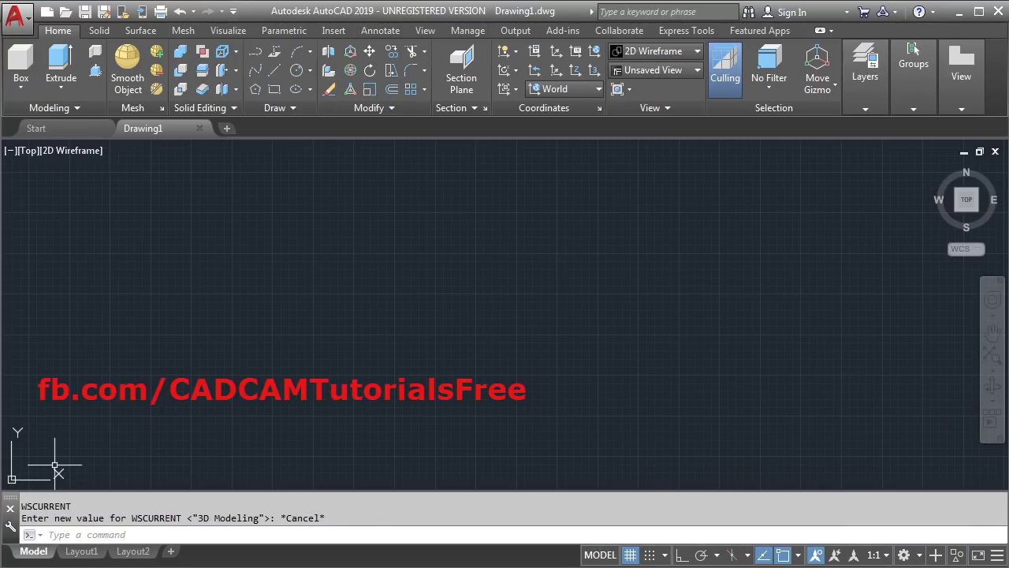
left_click(669, 74)
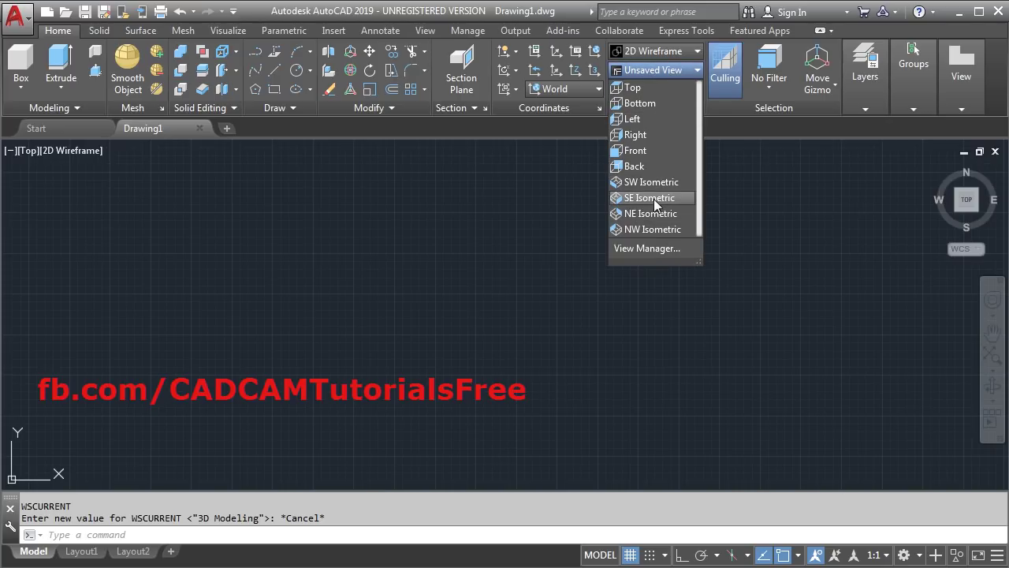
left_click(653, 199)
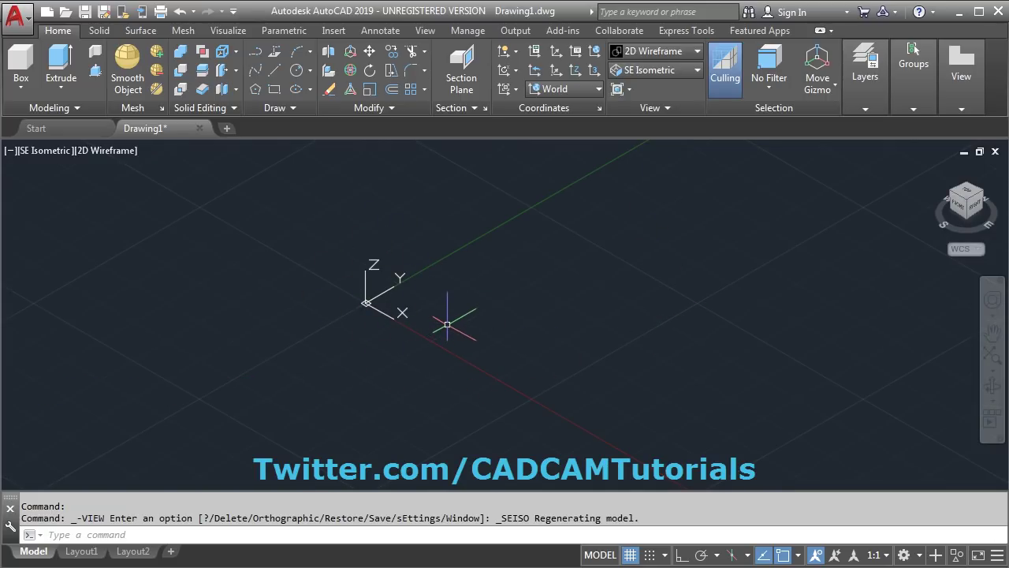
Step: Set the UCS icon to Noorigin and bring up the reference bracket drawing
type("u")
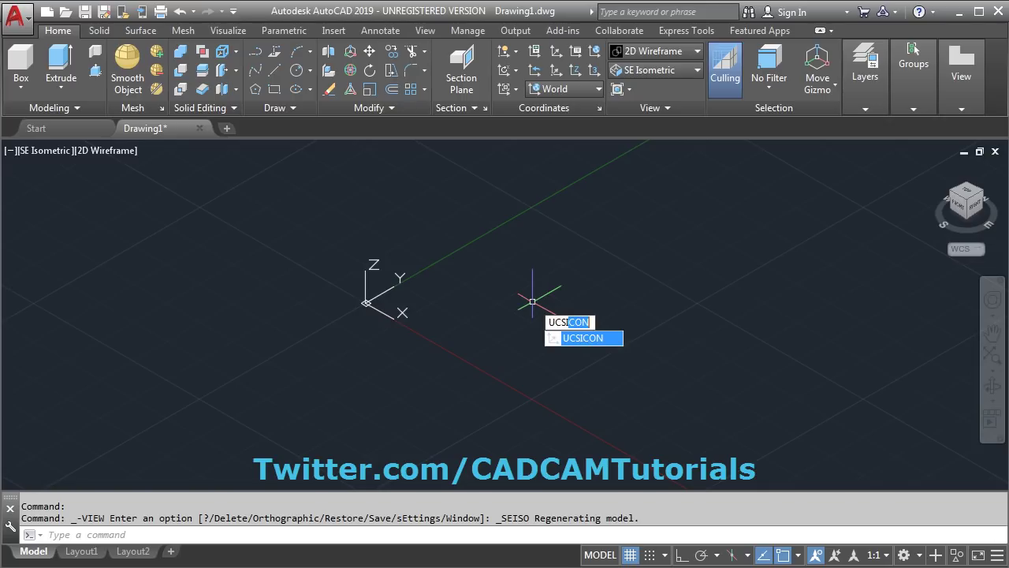
key("Return")
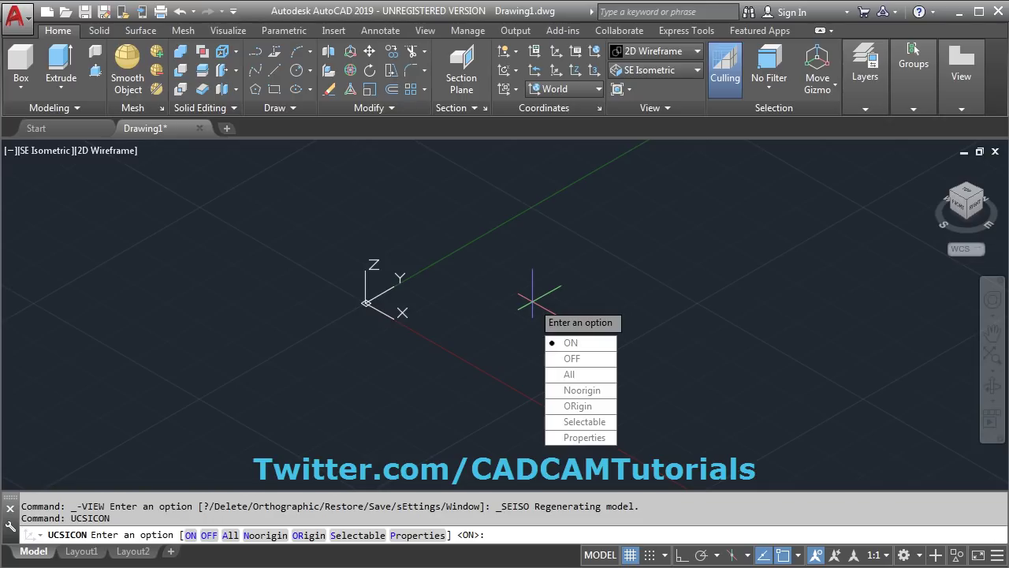
left_click(597, 396)
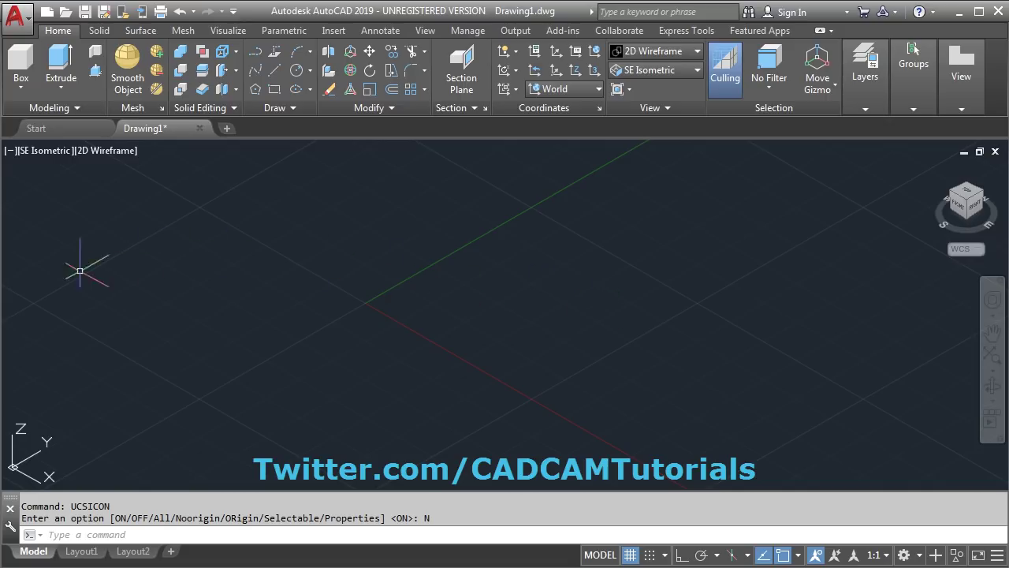
key("alt+Tab")
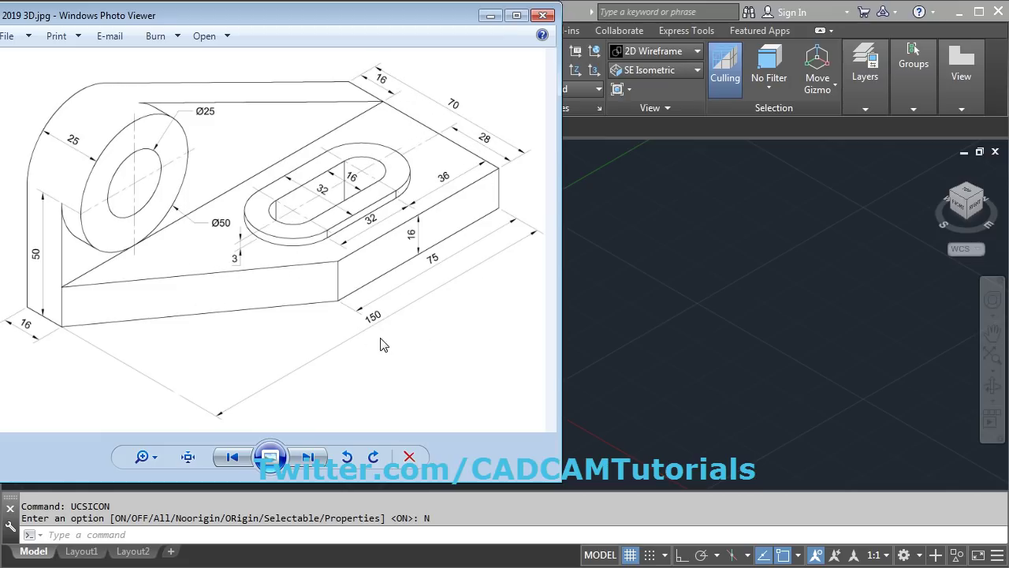
Step: Draw a 70 by 150 base plate rectangle, fit it in view, and recheck the reference
left_click(630, 310)
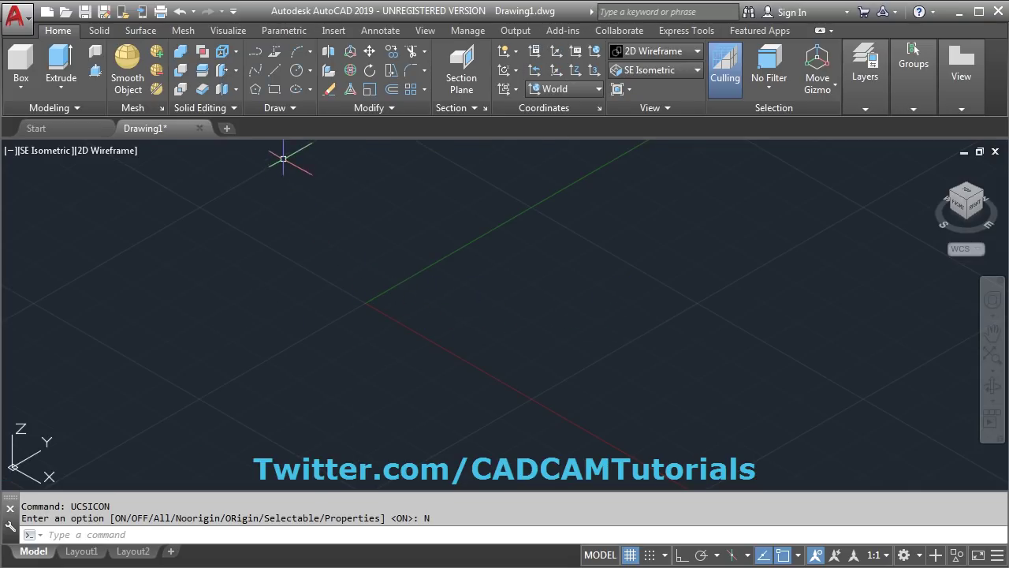
left_click(275, 92)
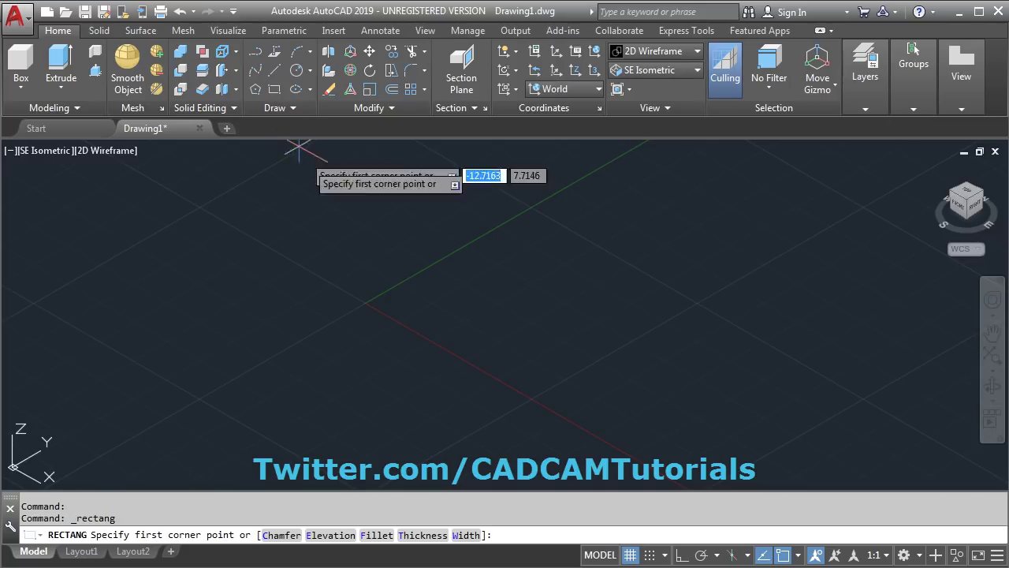
left_click(329, 341)
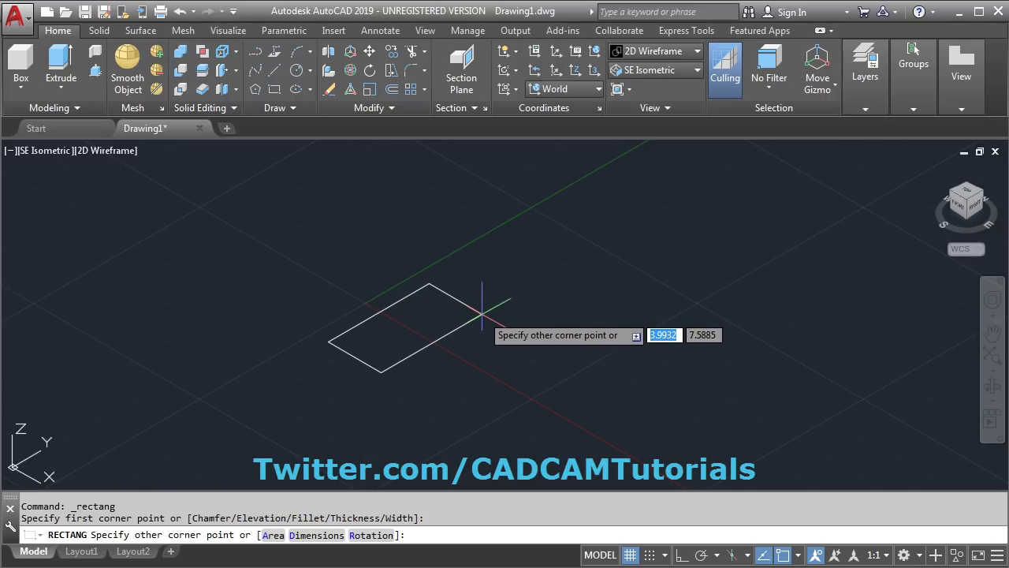
type("70")
key("Tab")
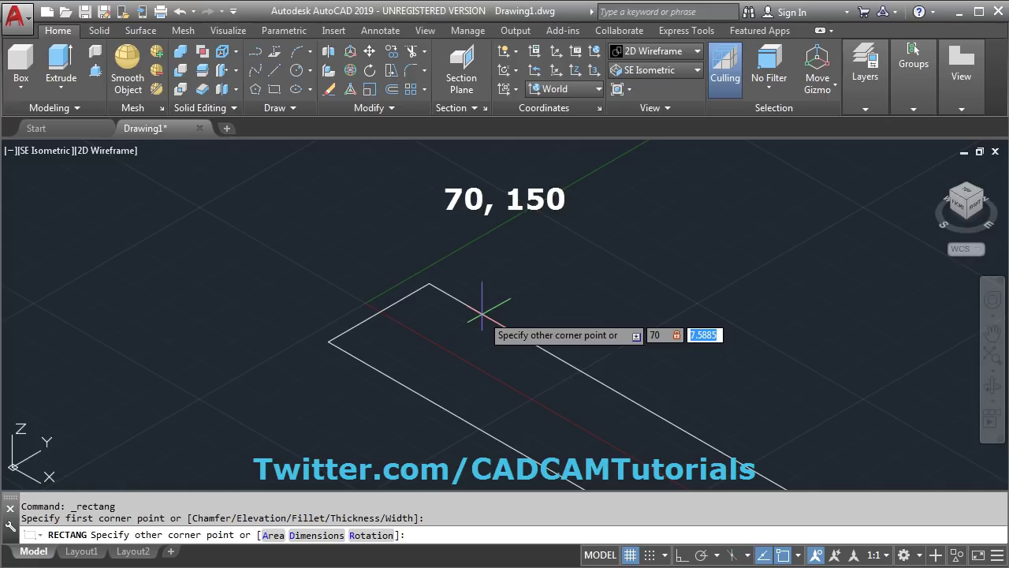
type("150")
key("Return")
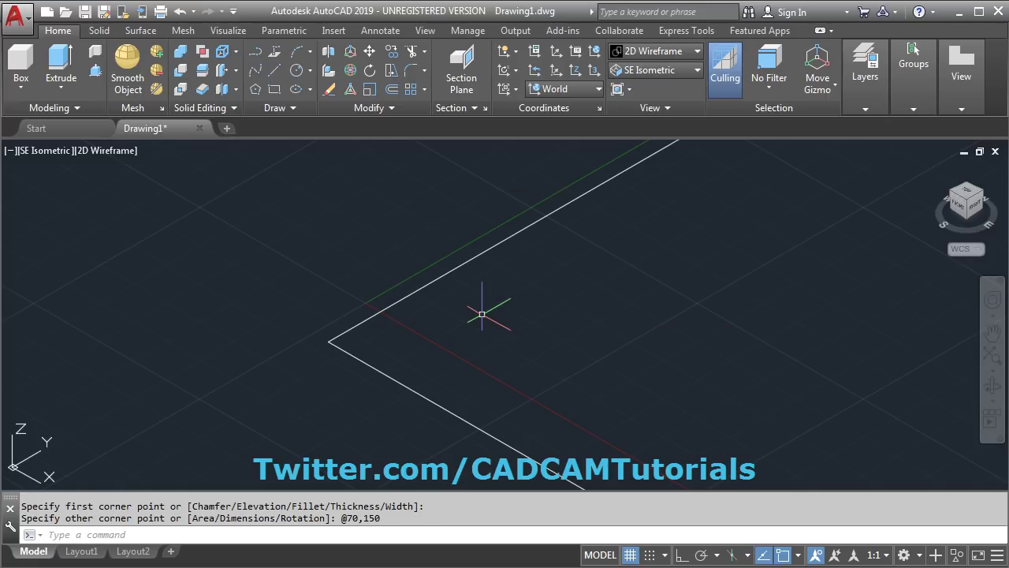
middle_click(350, 295)
middle_click(350, 295)
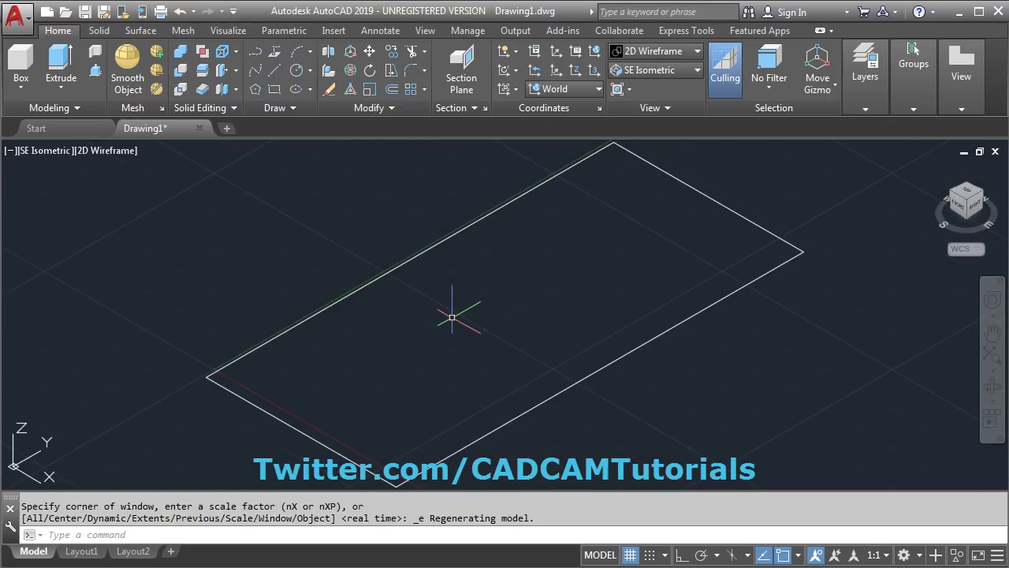
scroll(452, 318, "down", 2)
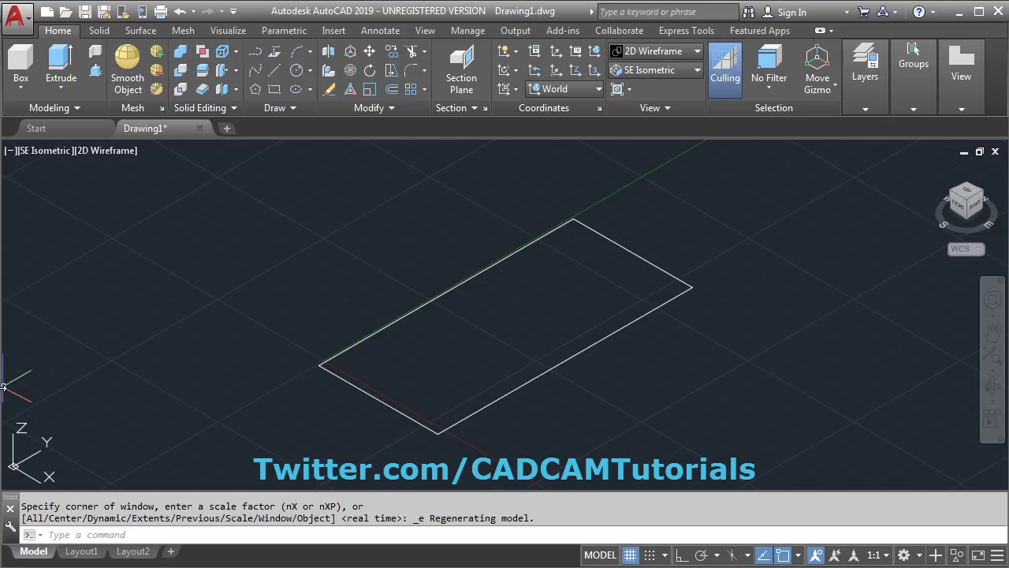
key("alt+Tab")
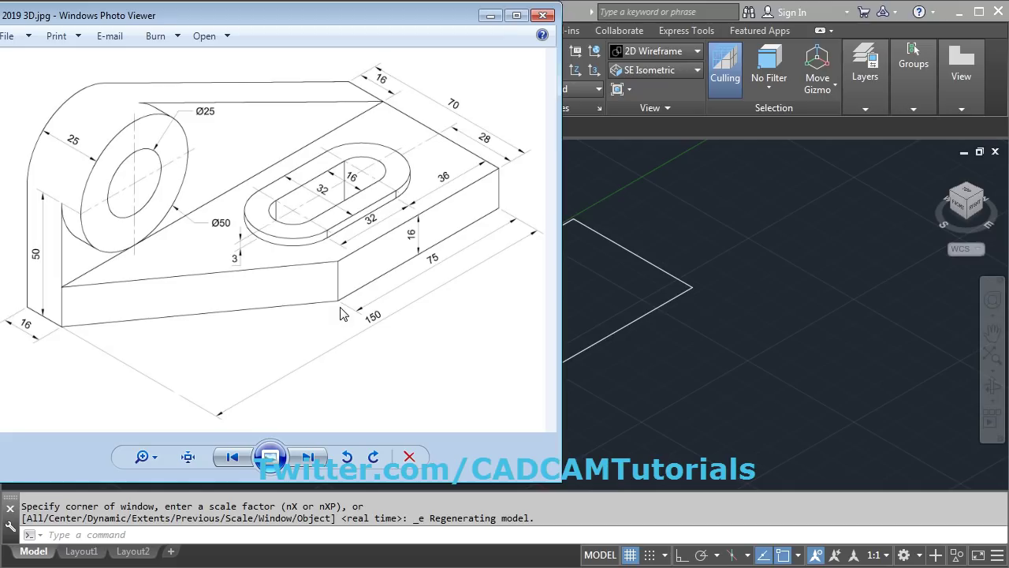
Step: Start a chamfer with distances 54 and 75, picking the rectangle's lower-left edge first
left_click(684, 360)
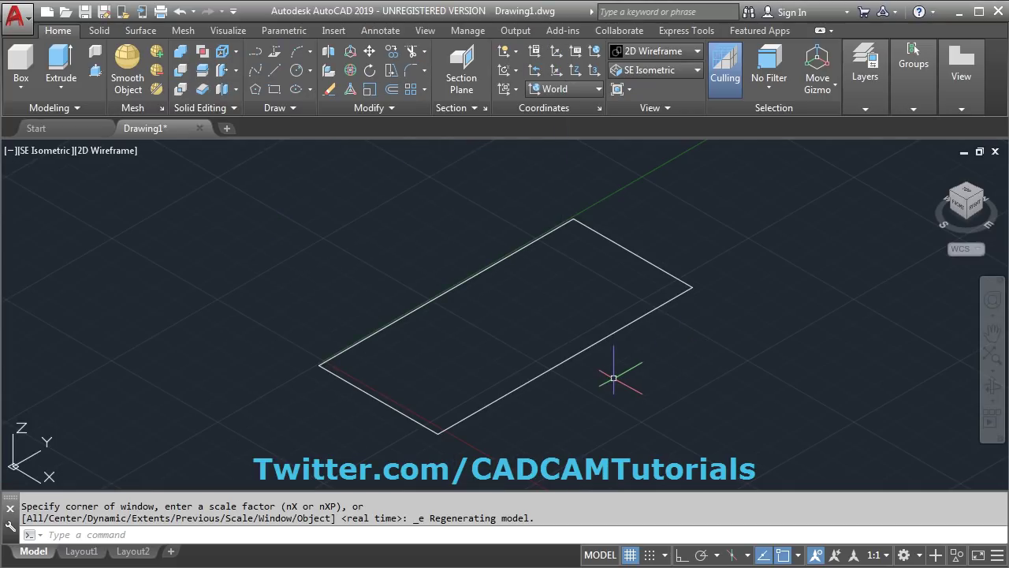
left_click(426, 71)
left_click(462, 131)
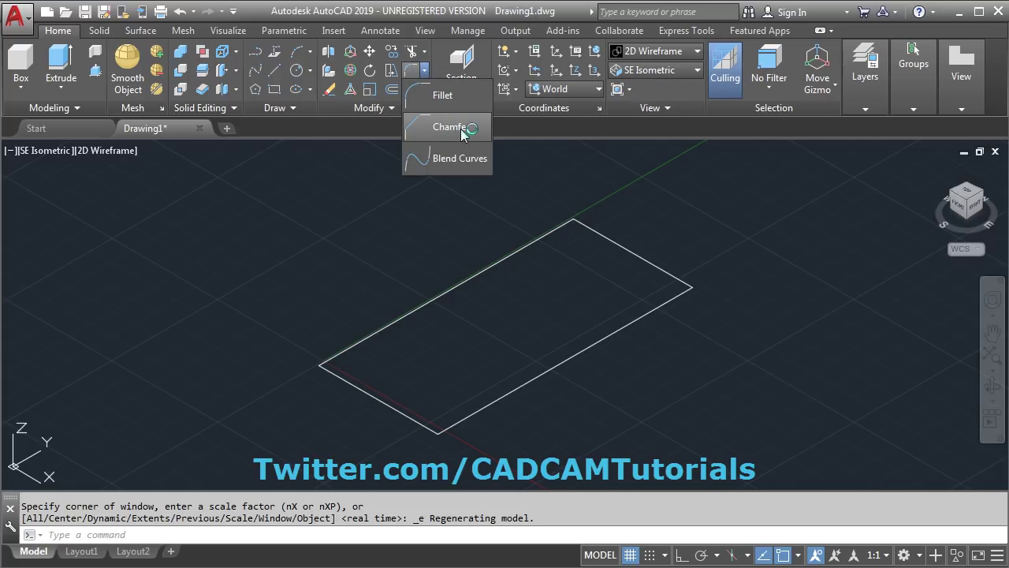
left_click(463, 128)
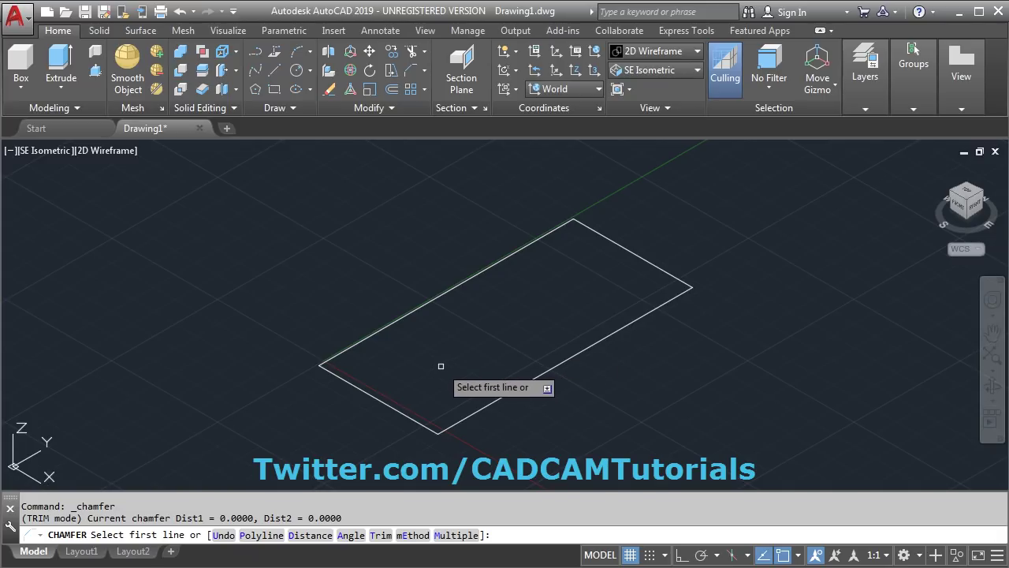
key("Down")
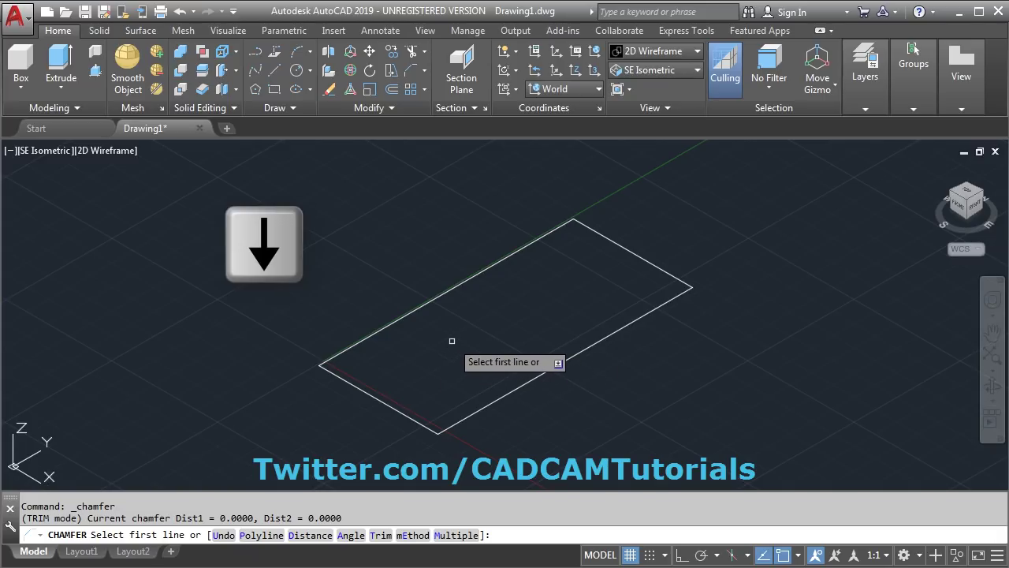
key("Down")
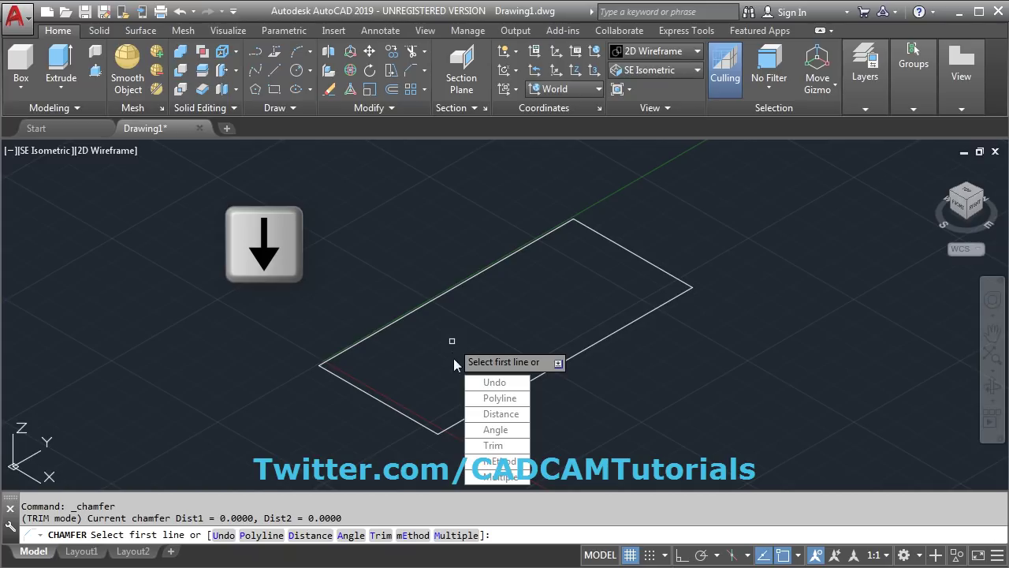
left_click(498, 414)
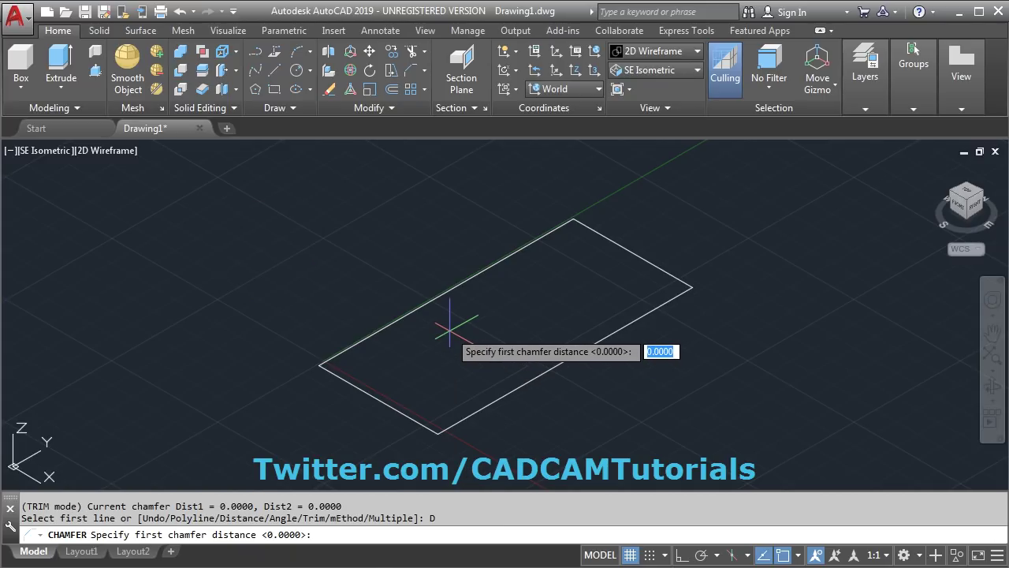
type("54")
key("Return")
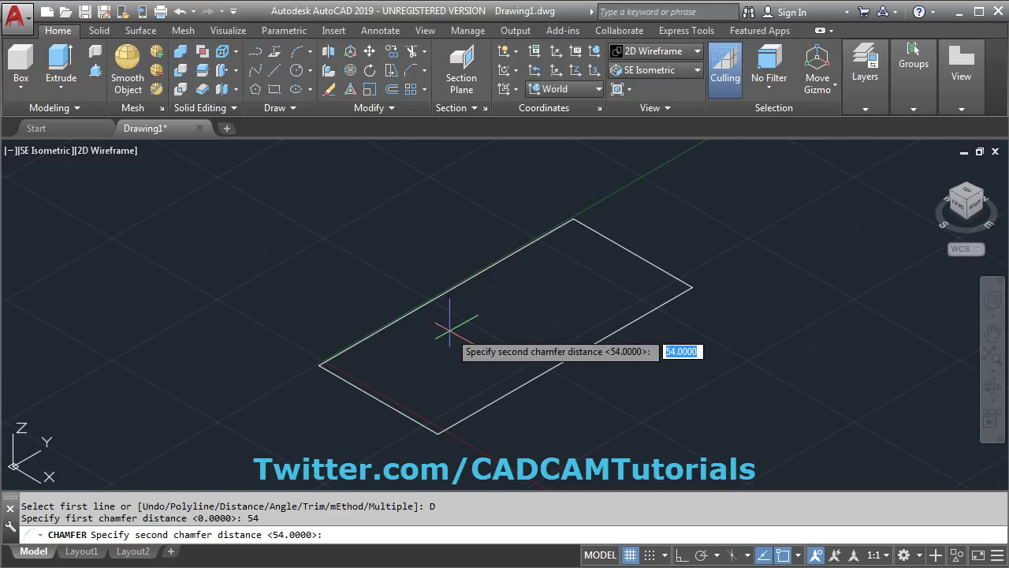
type("7")
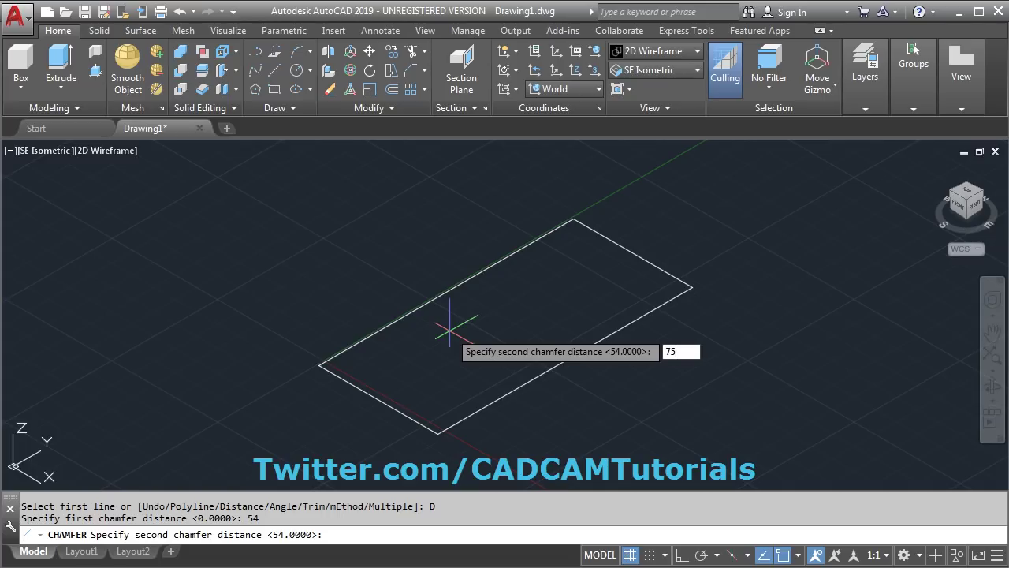
type("5")
key("Return")
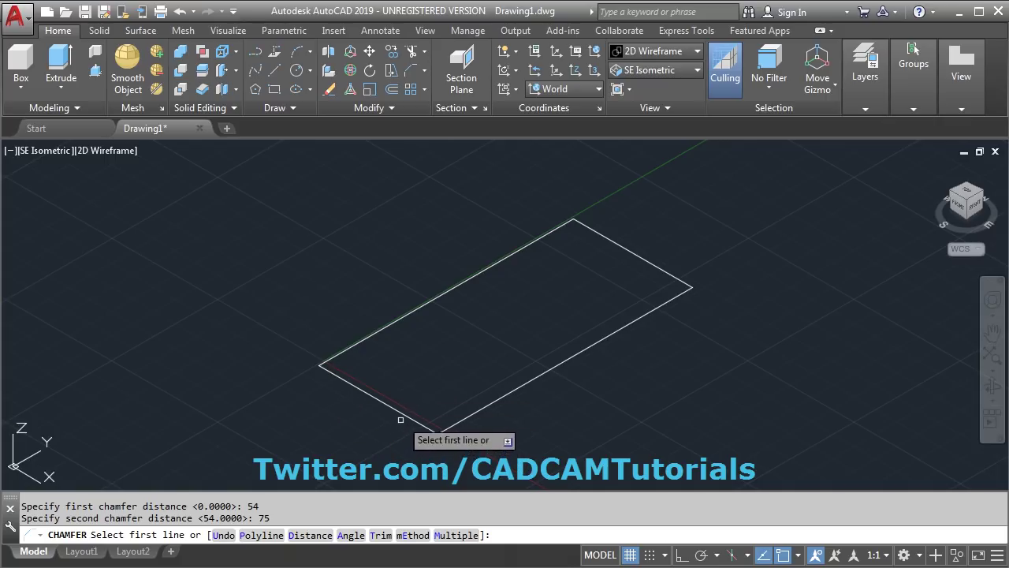
left_click(406, 416)
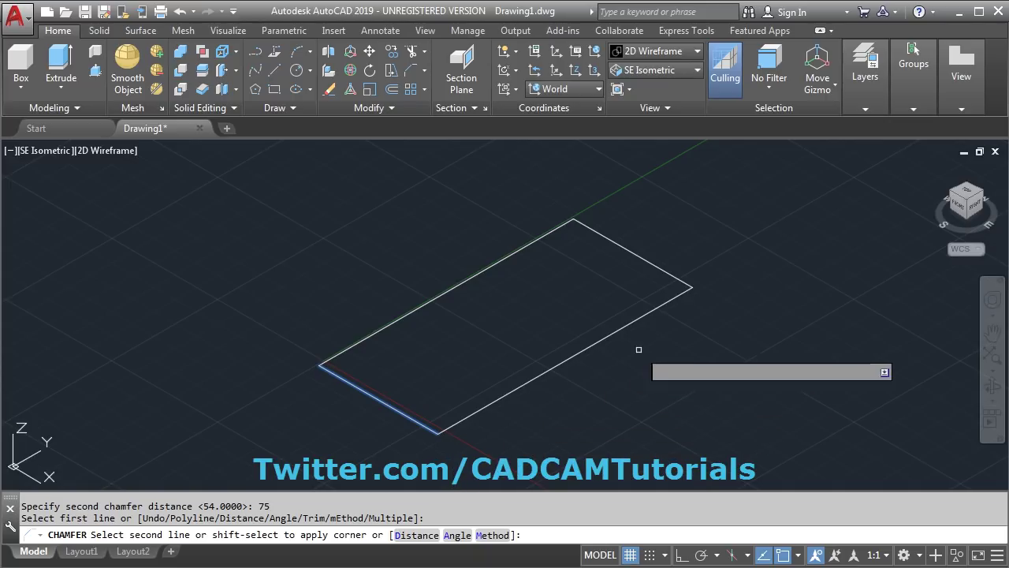
Step: Pick the lower-right edge to cut the 54 by 75 chamfer corner
left_click(499, 400)
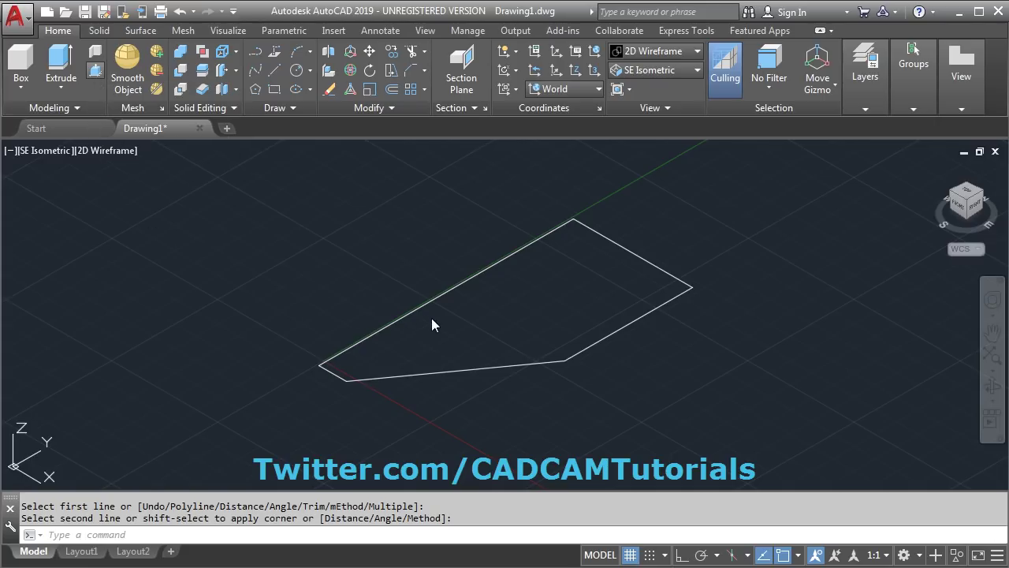
Step: Press-pull the five-sided outline 16 units into a solid plate and recentre the view
left_click(504, 323)
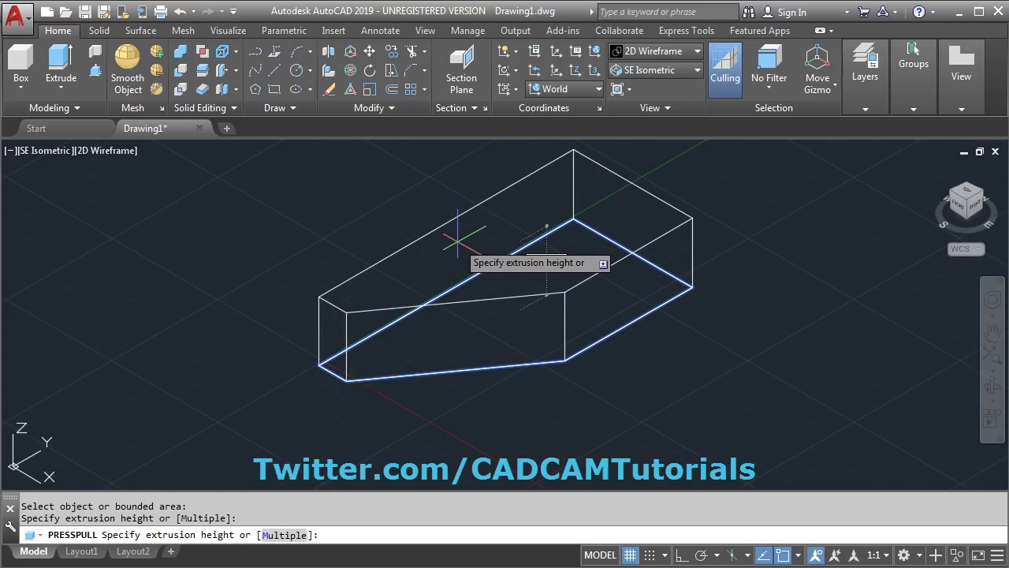
type("16")
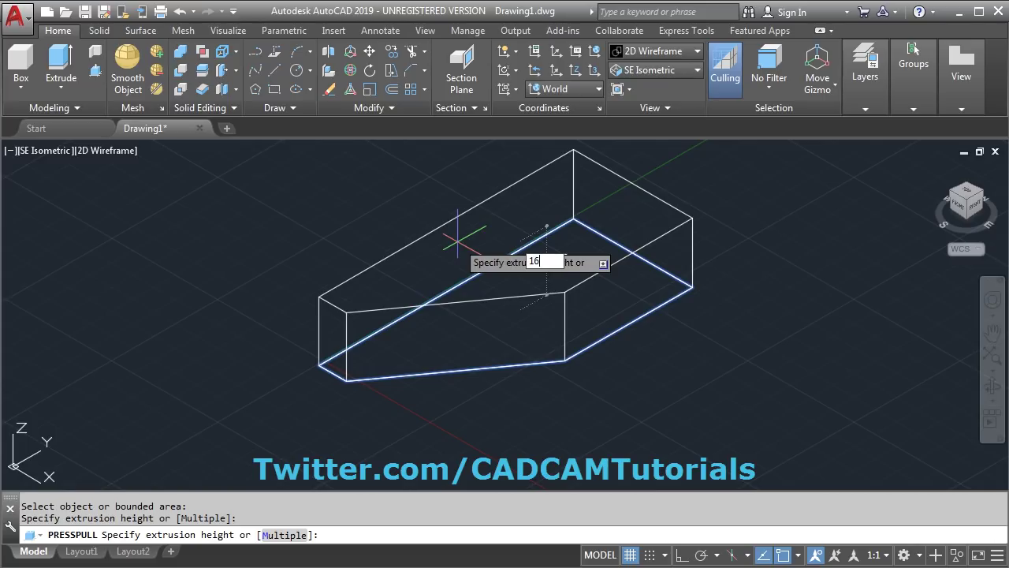
key("Return")
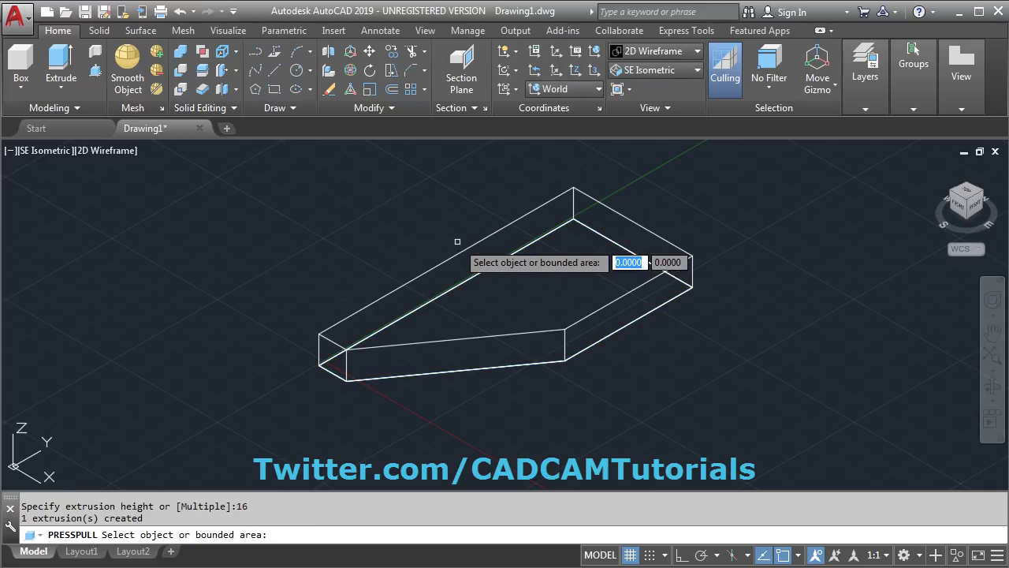
key("Escape")
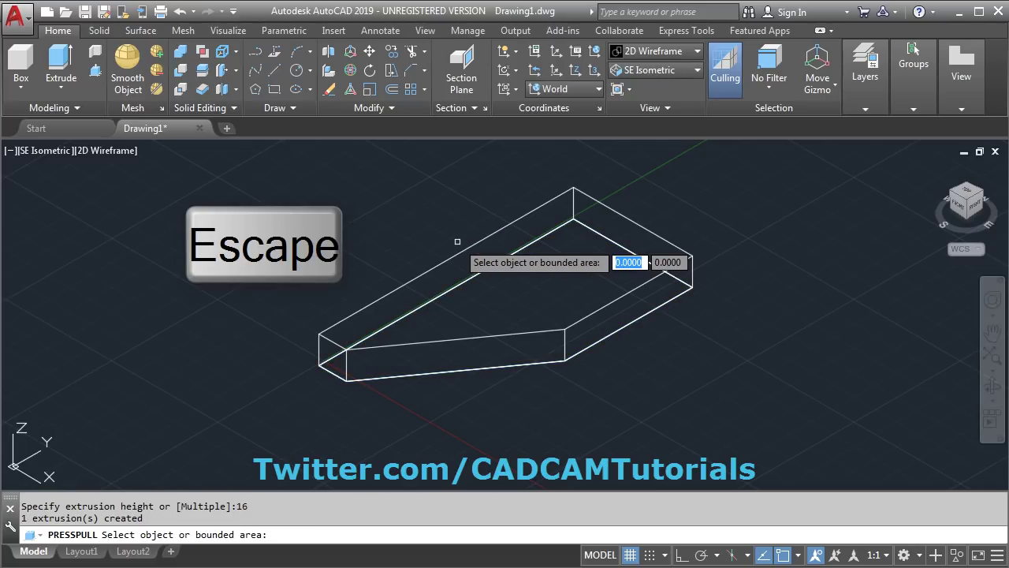
key("Escape")
middle_click_drag(552, 309, 550, 347)
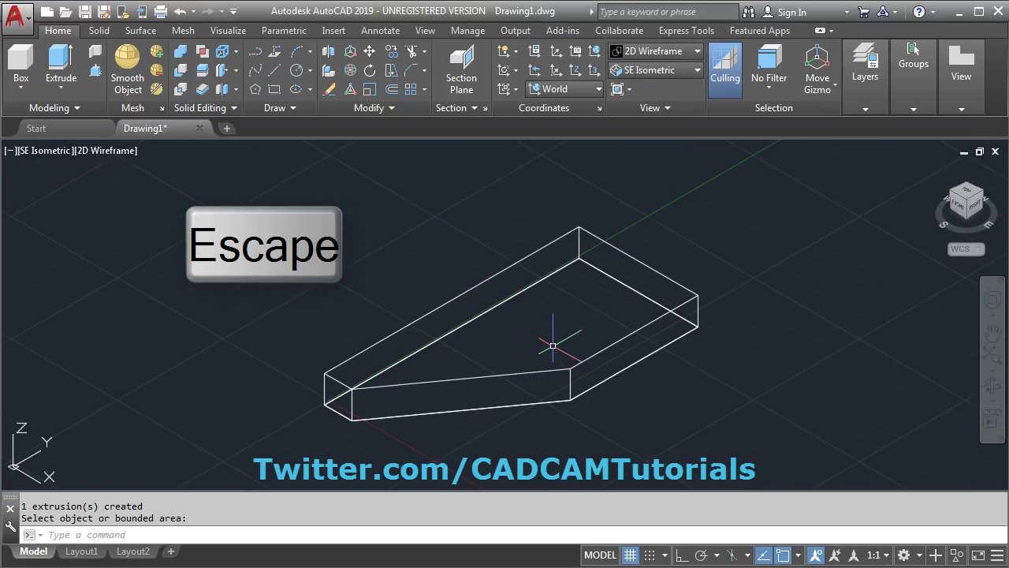
left_click(1, 359)
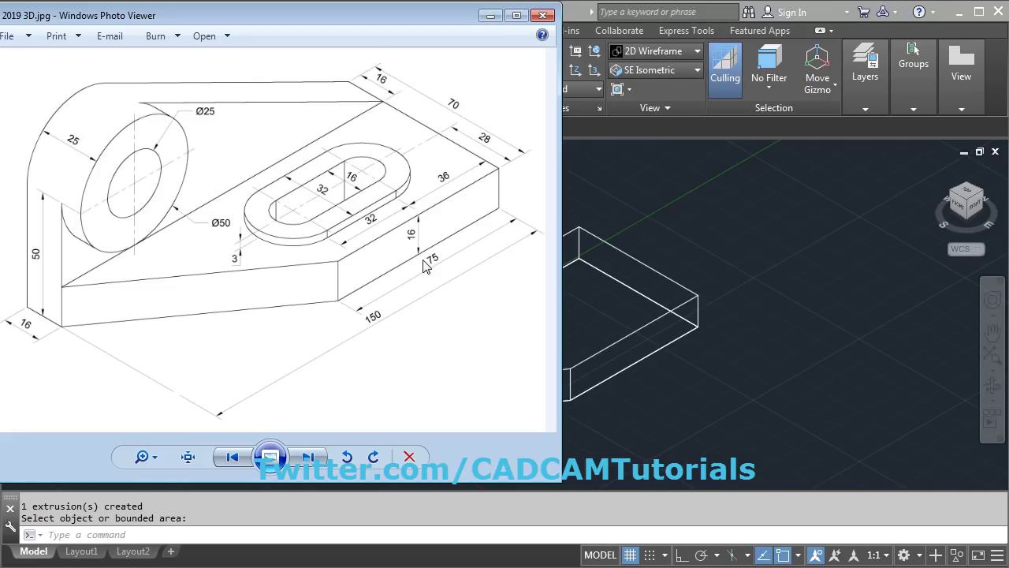
left_click(740, 239)
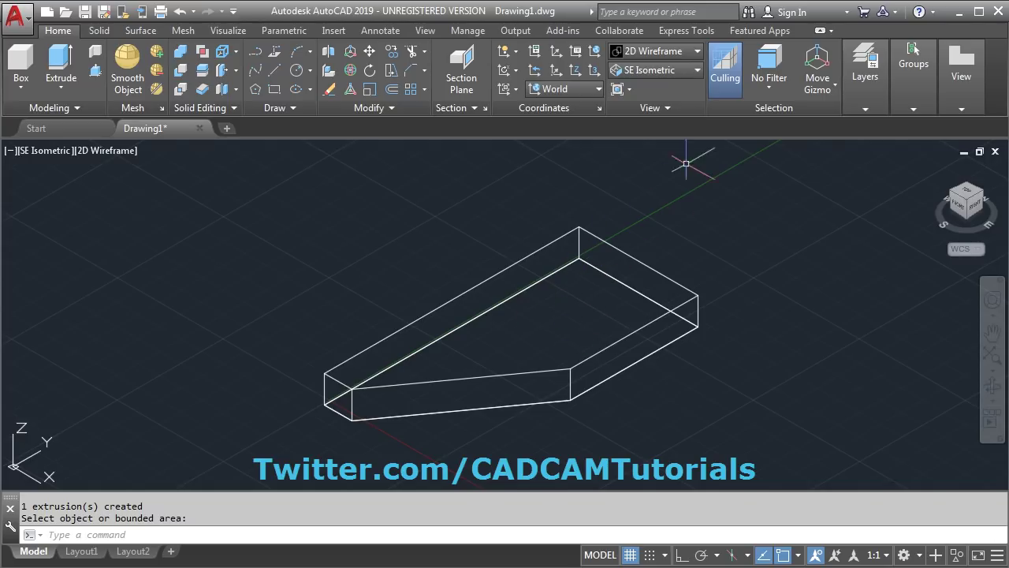
Step: Show the plate in the Shaded with edges visual style, then view the reference drawing
left_click(661, 50)
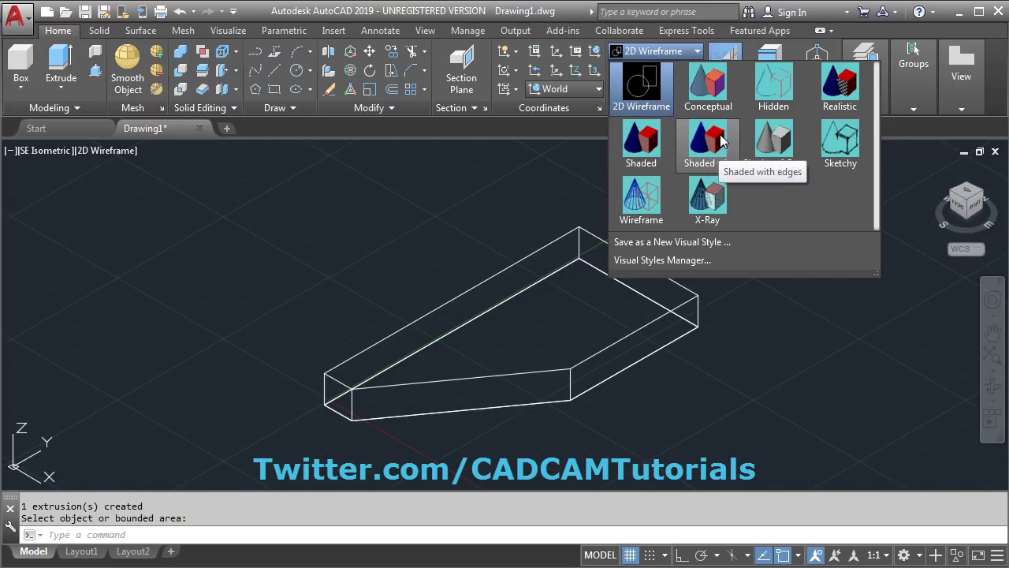
left_click(707, 154)
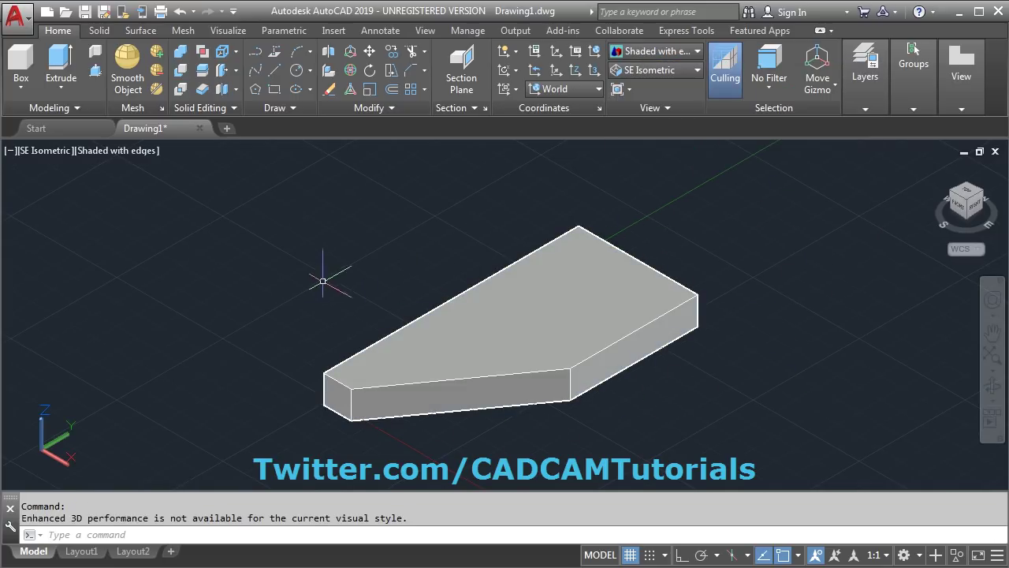
key("alt+Tab")
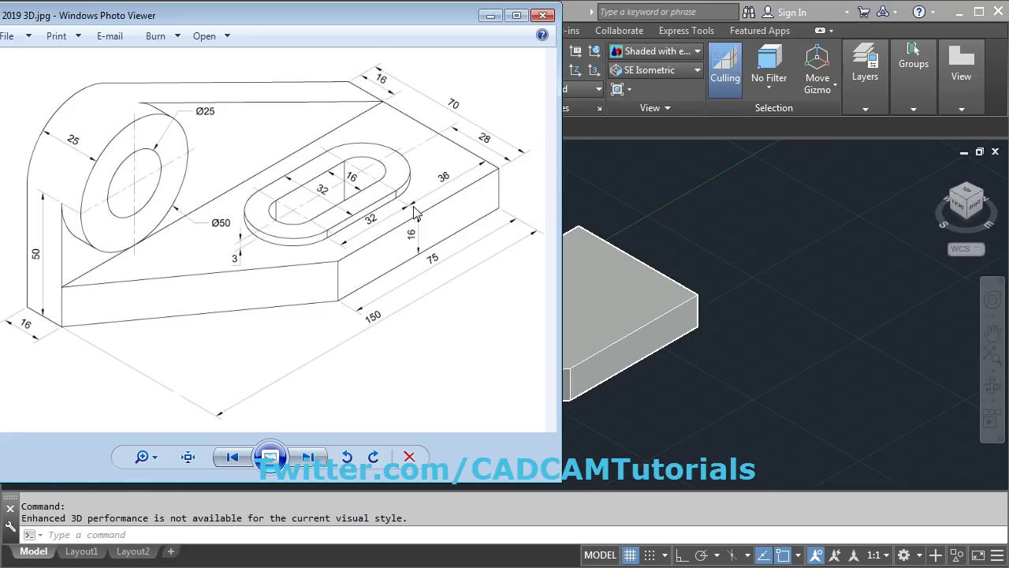
Step: Copy the plate's top right end edge 36 units inward across the top face with Ortho on
left_click(696, 219)
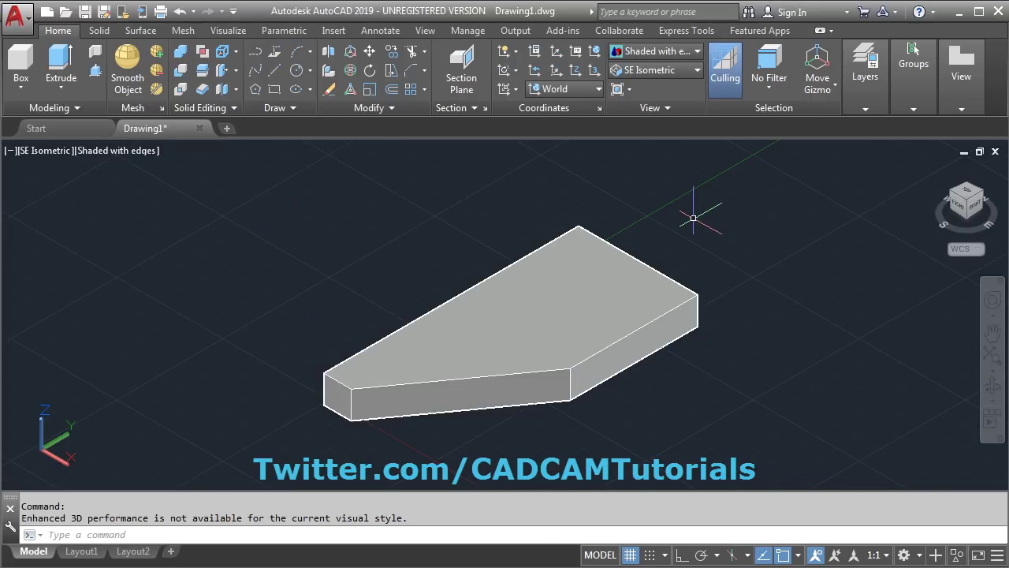
left_click(238, 52)
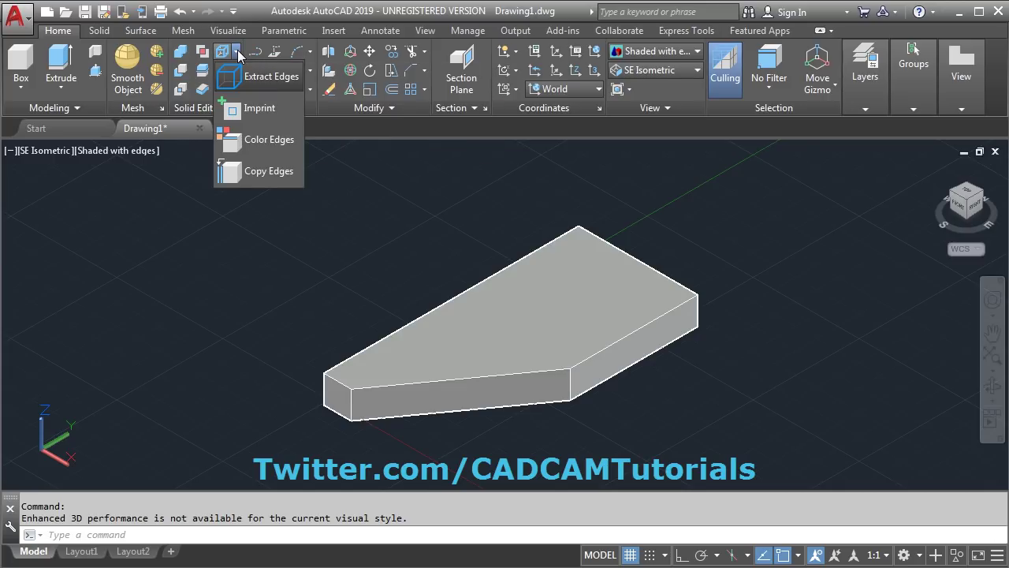
left_click(268, 172)
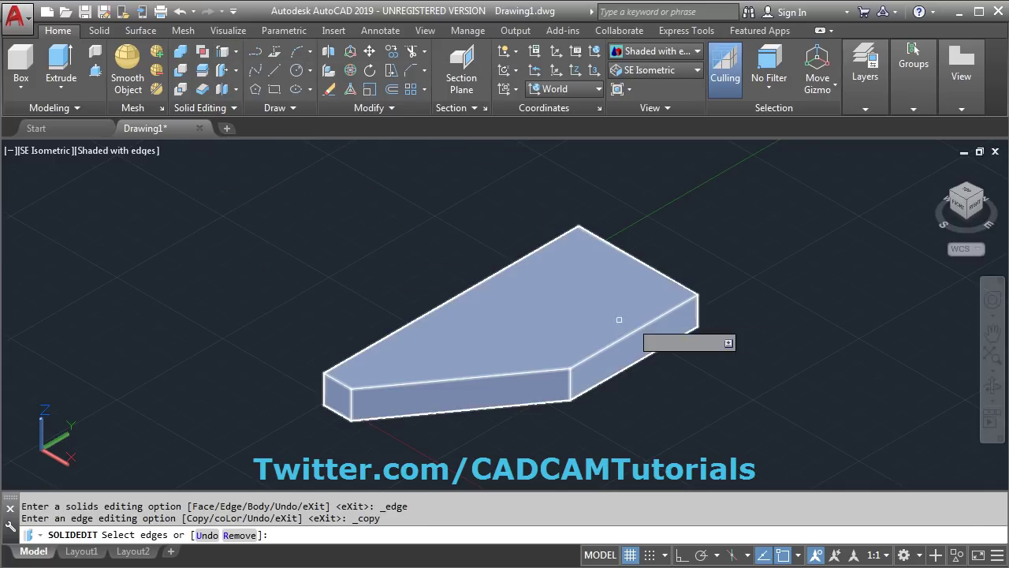
left_click(670, 277)
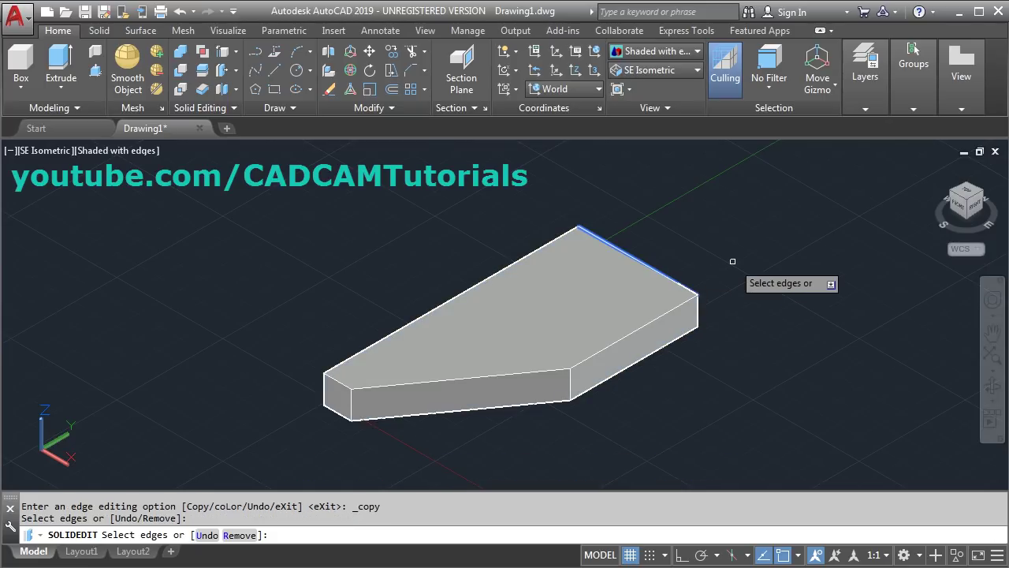
key("Return")
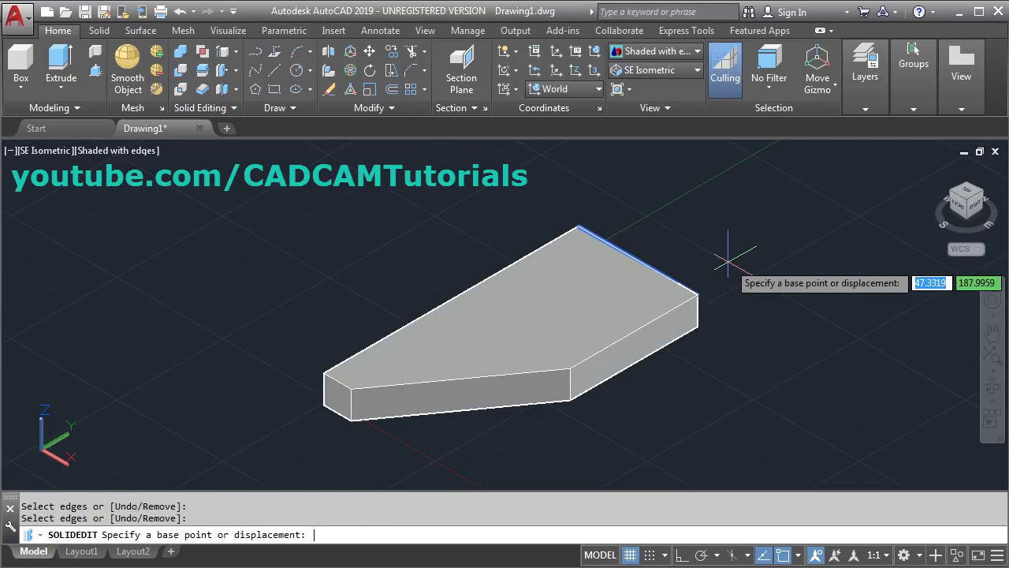
left_click(769, 347)
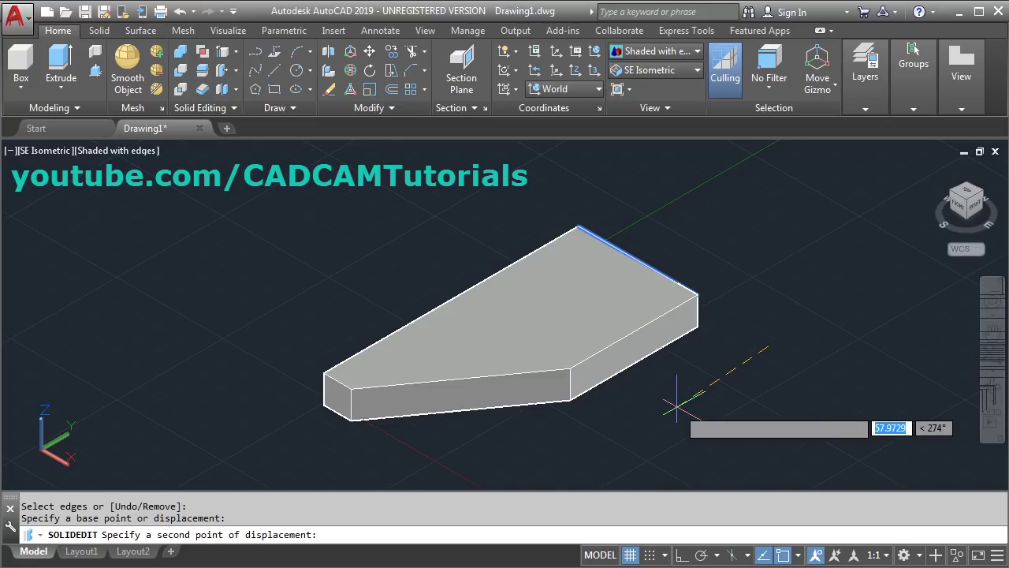
left_click(681, 555)
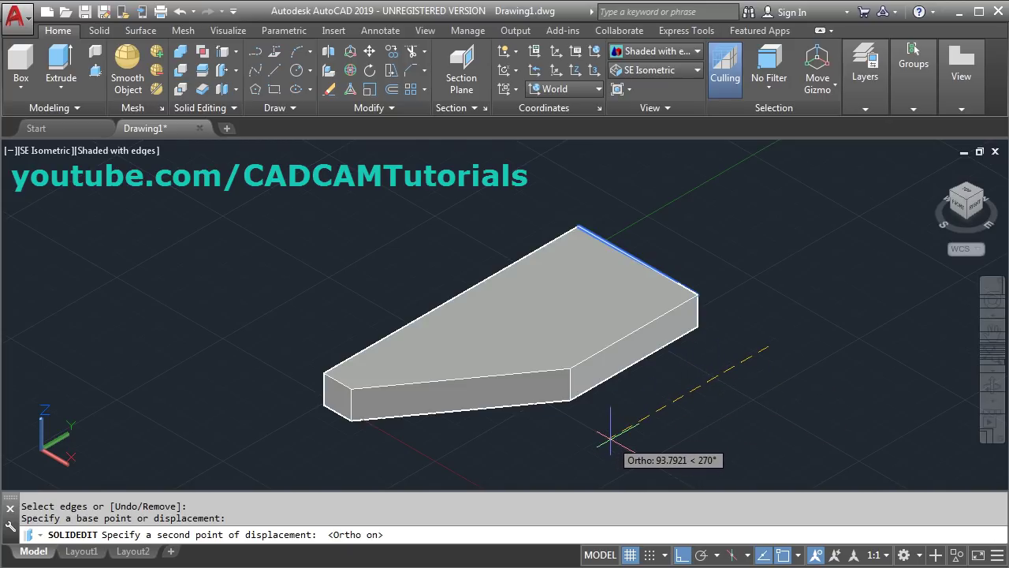
type("36")
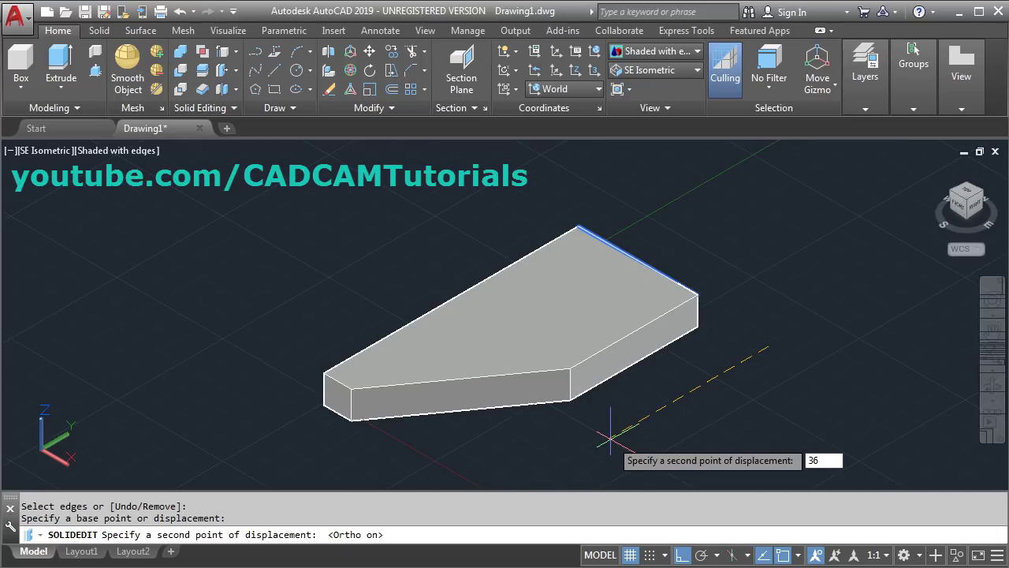
key("Return")
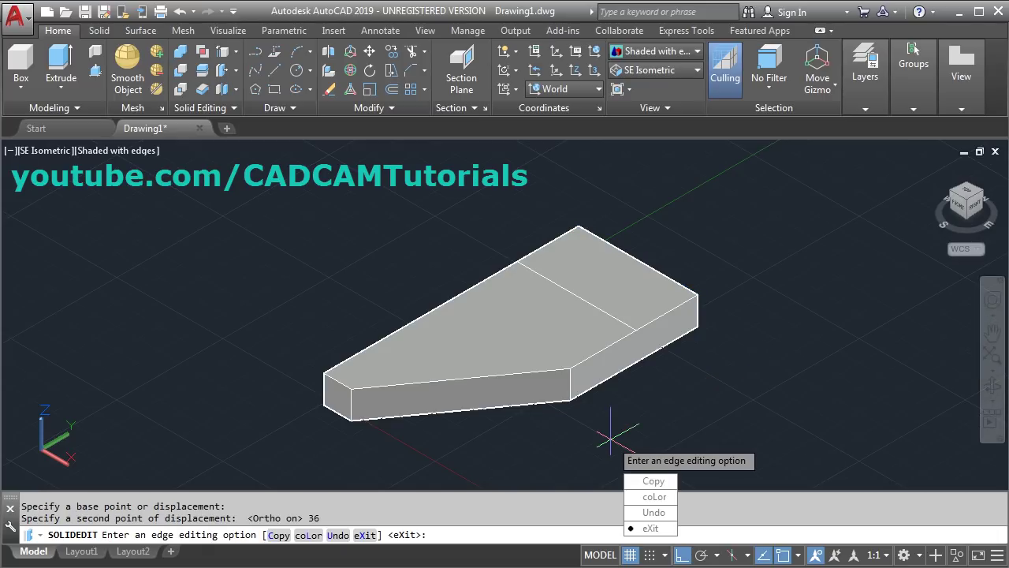
left_click(653, 482)
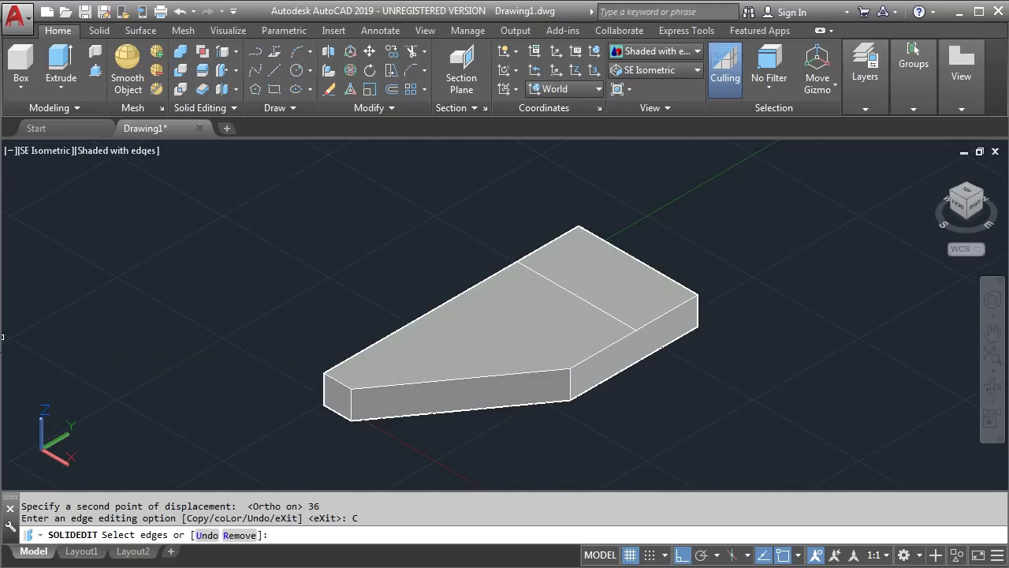
Step: Copy the long right side edge 28 units inward, then exit solid editing
key("alt+Tab")
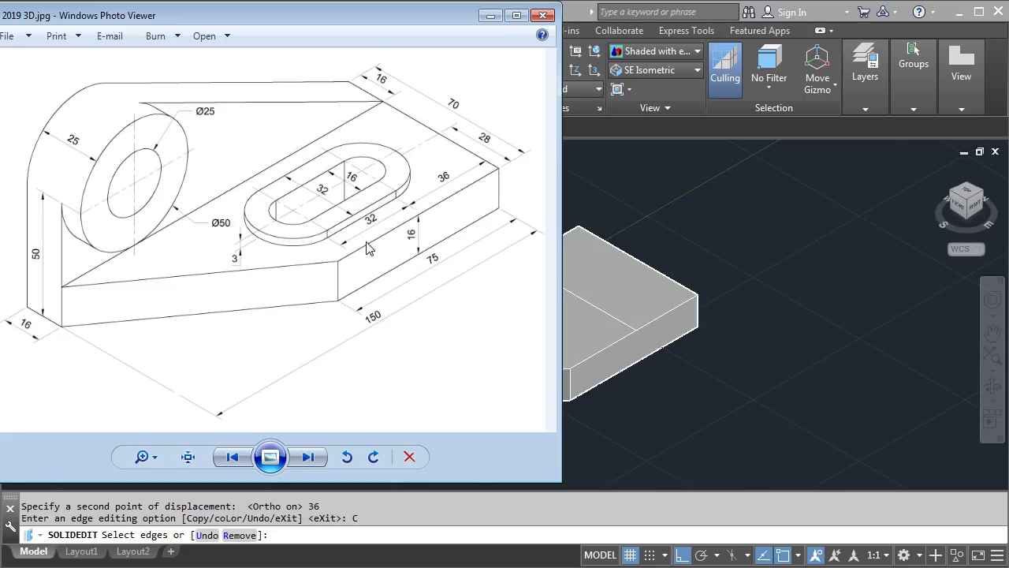
left_click(748, 241)
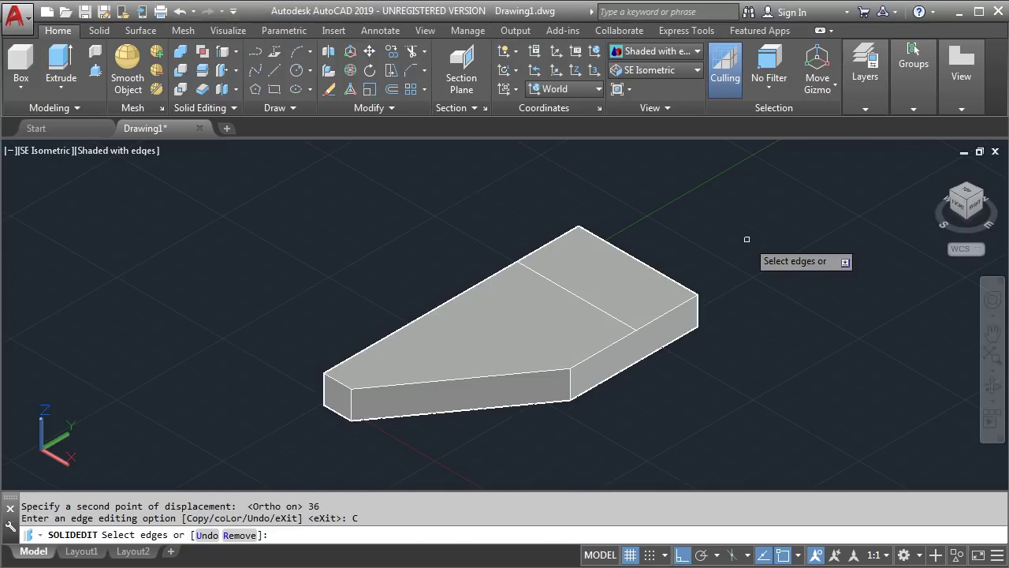
left_click(663, 314)
key("Return")
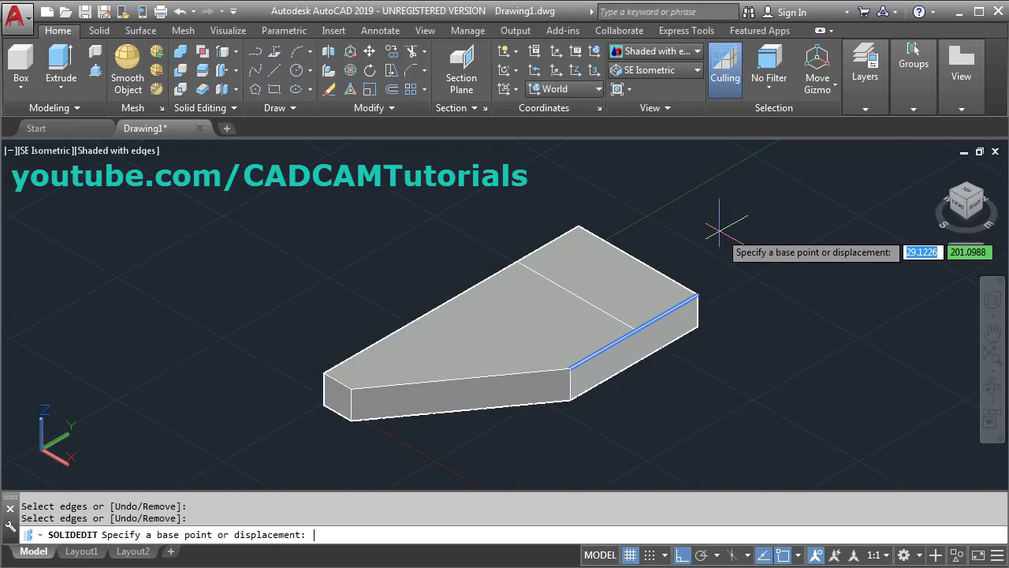
left_click(763, 251)
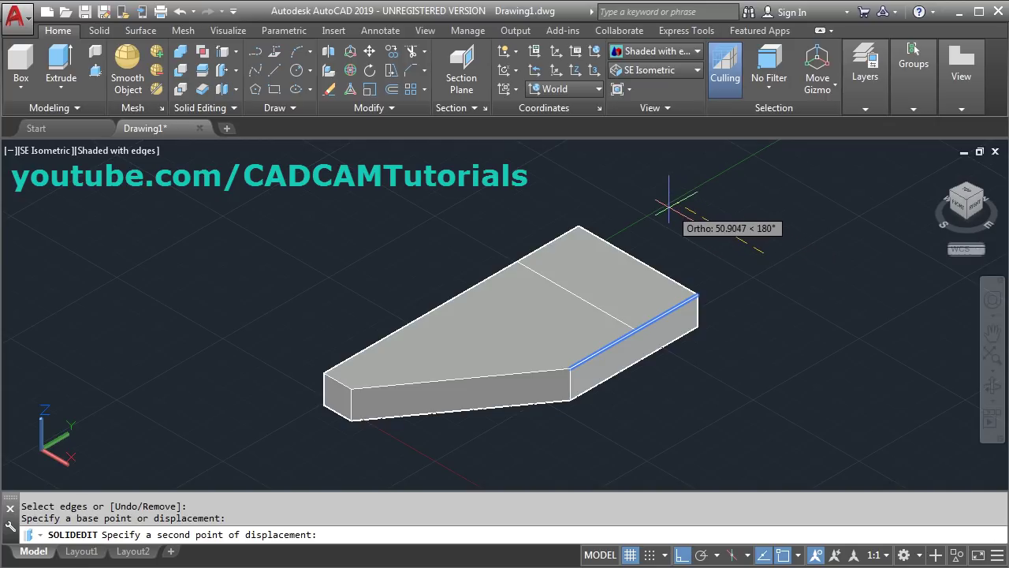
type("2")
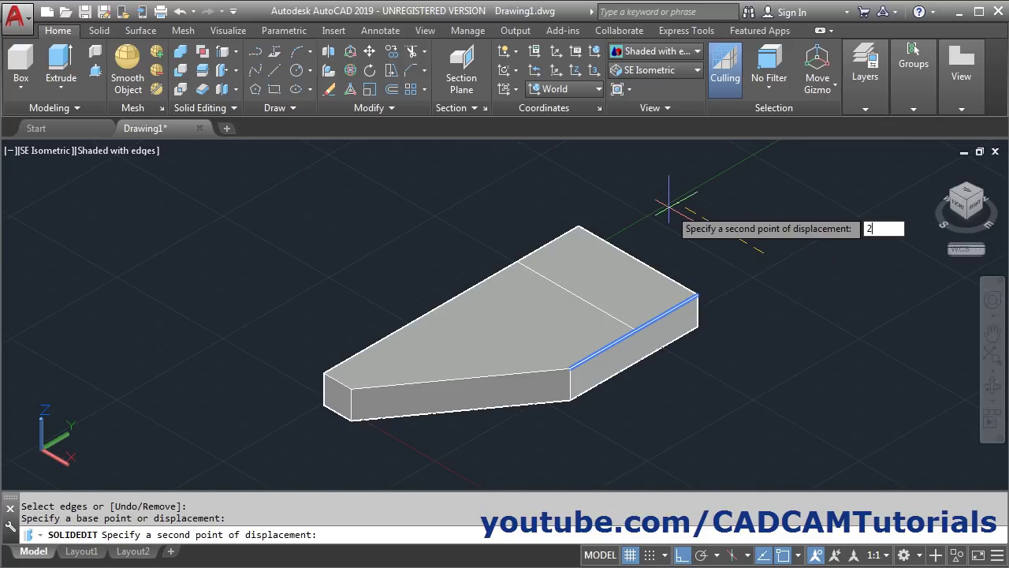
type("8")
key("Return")
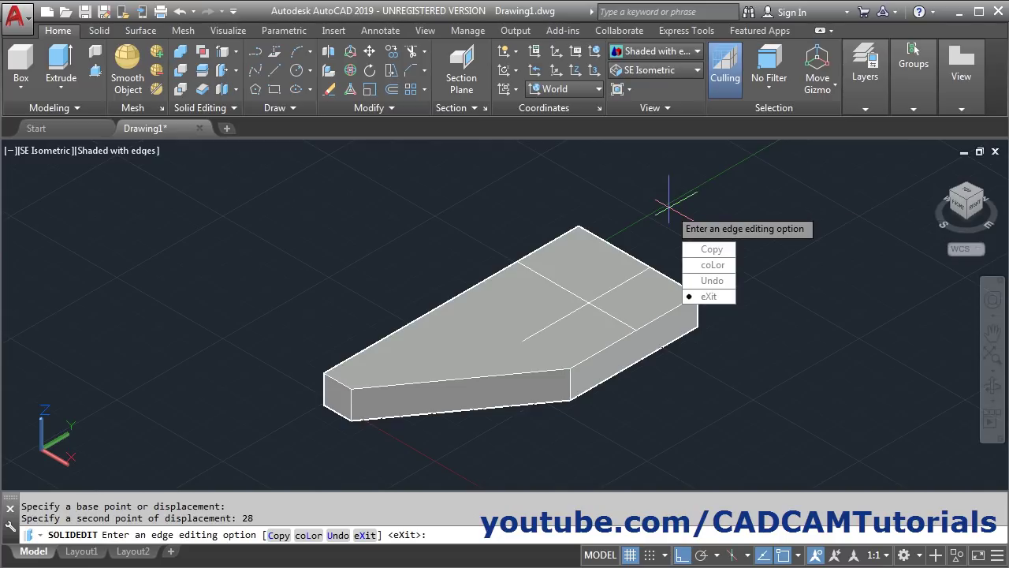
left_click(712, 297)
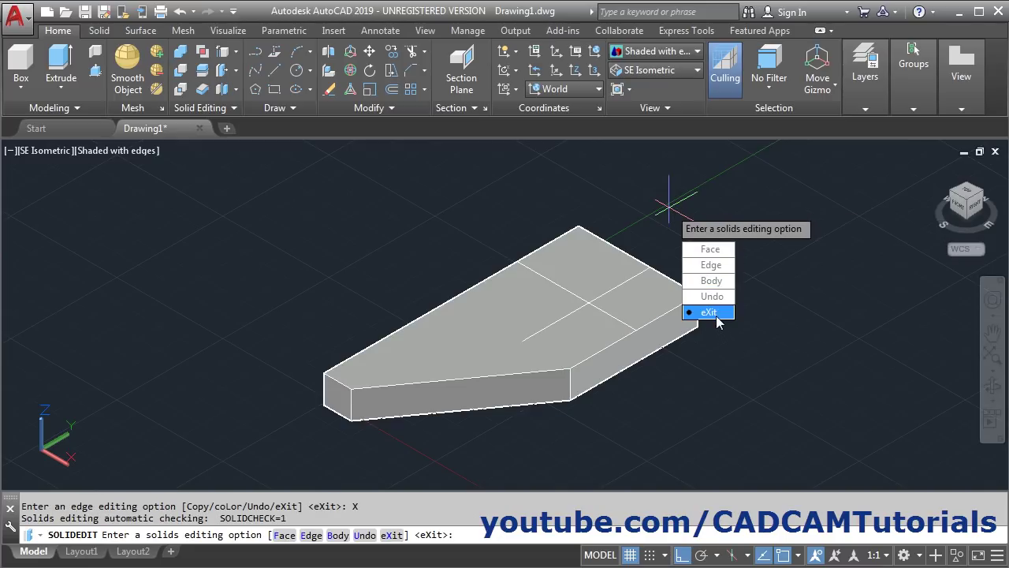
left_click(717, 315)
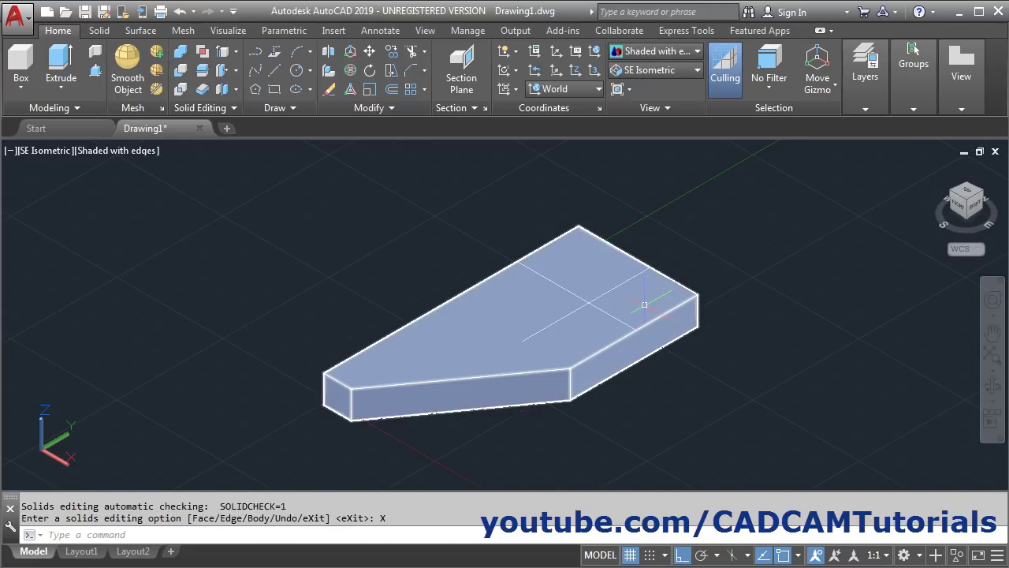
scroll(675, 289, "up", 2)
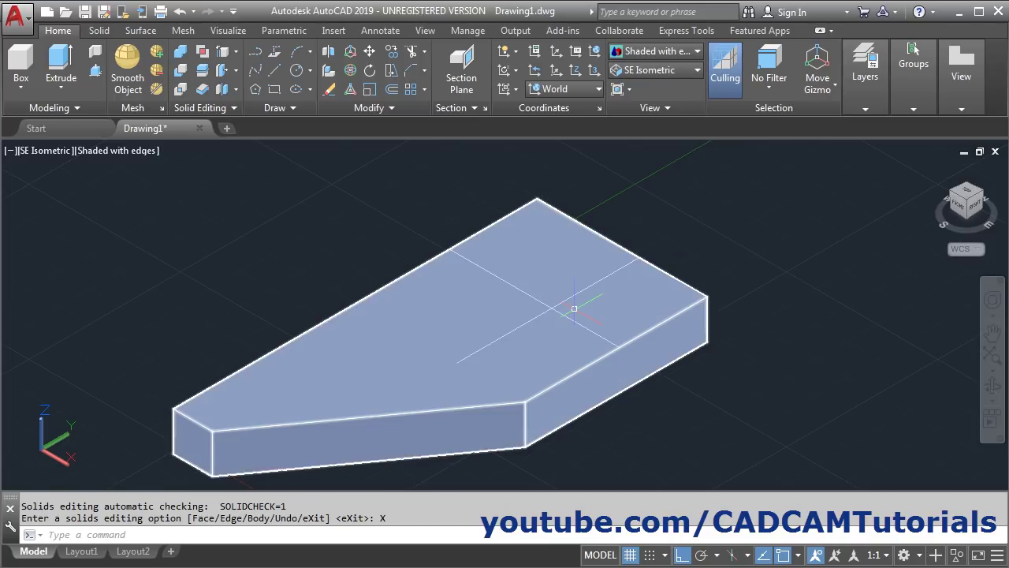
key("alt+Tab")
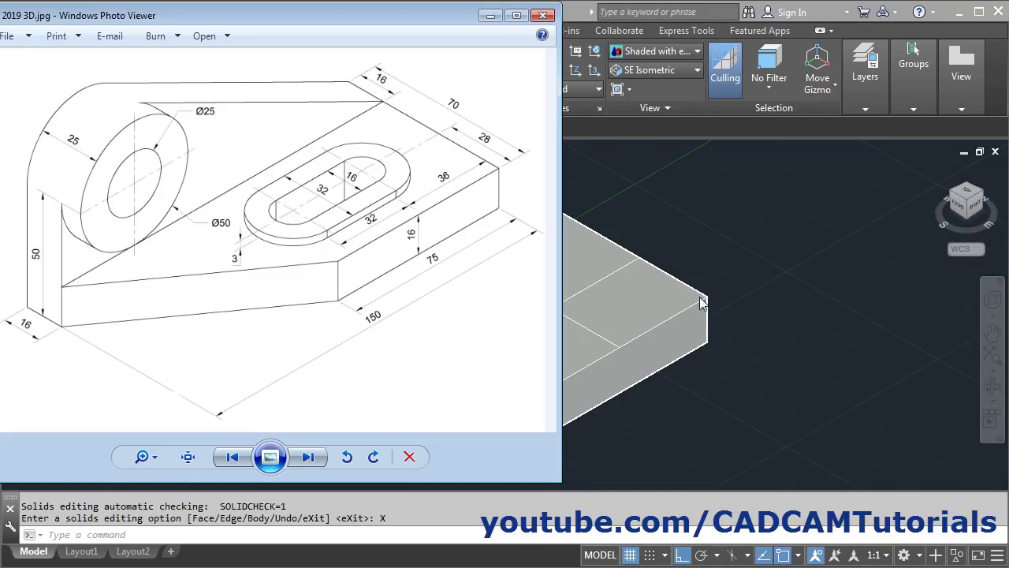
left_click(802, 280)
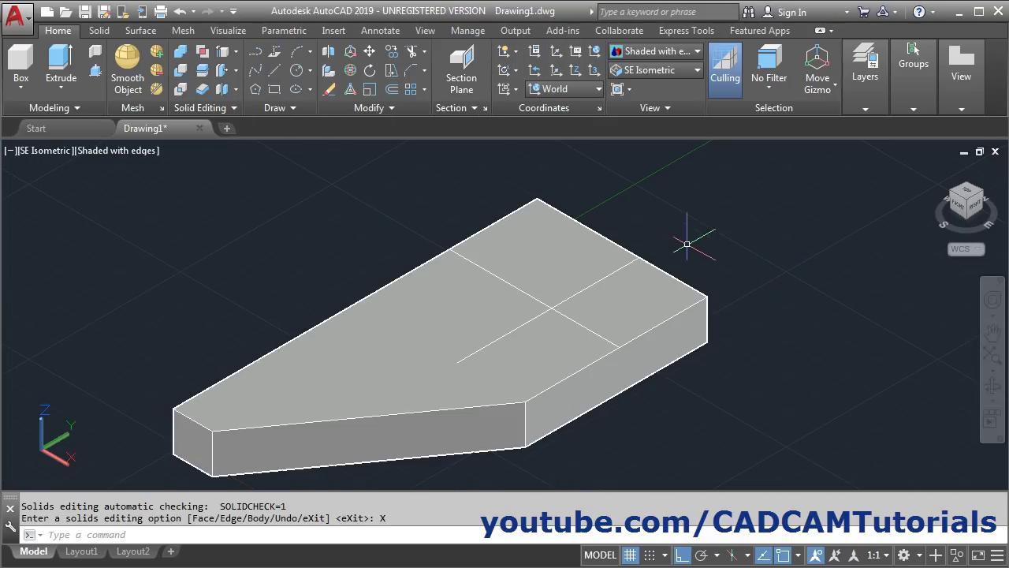
left_click(392, 90)
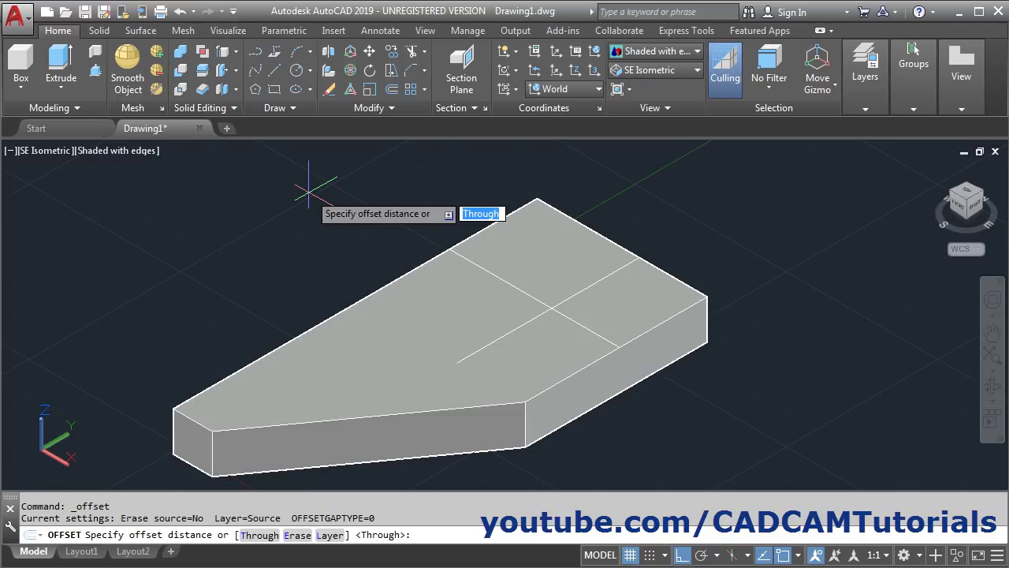
Step: Offset the top-face sketch line 32 units to add another construction line
type("32")
key("Return")
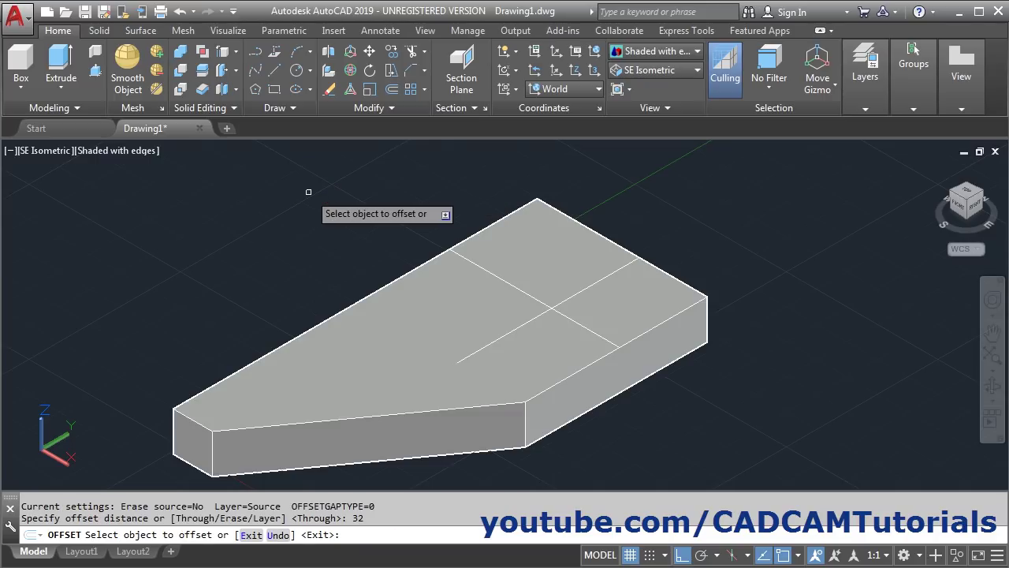
left_click(589, 326)
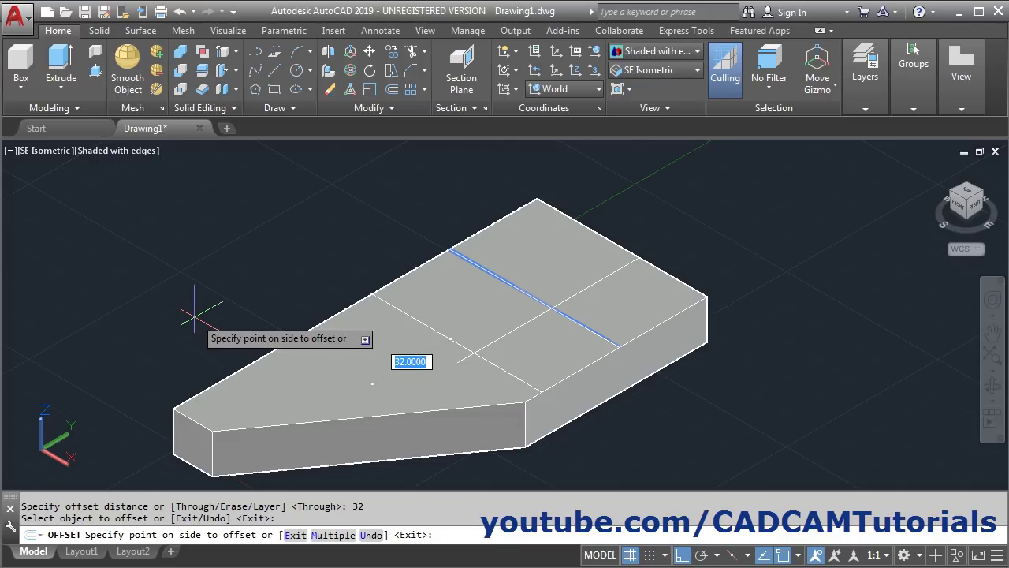
left_click(253, 282)
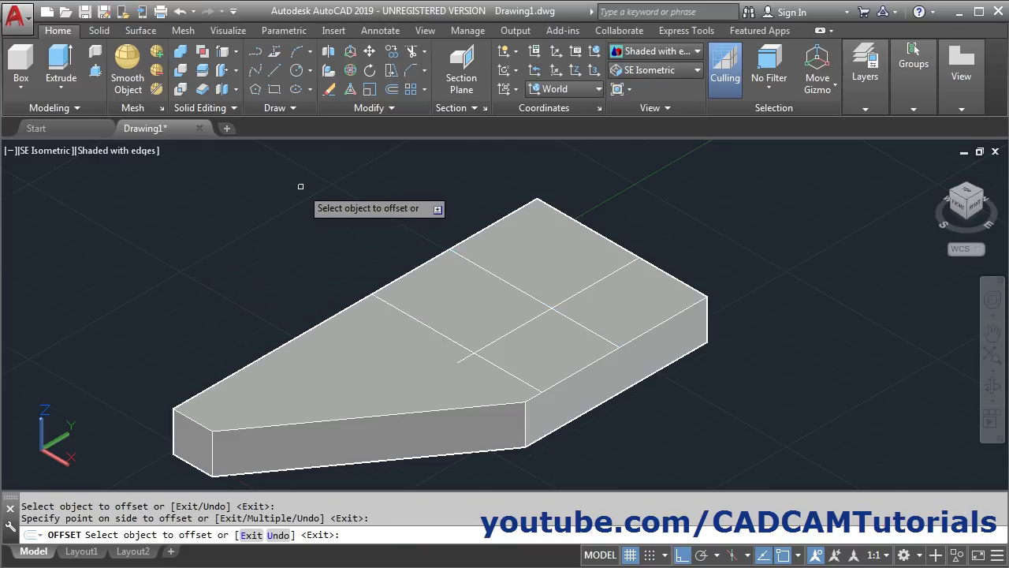
key("Return")
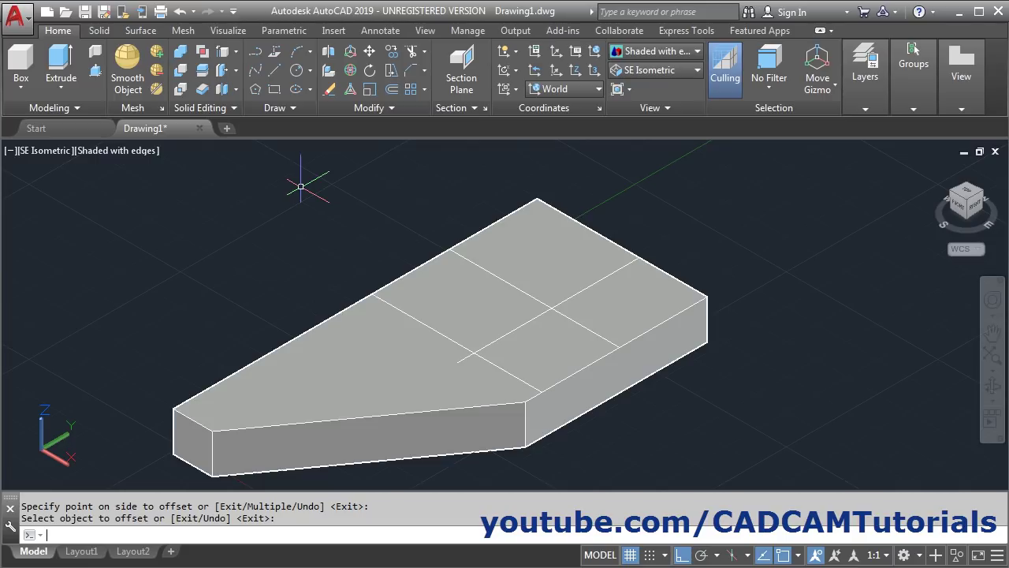
Step: Draw circles of radius 8 and 16 sharing a centre at the construction-line crossing
scroll(642, 359, "up", 2)
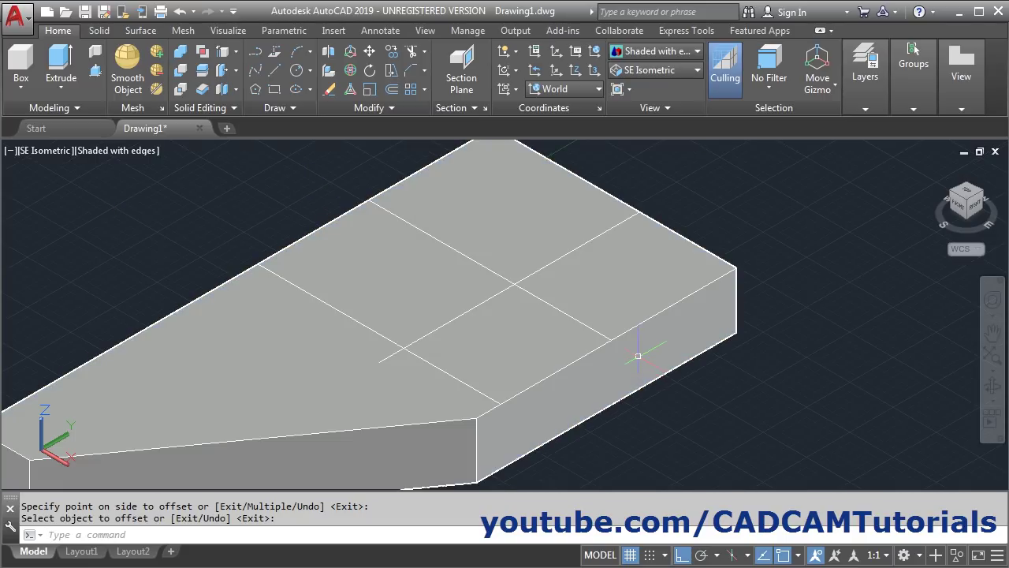
left_click(296, 71)
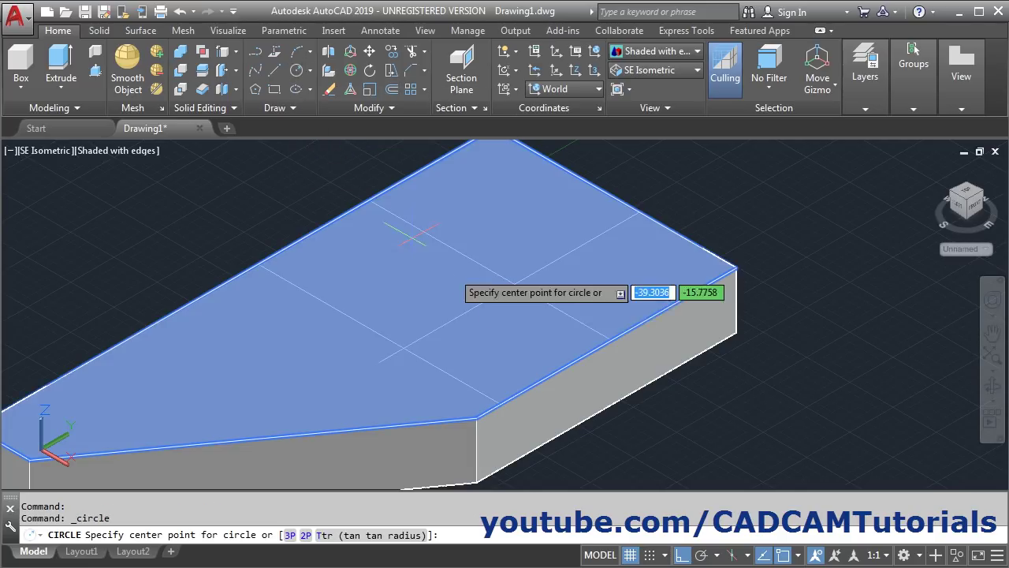
left_click(515, 284)
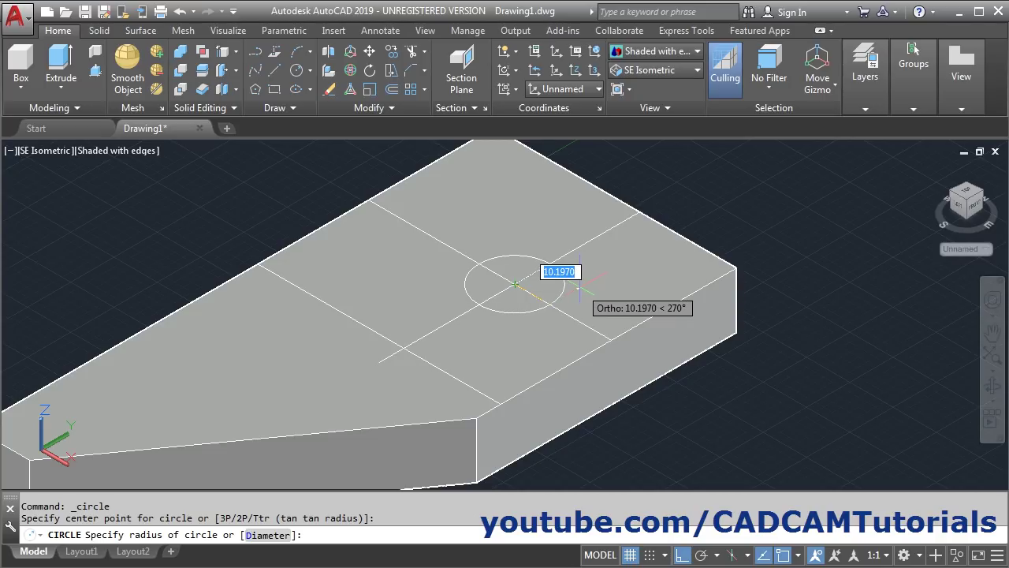
type("8")
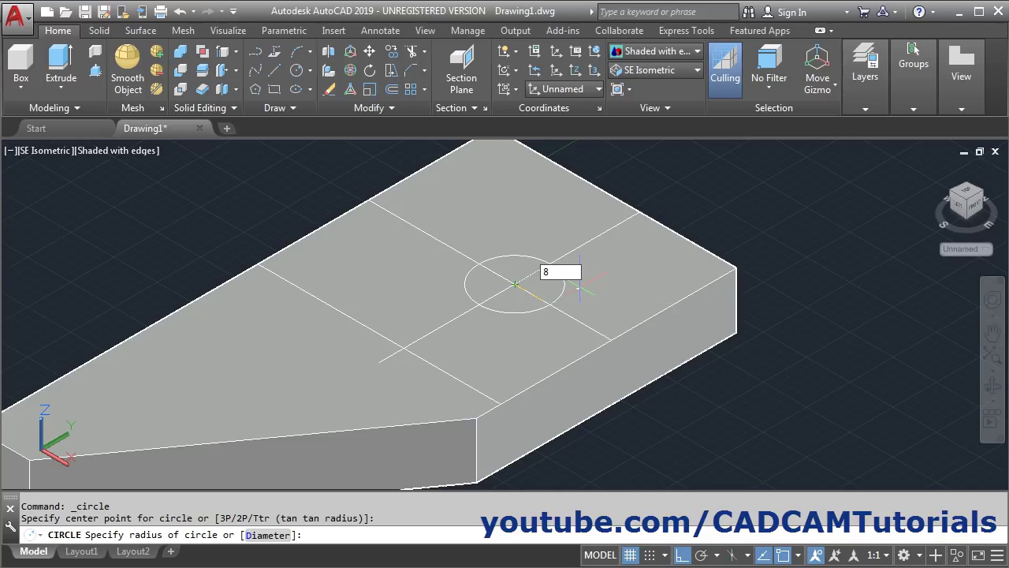
key("Return")
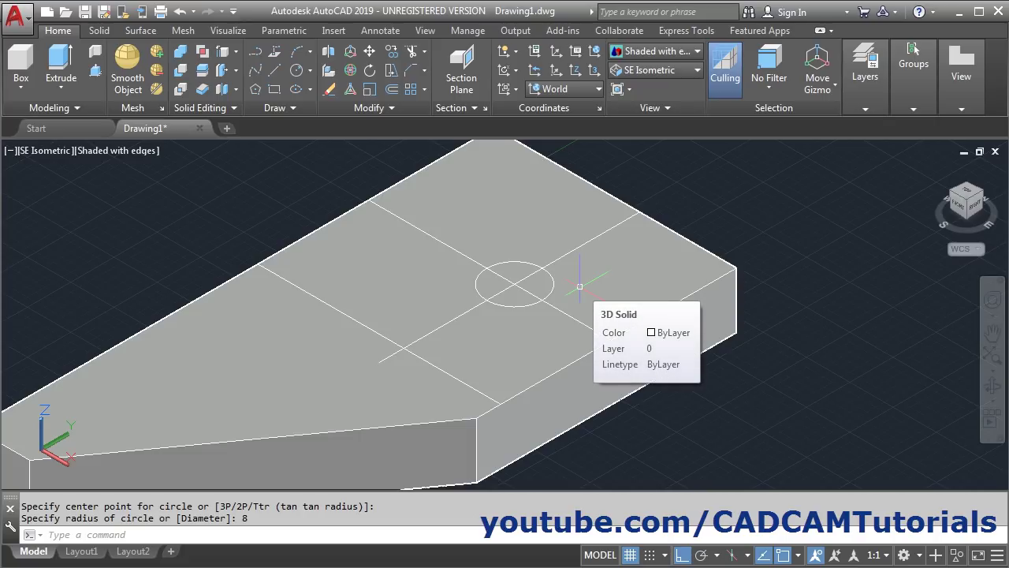
key("Return")
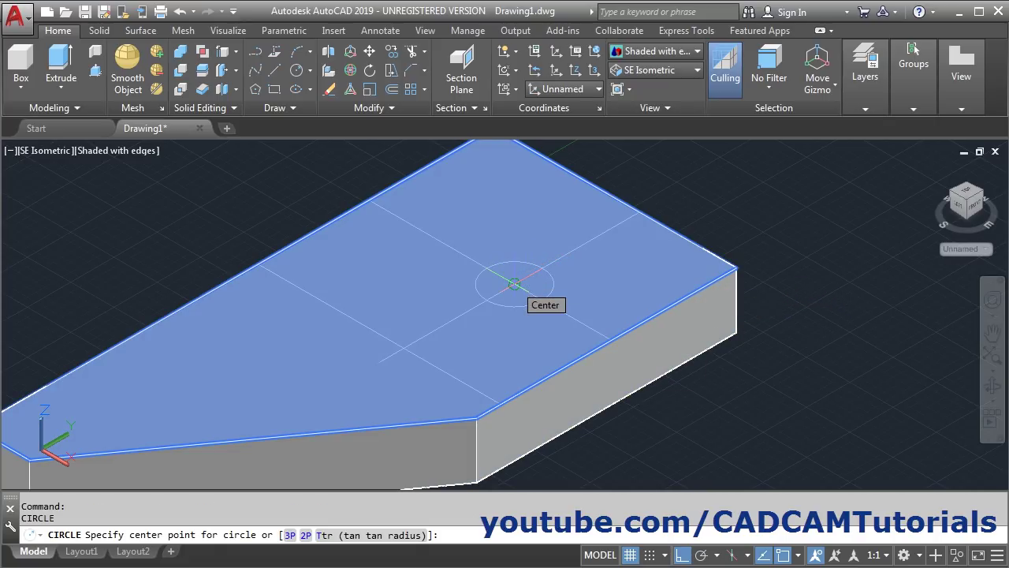
left_click(514, 283)
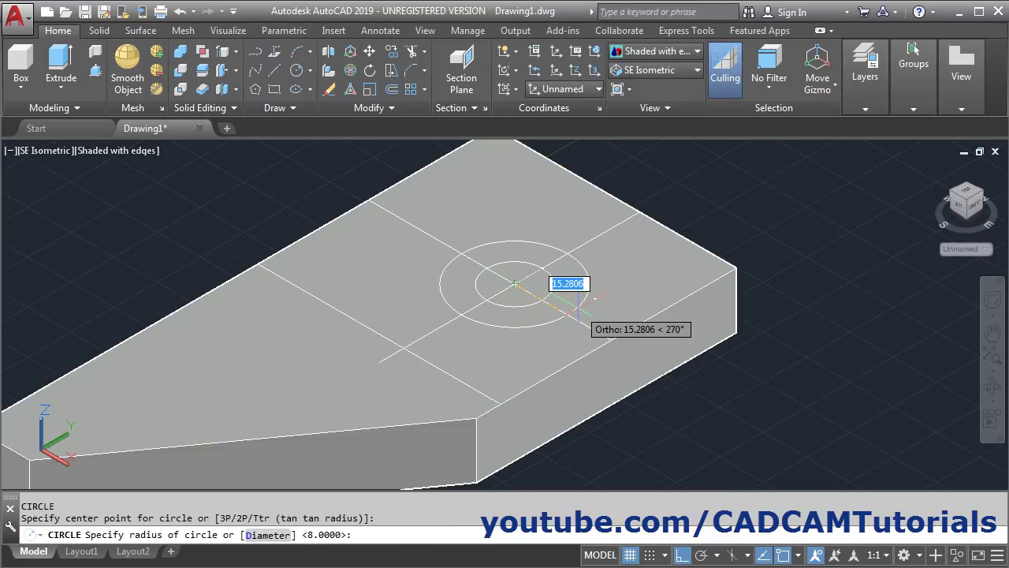
type("15")
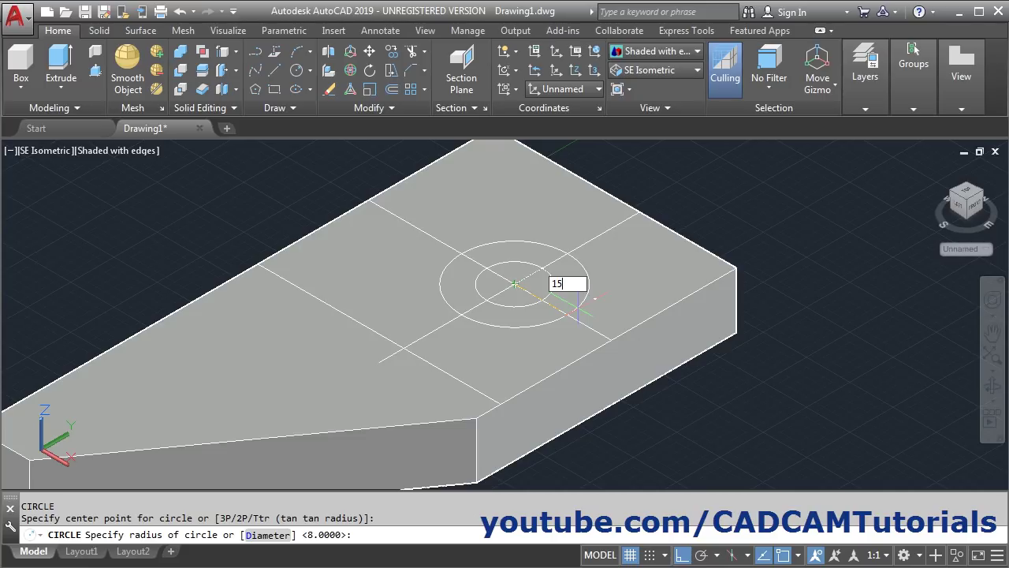
key("Return")
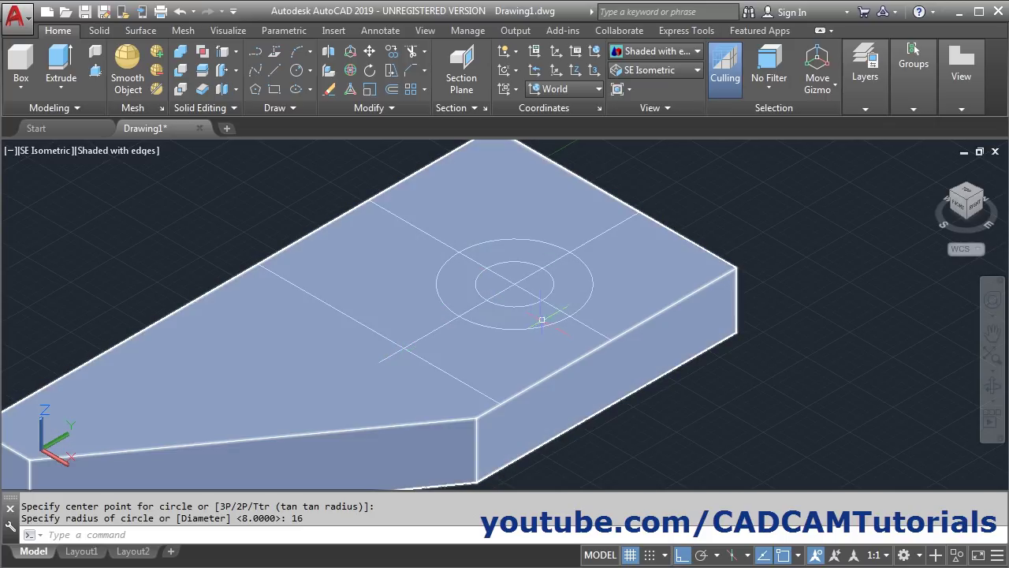
Step: Copy both concentric circles from their centre to the front construction-line intersection
left_click(393, 53)
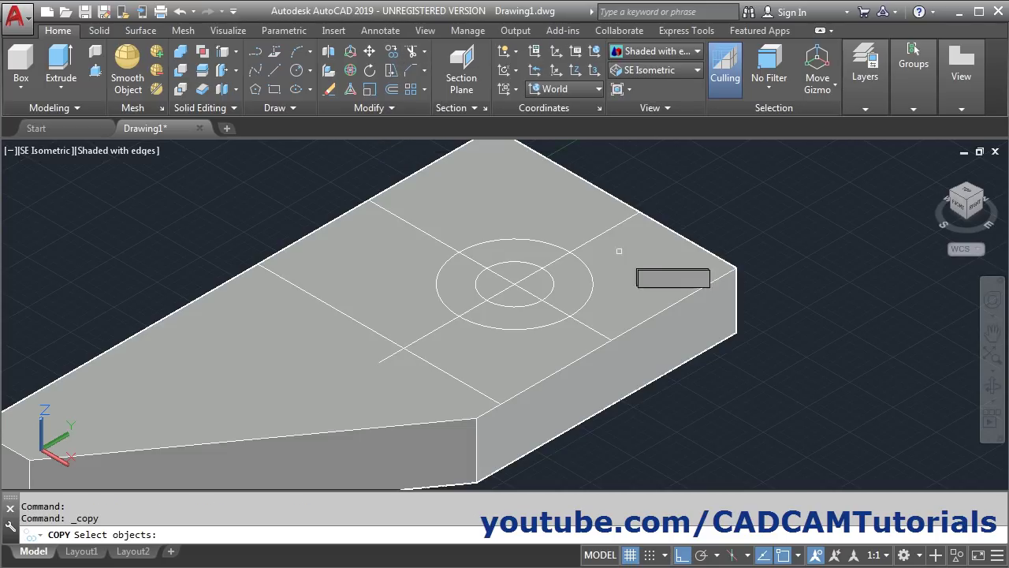
left_click(553, 276)
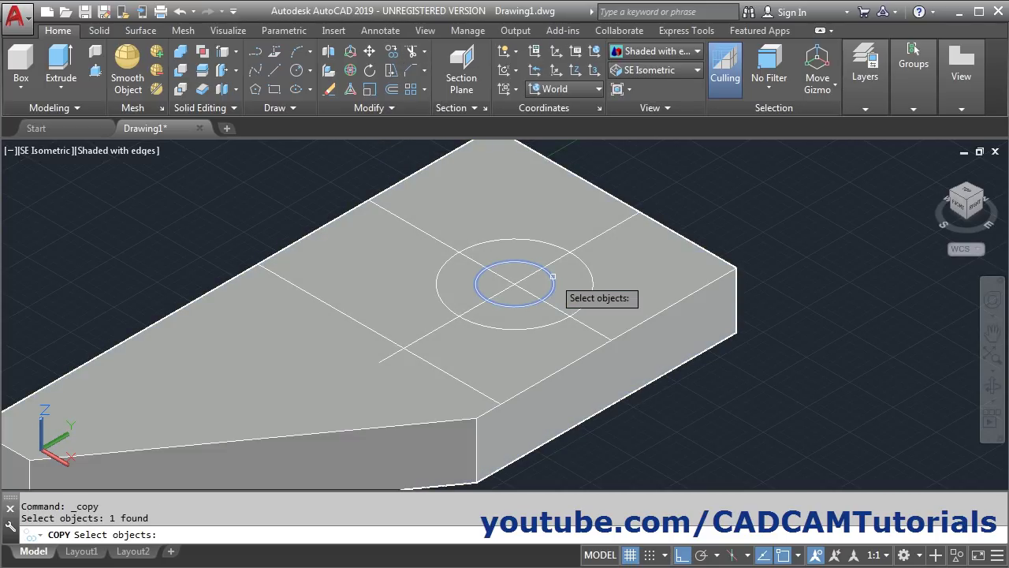
left_click(592, 269)
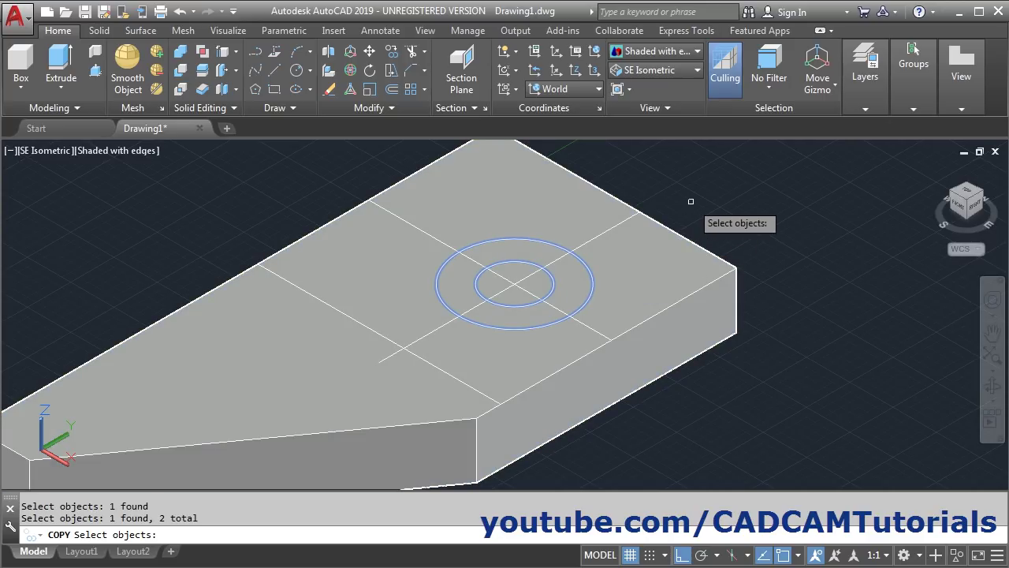
key("Return")
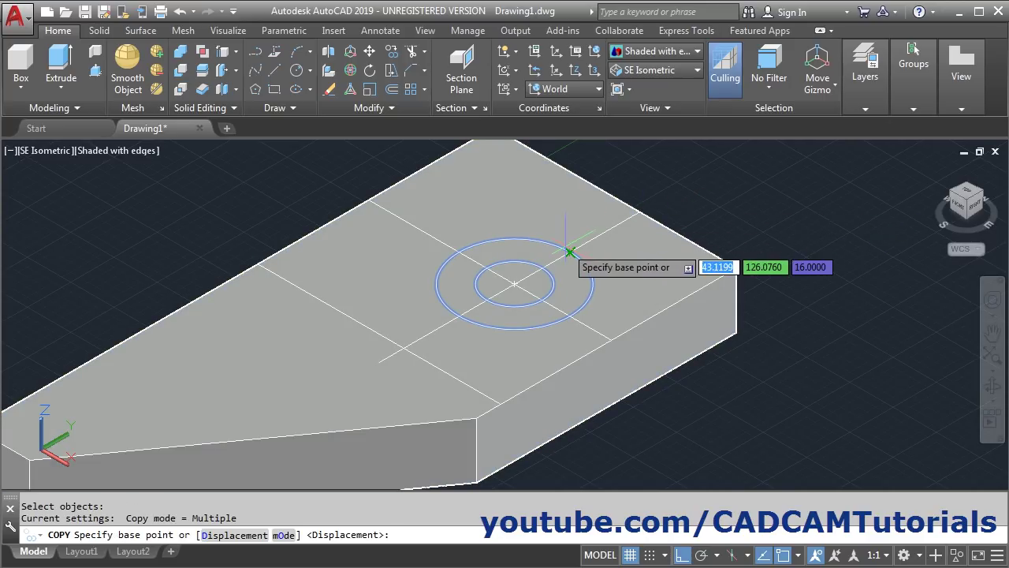
left_click(514, 284)
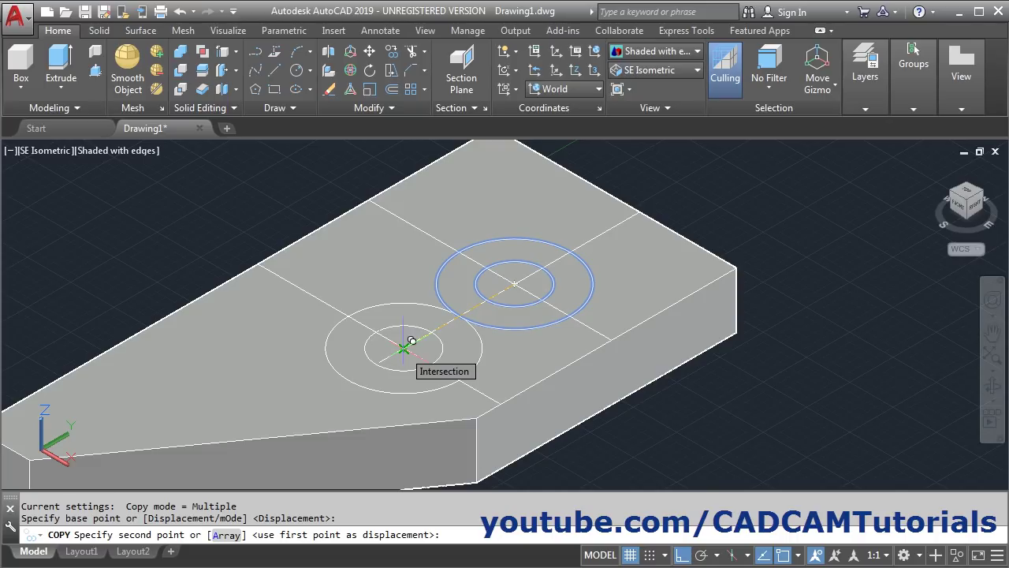
left_click(411, 340)
key("Escape")
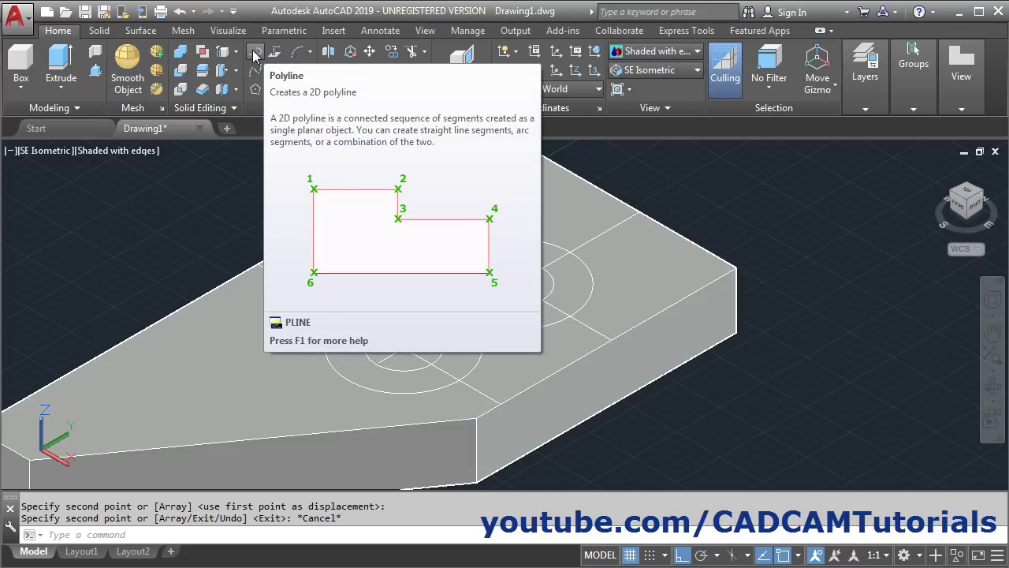
left_click(254, 57)
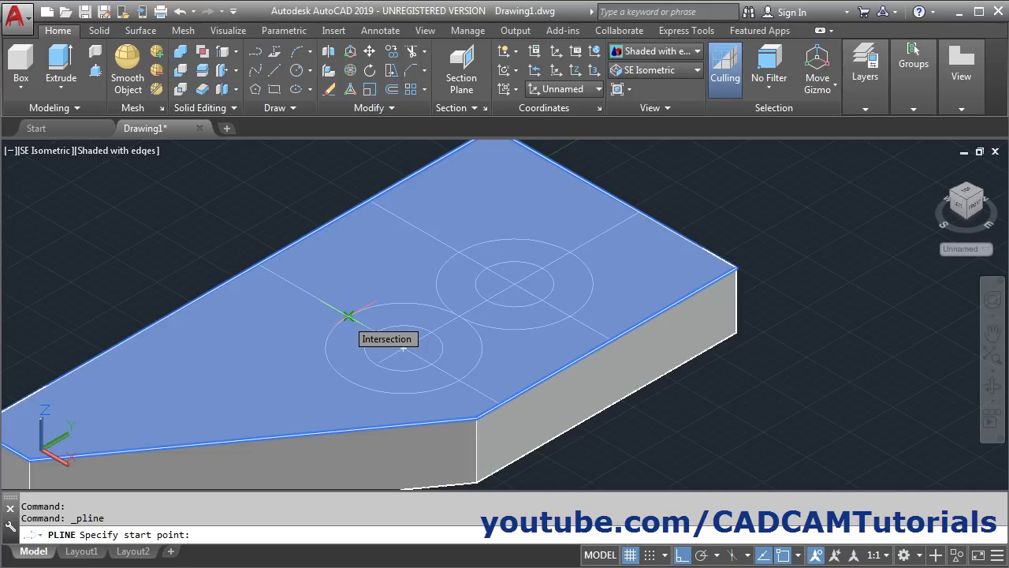
left_click(349, 315)
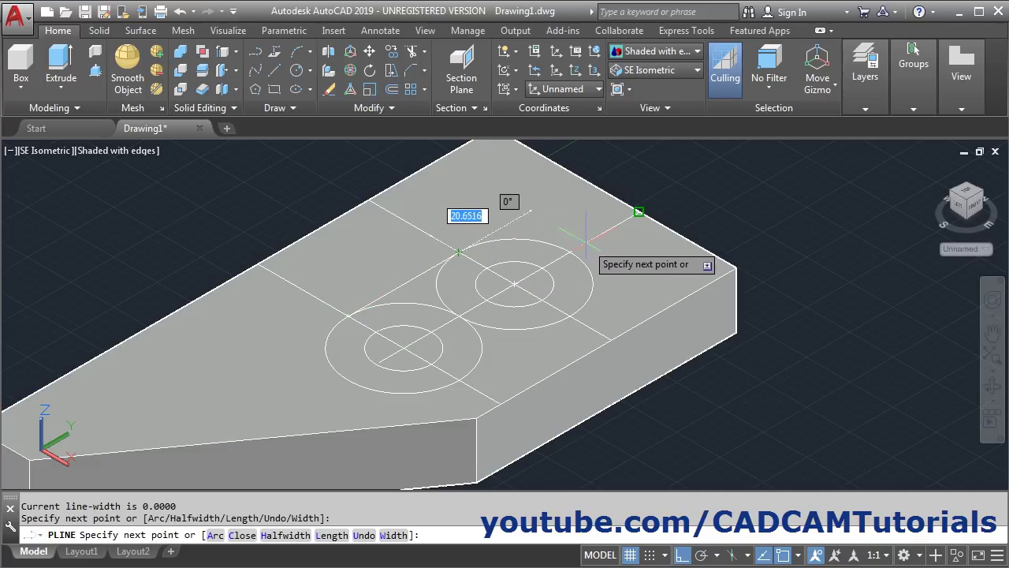
key("Escape")
key("Escape")
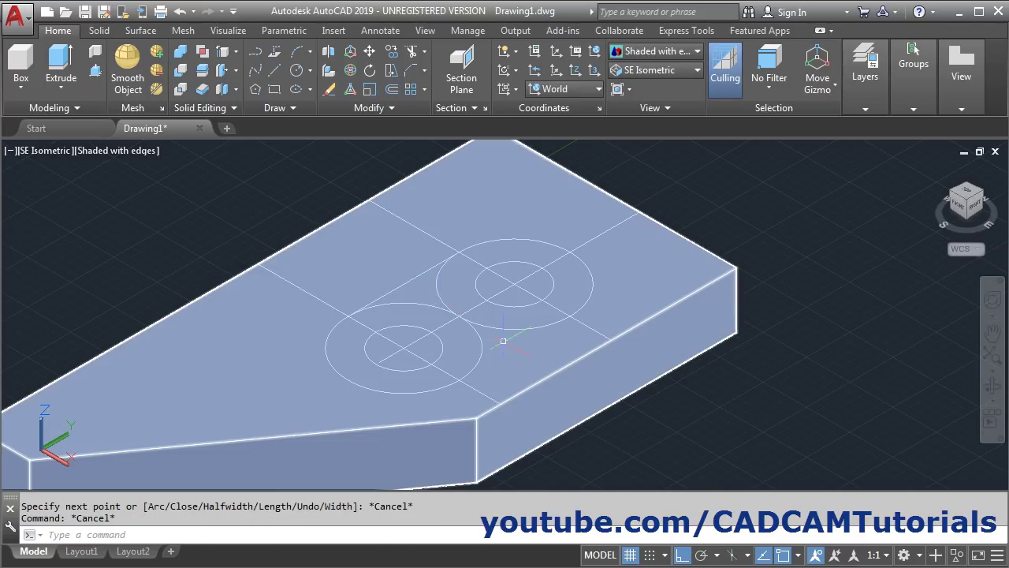
Step: Copy the connecting line tangent to the inner circle and onto the circles' far side
left_click(393, 56)
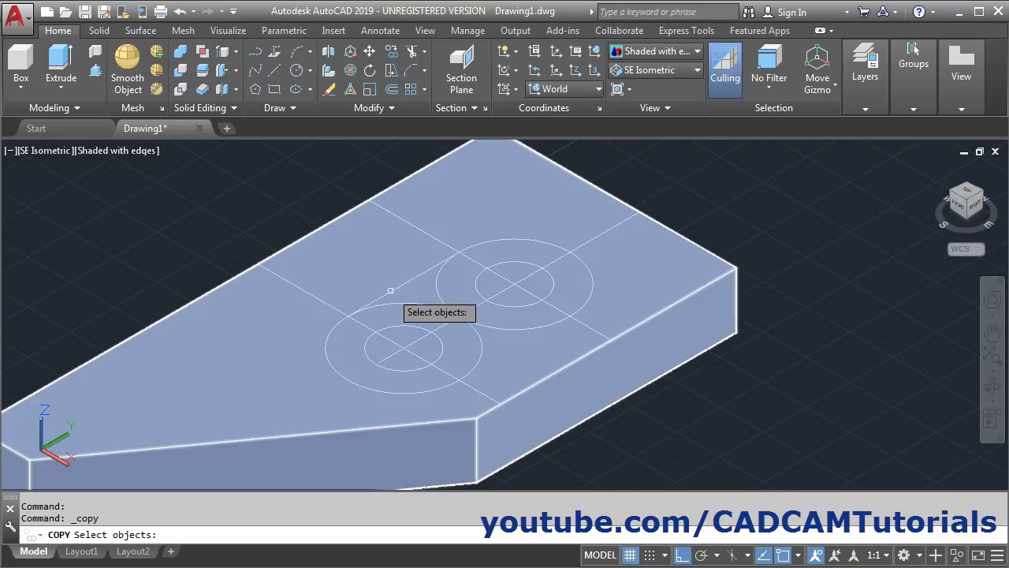
left_click(393, 288)
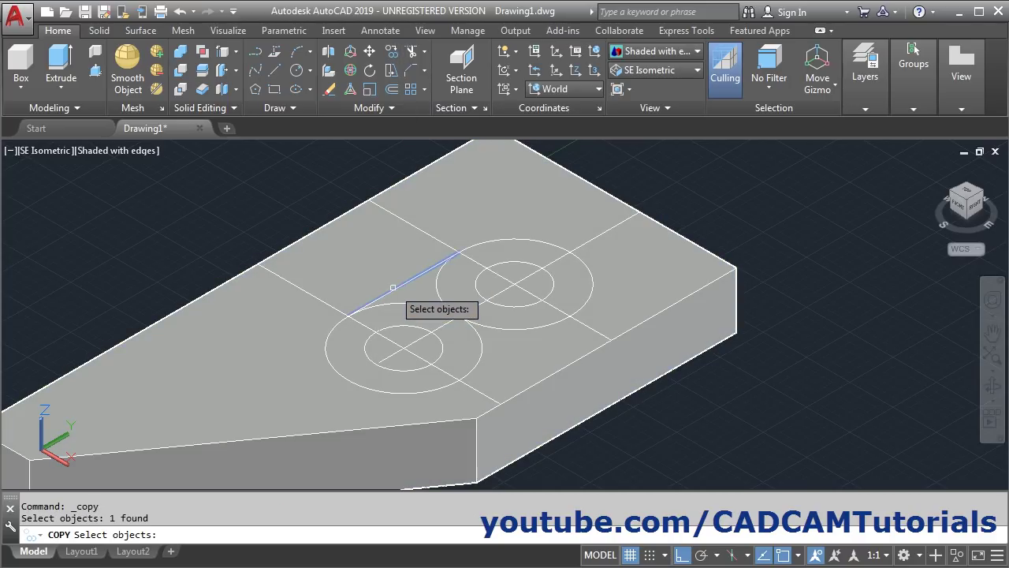
key("Return")
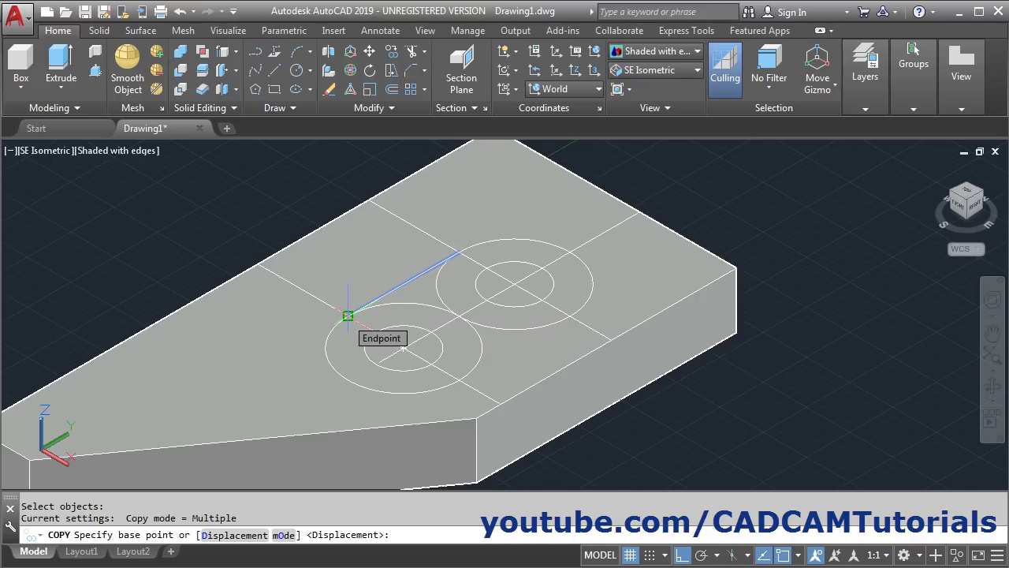
left_click(348, 316)
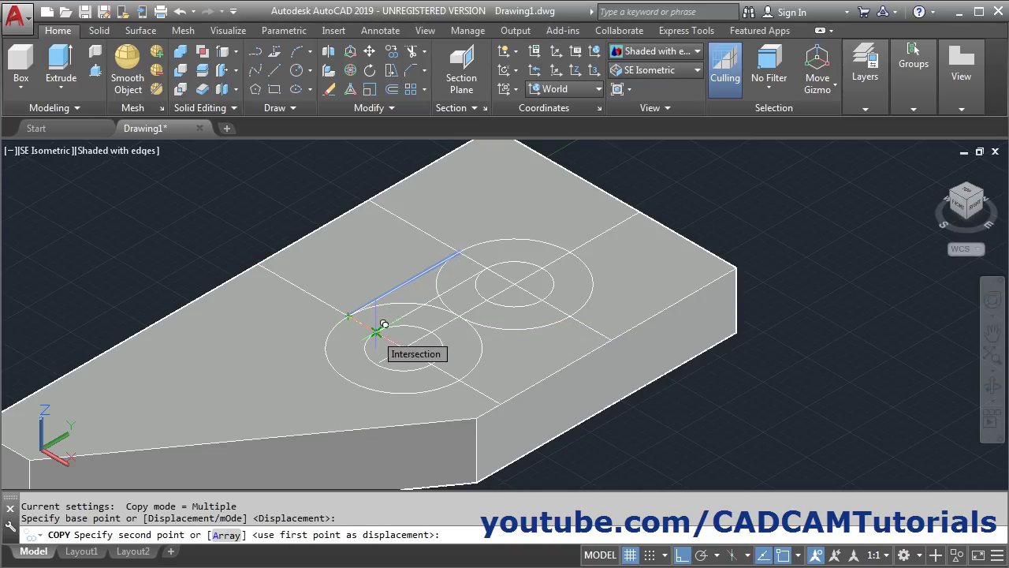
left_click(376, 332)
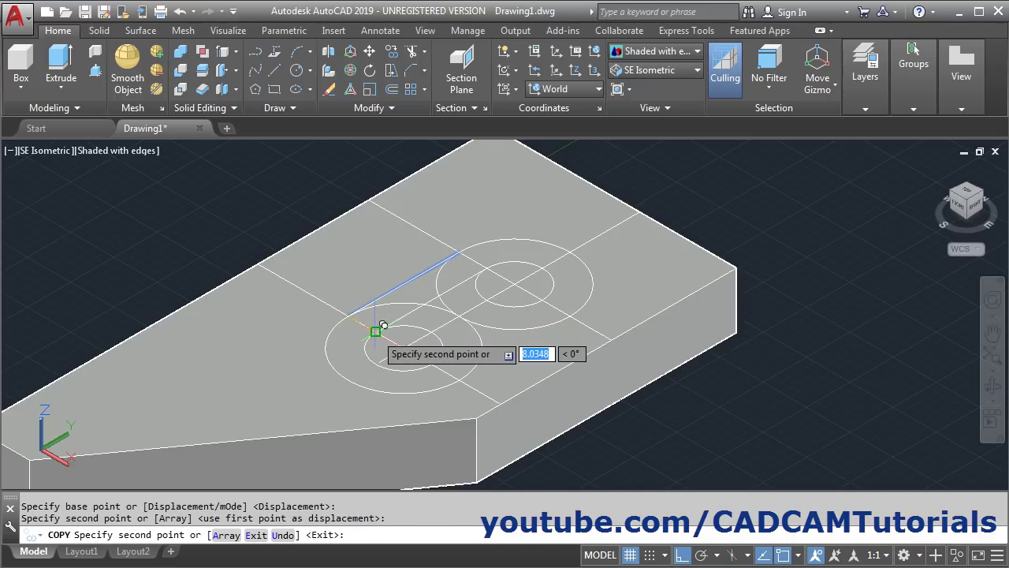
left_click(431, 362)
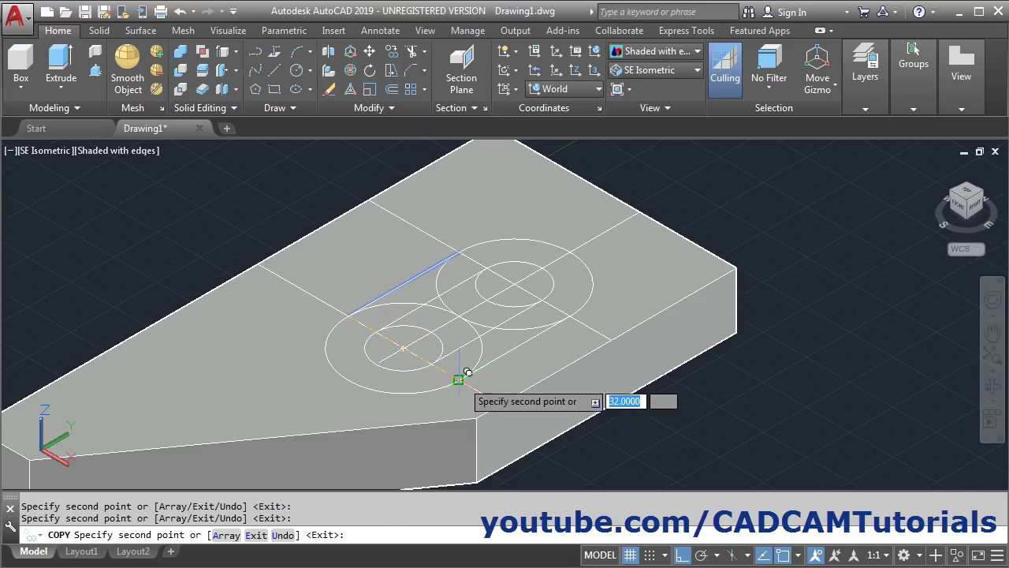
key("Escape")
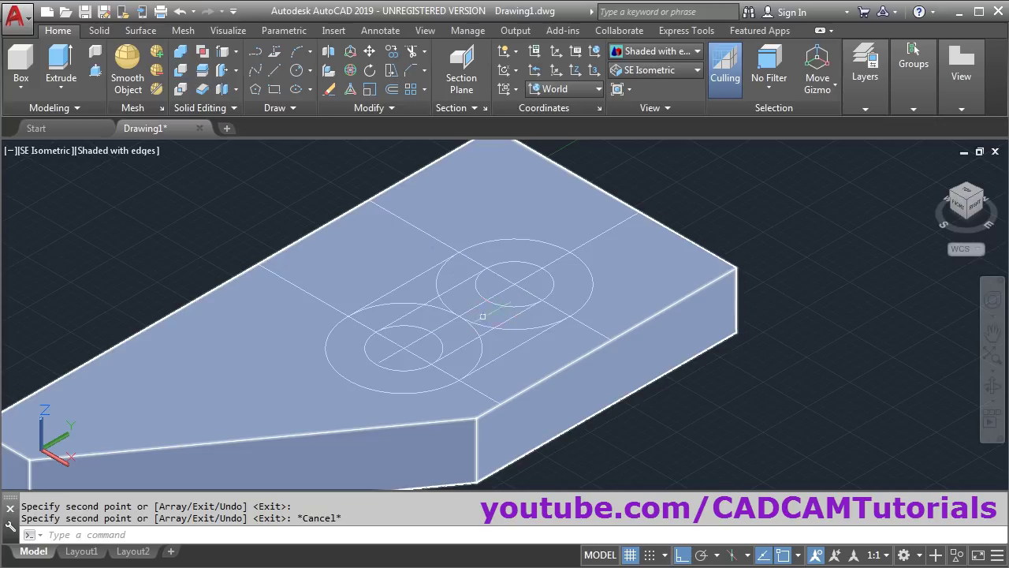
Step: Trim the circle arcs lying between the two connecting lines
left_click(411, 52)
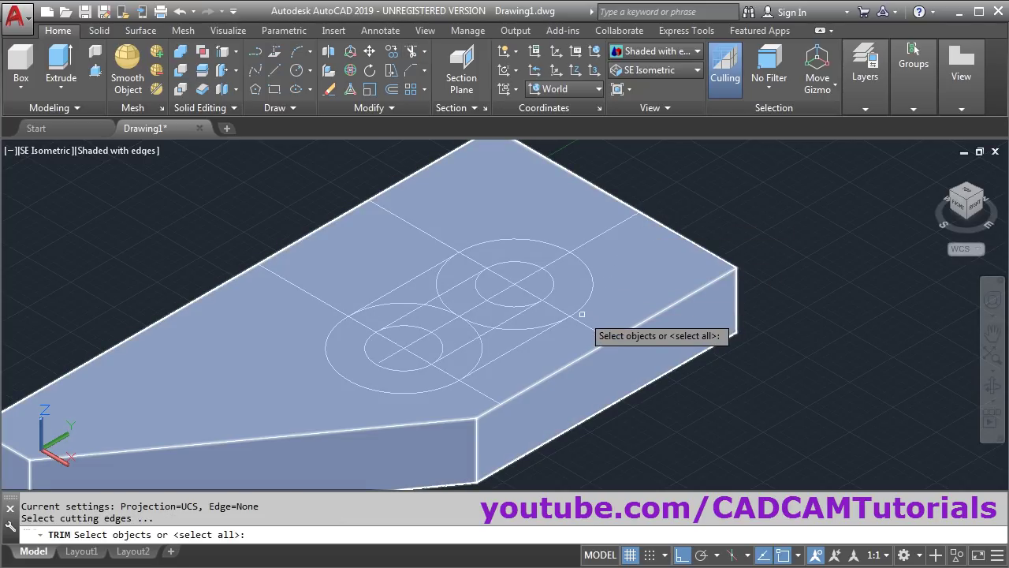
left_click(512, 346)
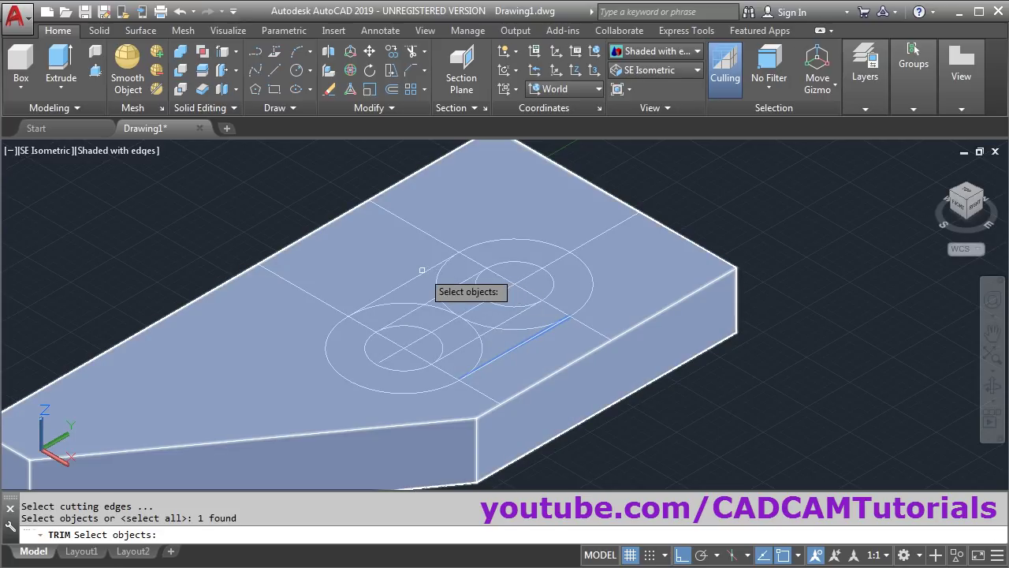
left_click(419, 273)
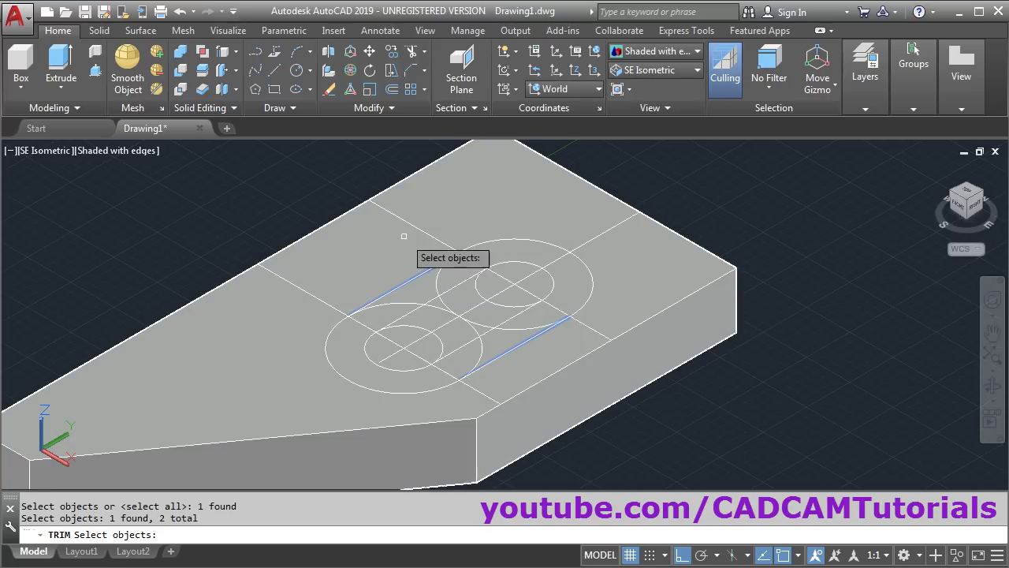
key("Return")
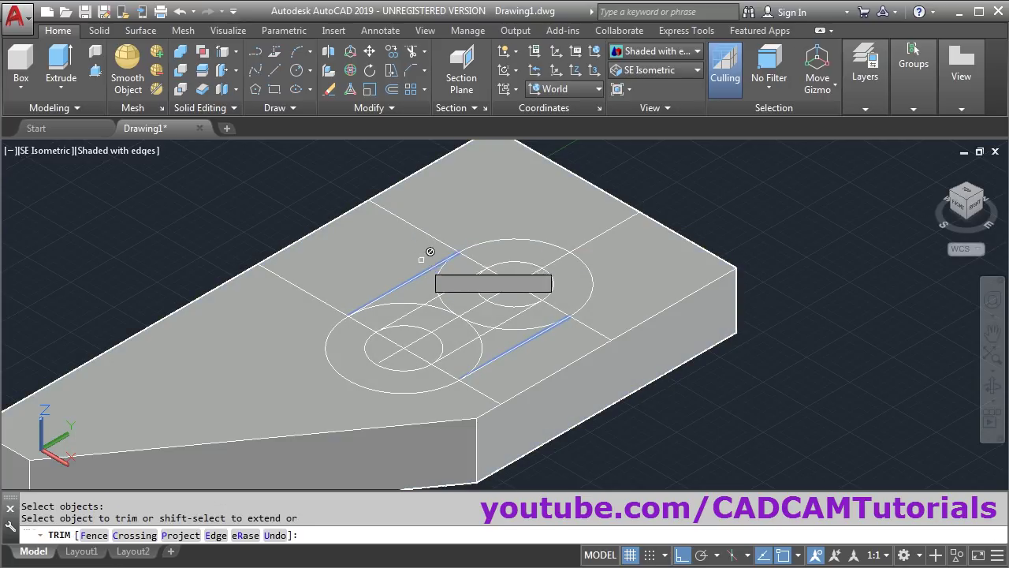
left_click(436, 278)
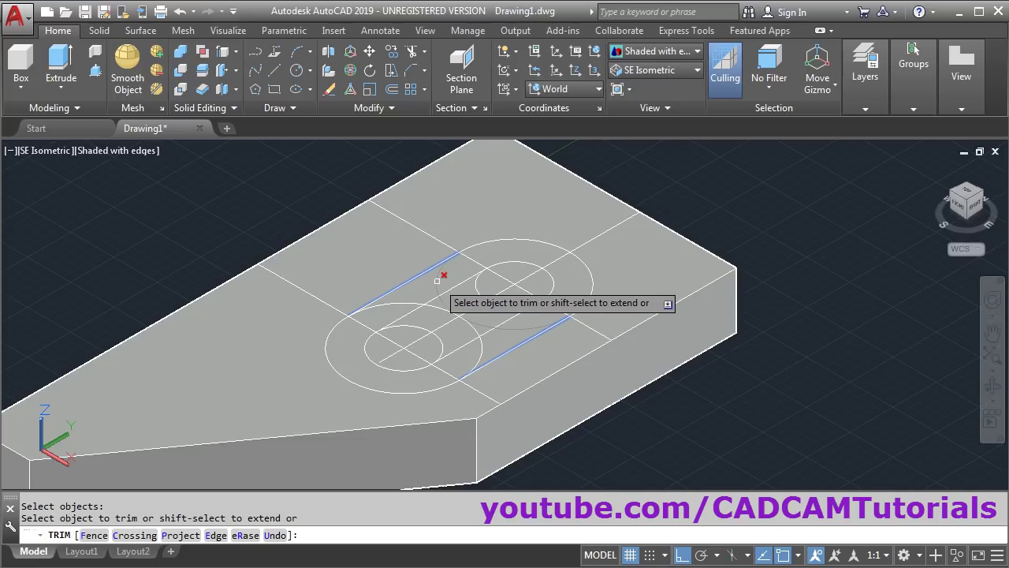
left_click(432, 282)
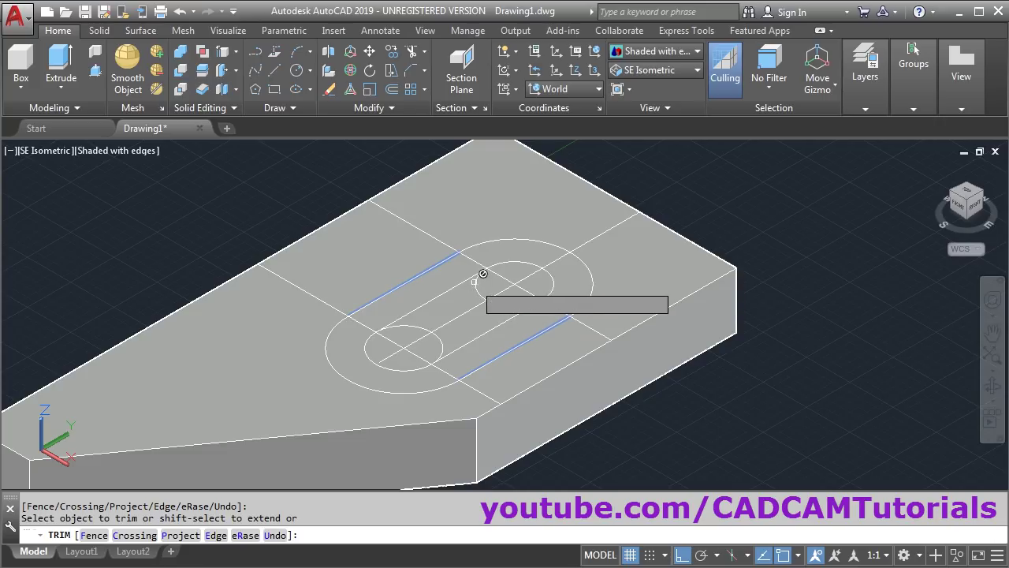
key("Return")
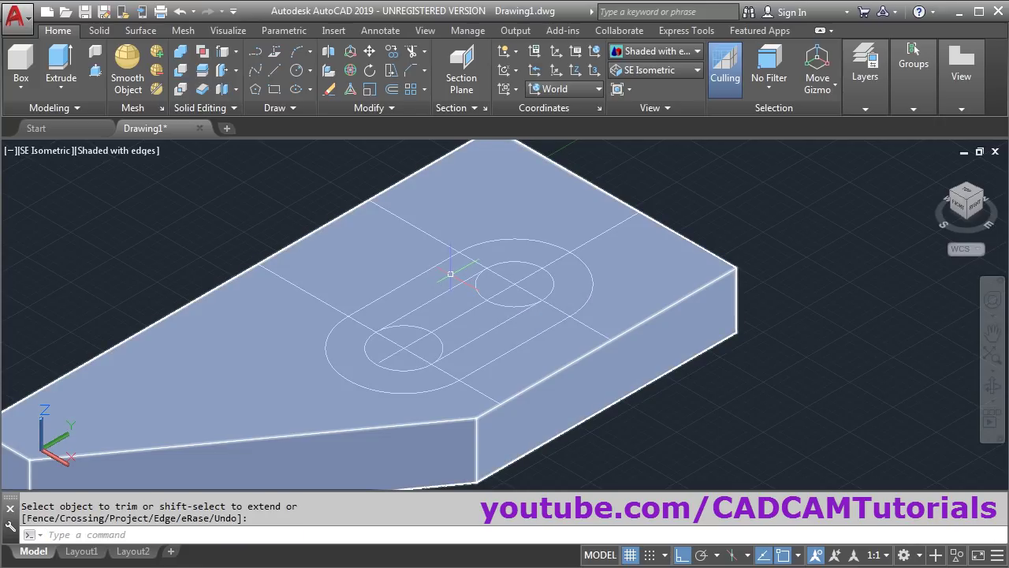
Step: Trim the remaining inner circle arcs between the slot side lines
key("Return")
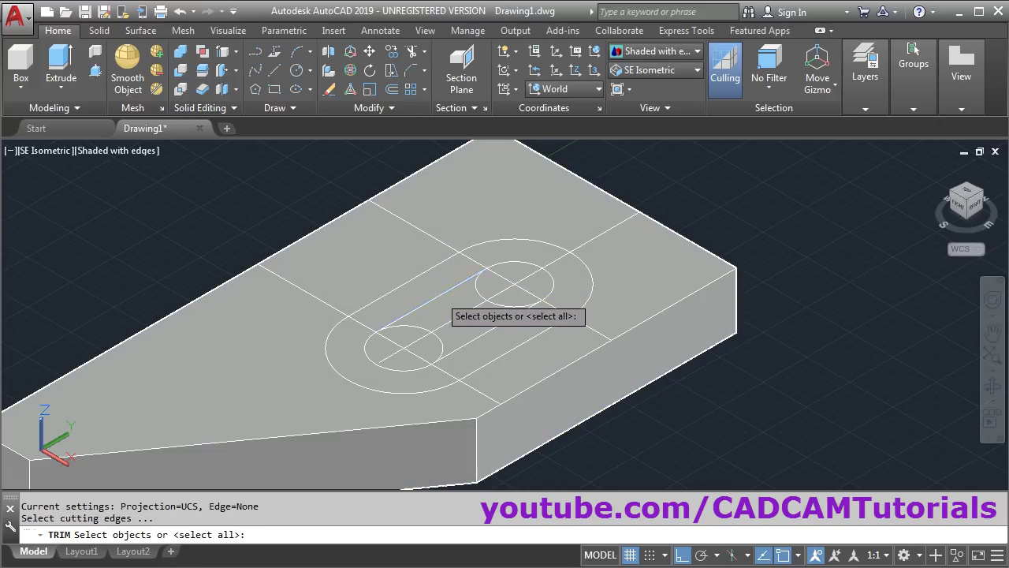
left_click(439, 295)
left_click(472, 337)
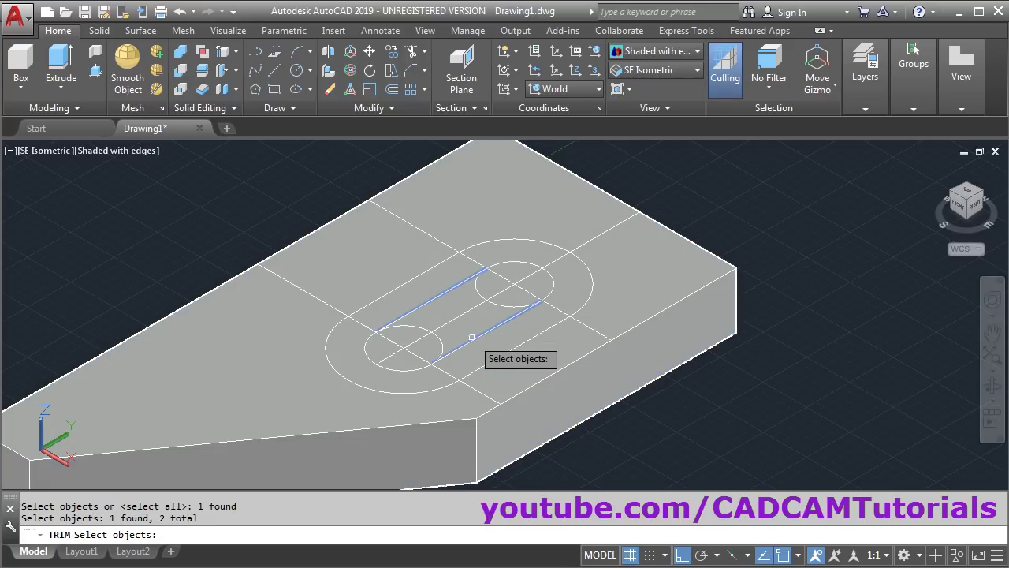
key("Return")
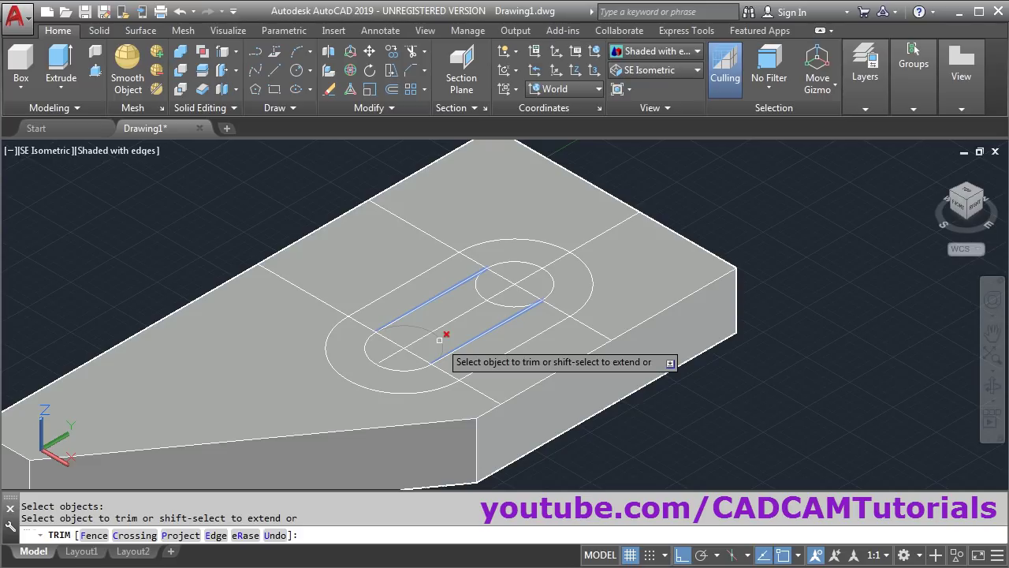
left_click(508, 305)
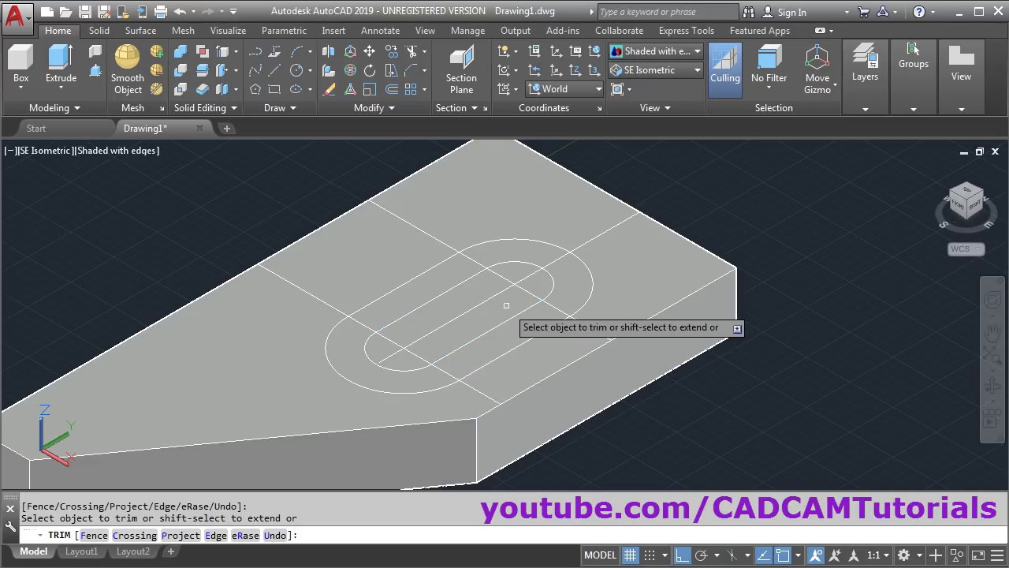
key("Return")
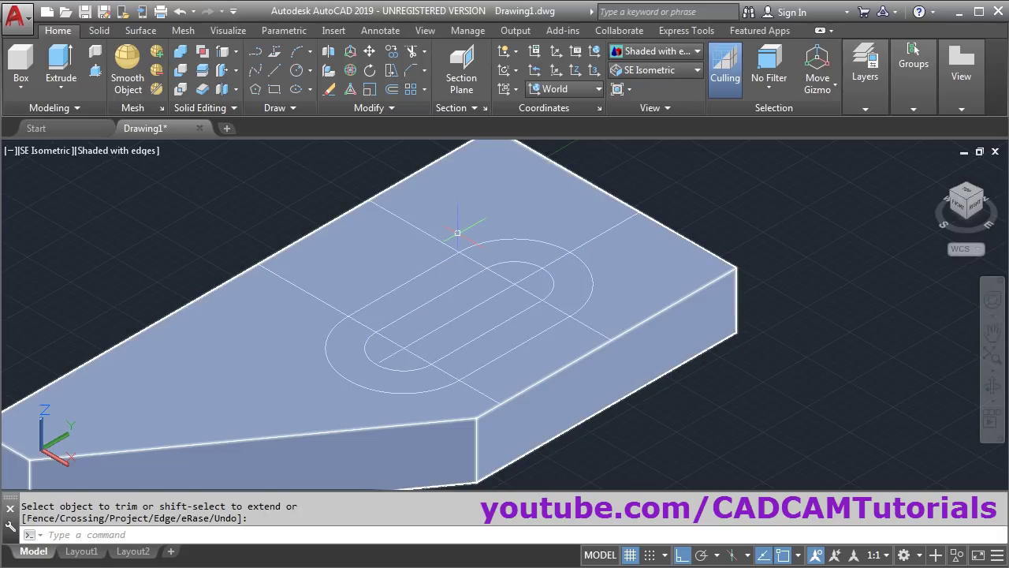
Step: Press-pull the five obround ring areas up 3 units as a boss
left_click(96, 70)
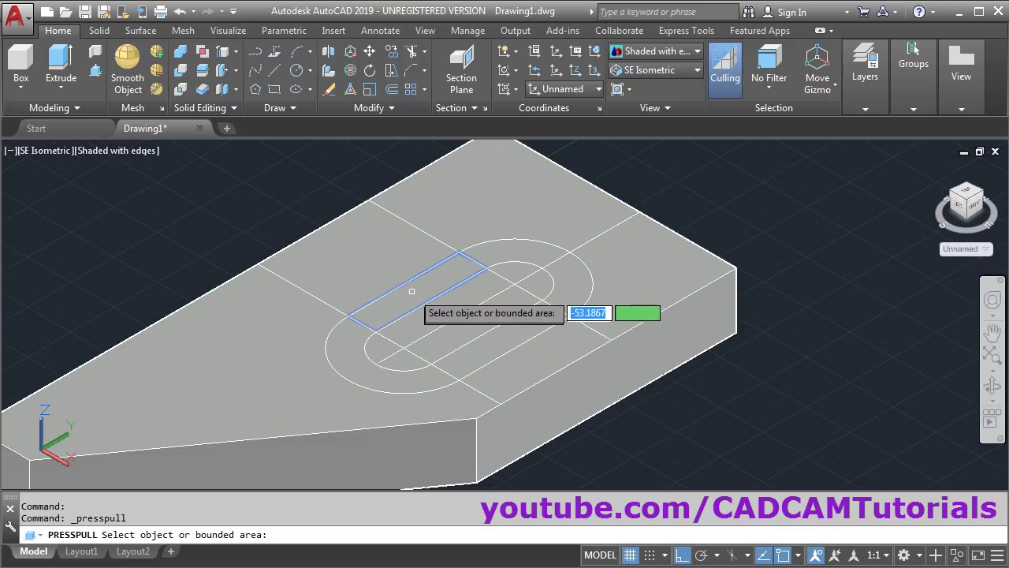
left_click(435, 282)
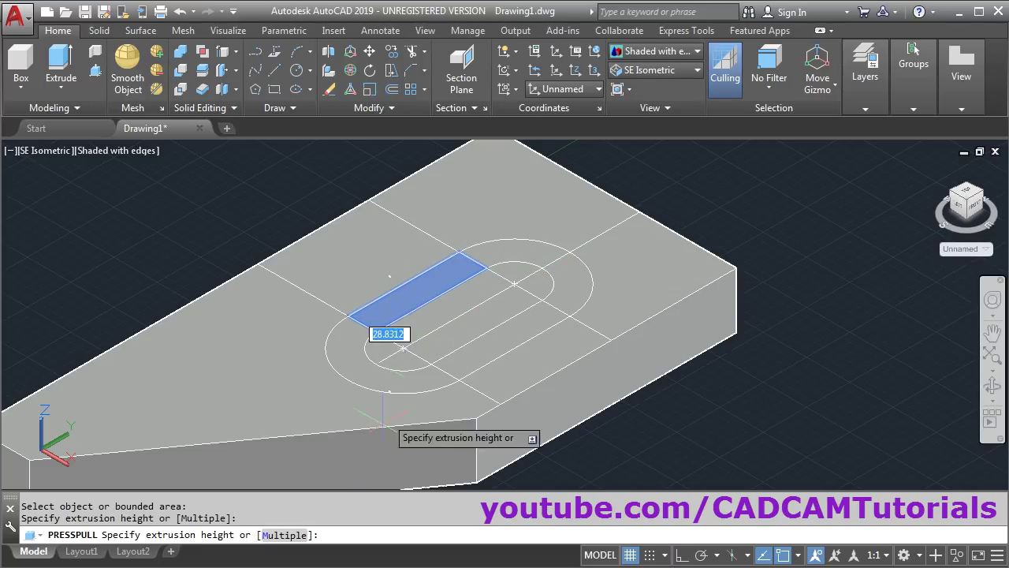
left_click(290, 535)
left_click(544, 265)
left_click(575, 288)
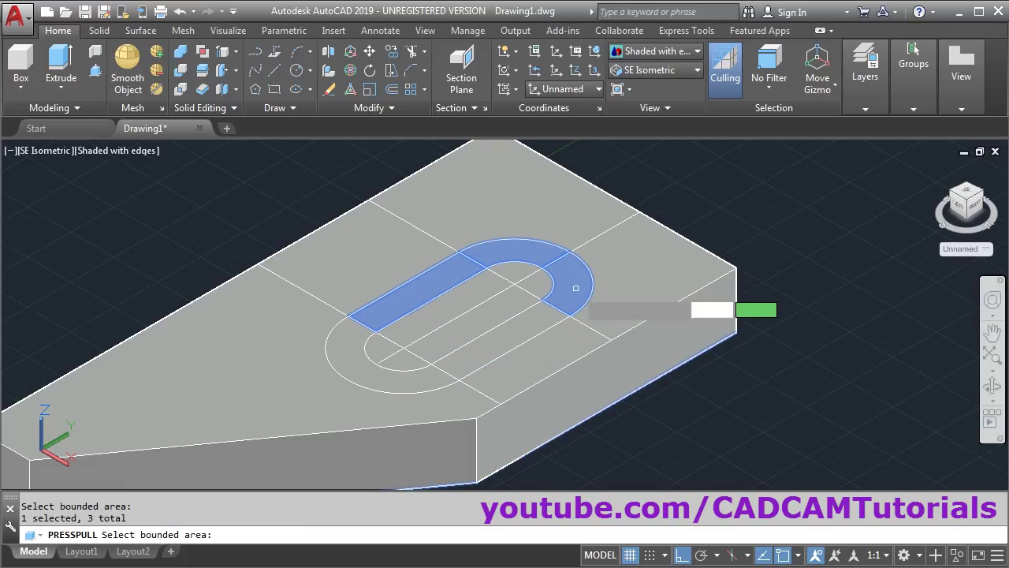
left_click(489, 352)
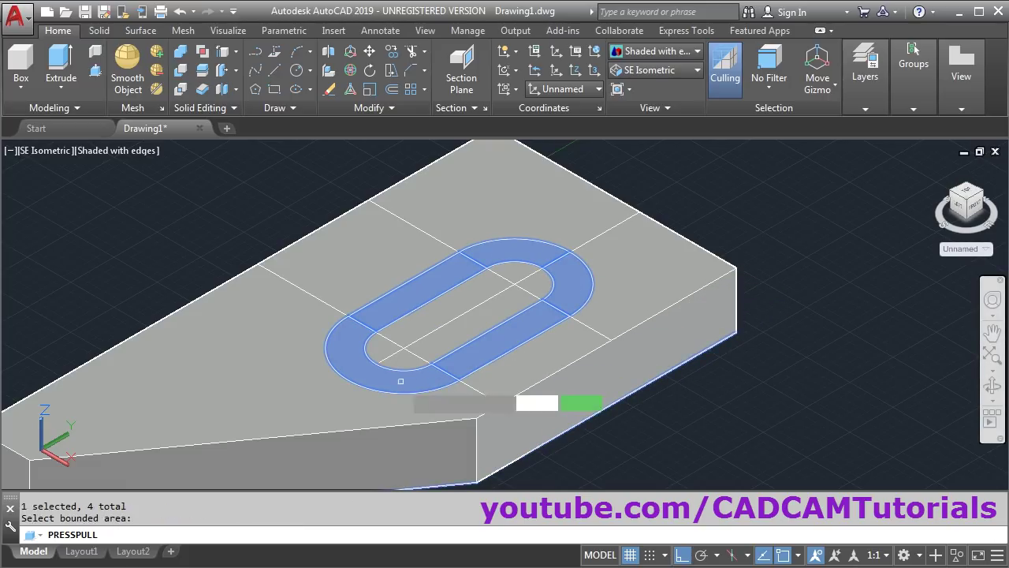
left_click(416, 284)
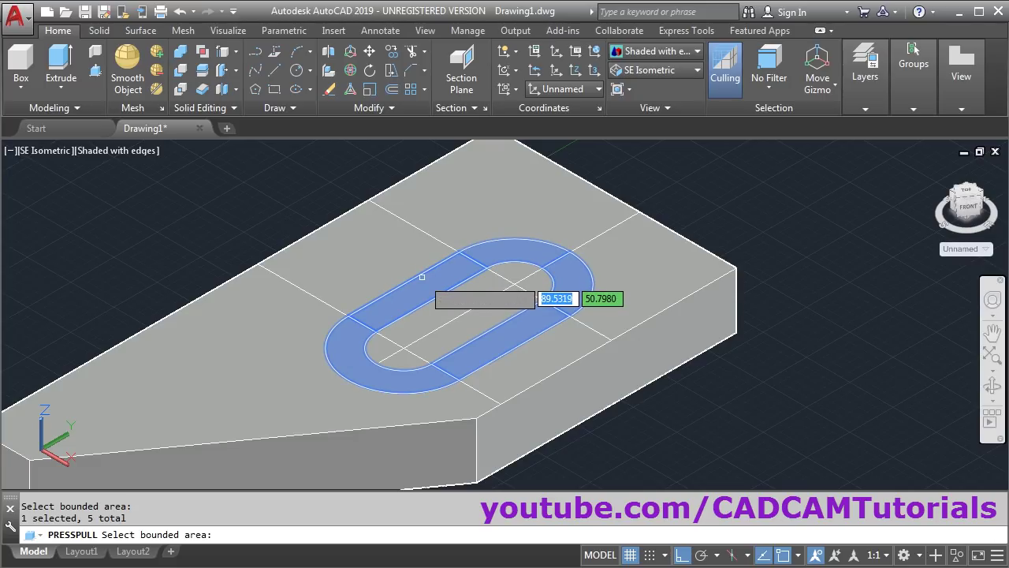
key("Return")
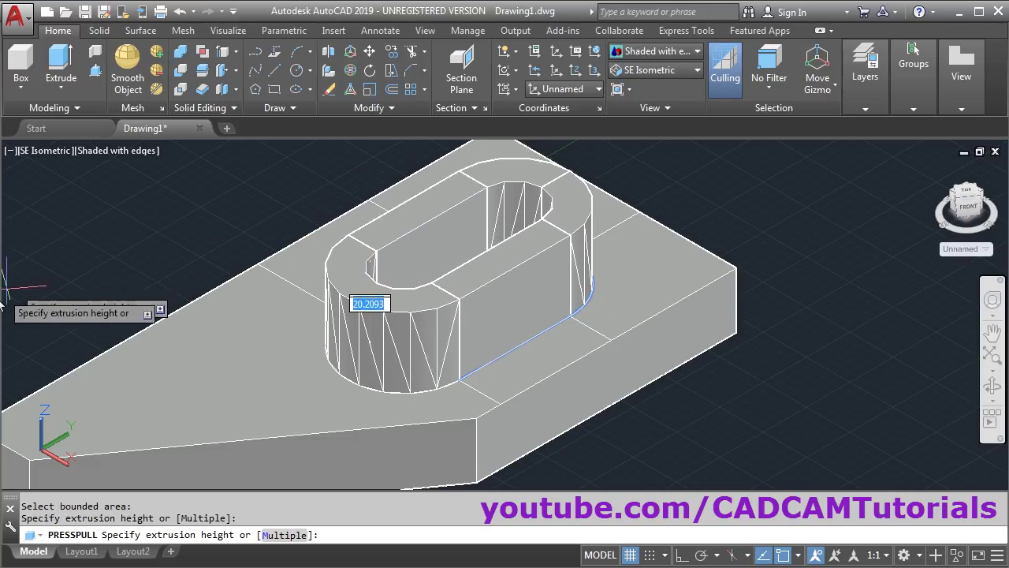
key("alt+Tab")
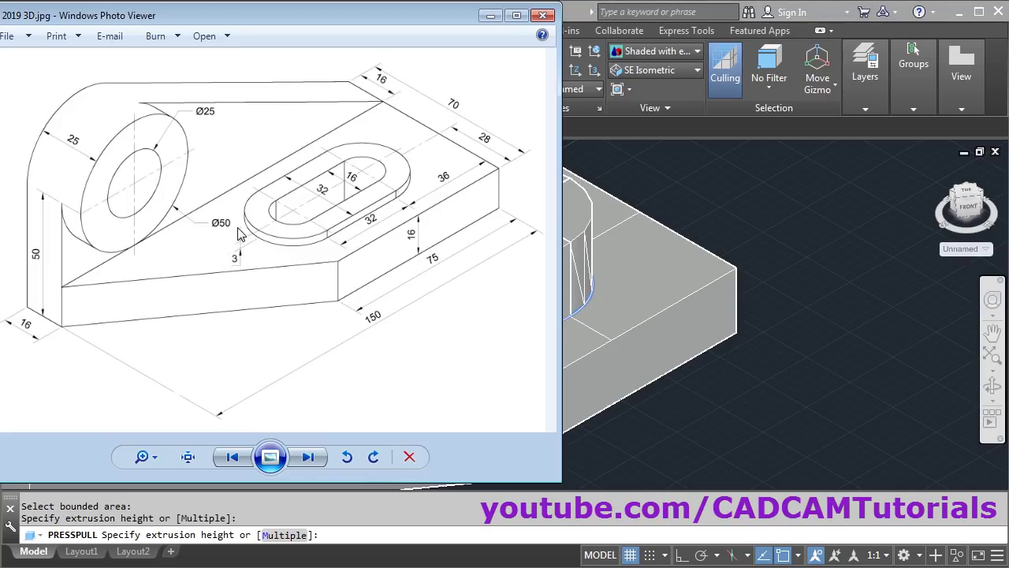
left_click(579, 9)
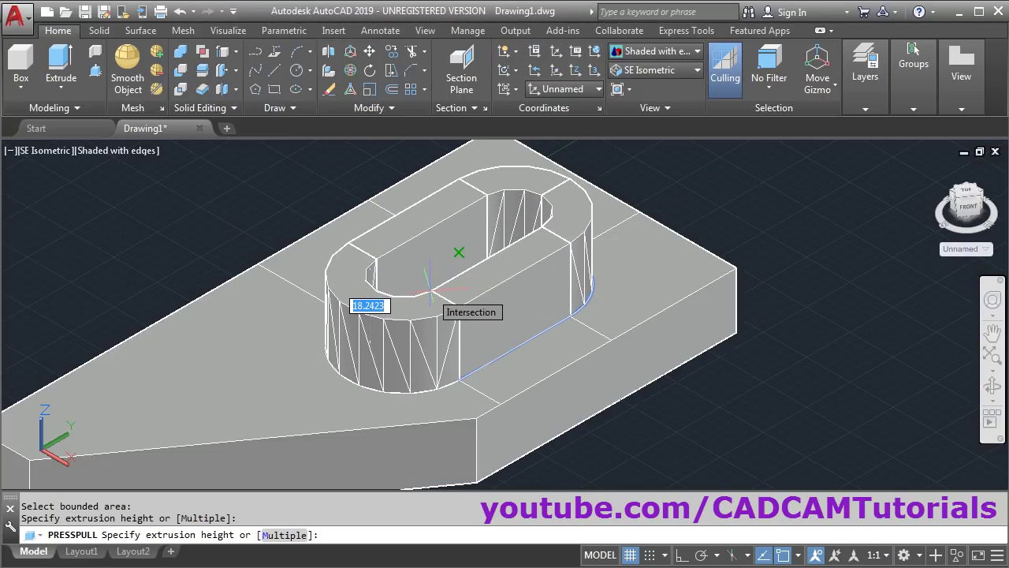
key("Return")
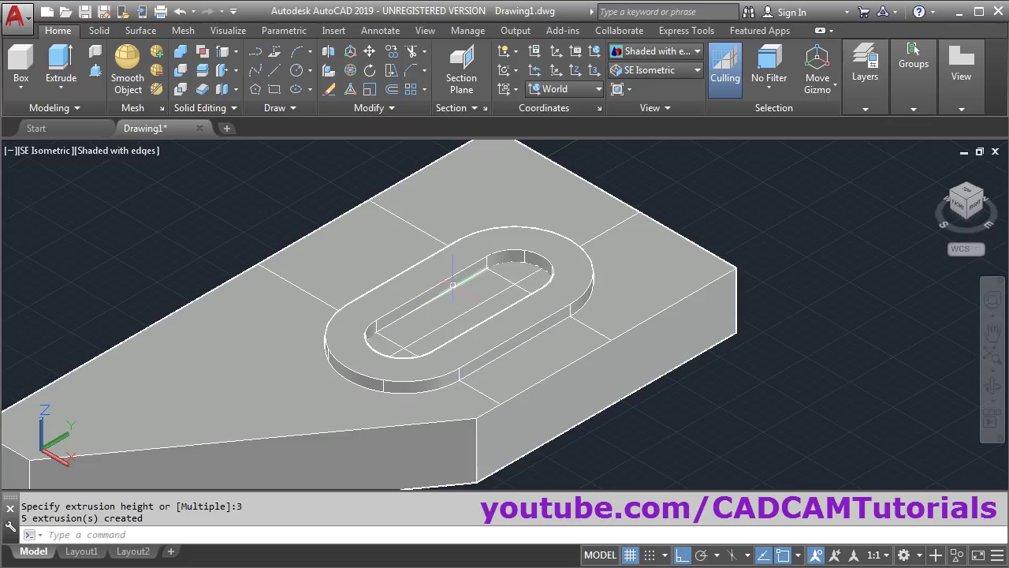
middle_click_drag(453, 284, 480, 339, "shift")
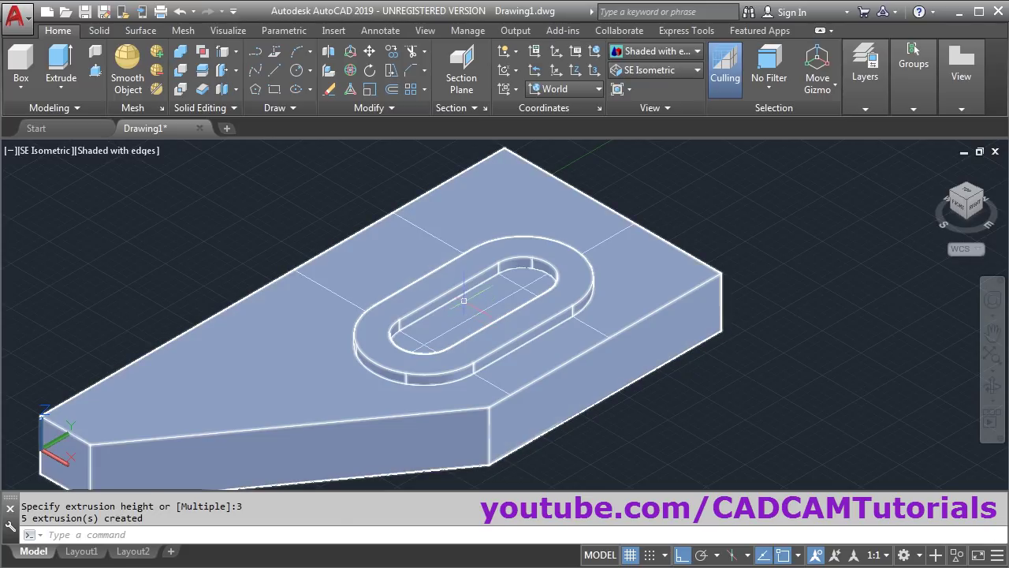
Step: Erase the leftover construction lines and slot centre line, excluding the plate solid
left_click(328, 92)
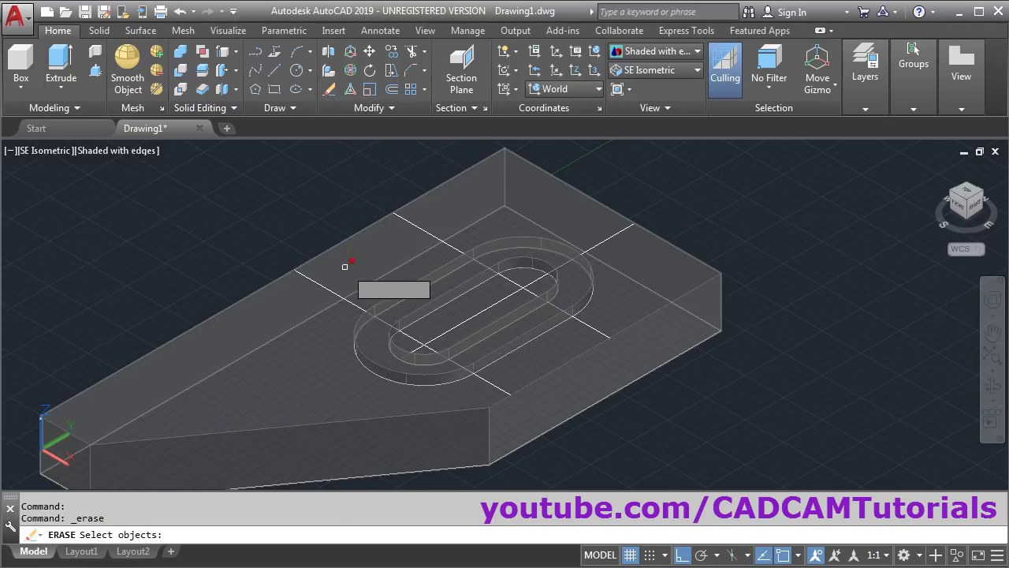
left_click(337, 292)
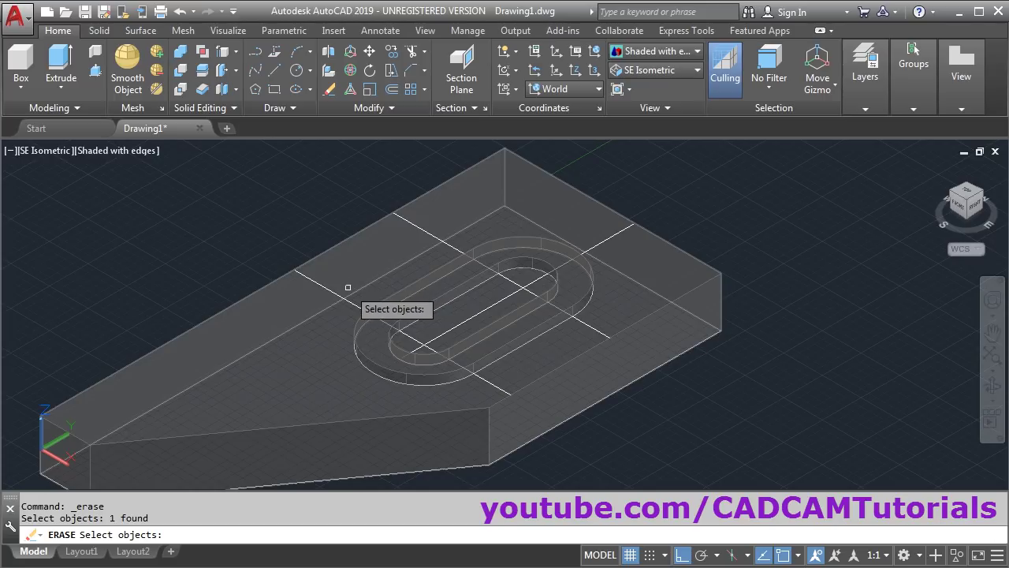
left_click(340, 292)
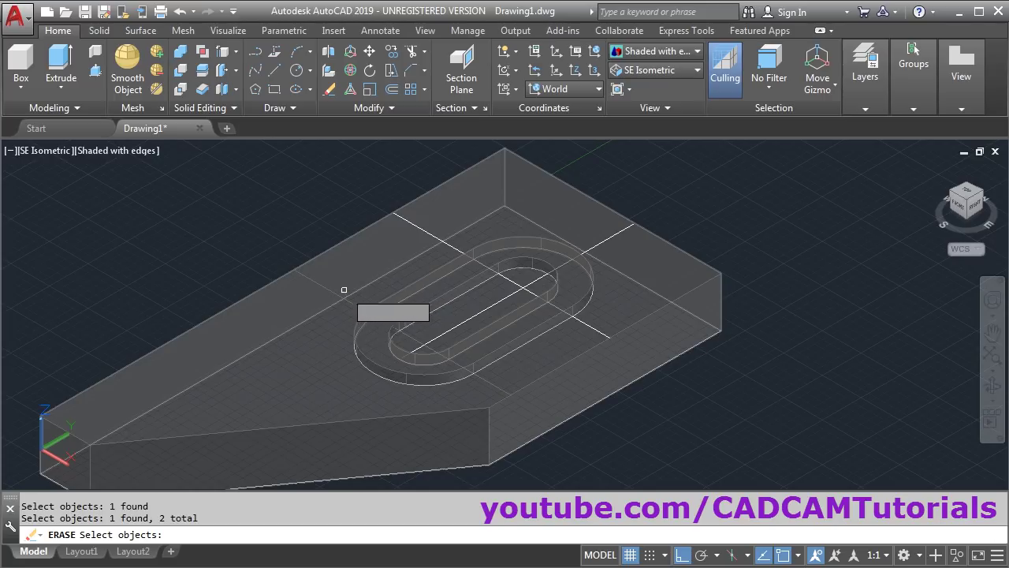
left_click(435, 230)
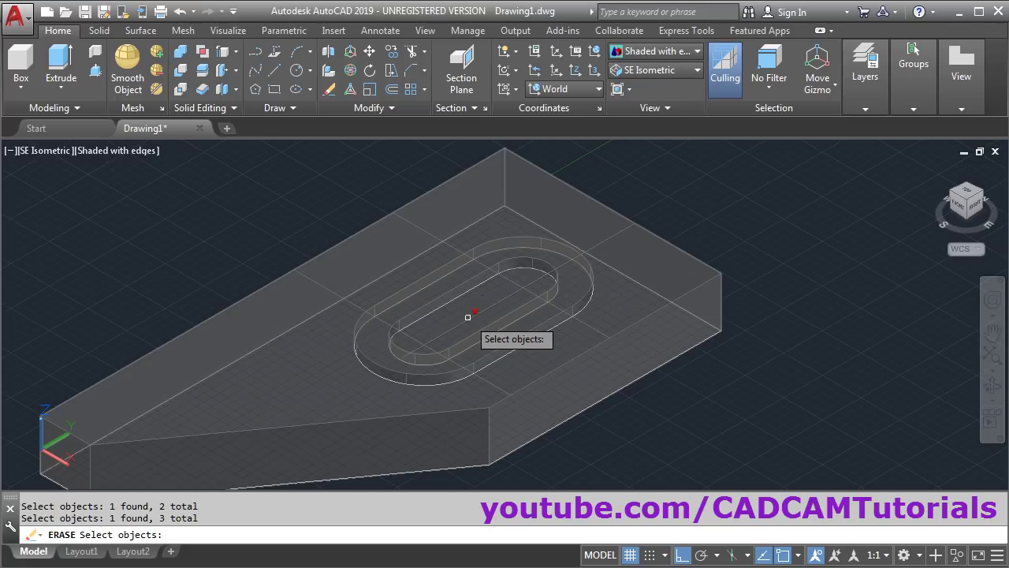
left_click(467, 317)
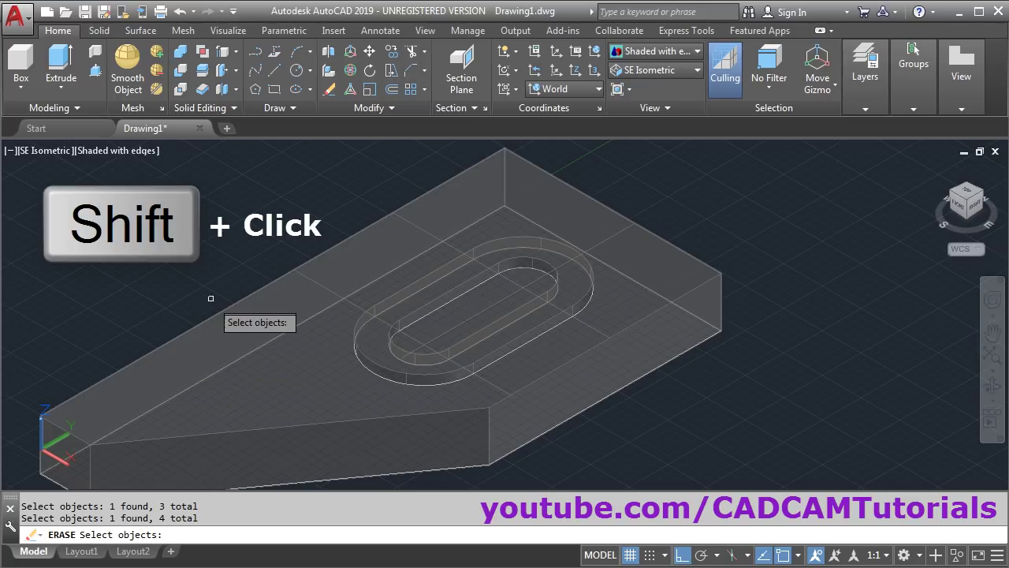
left_click(193, 343, "shift")
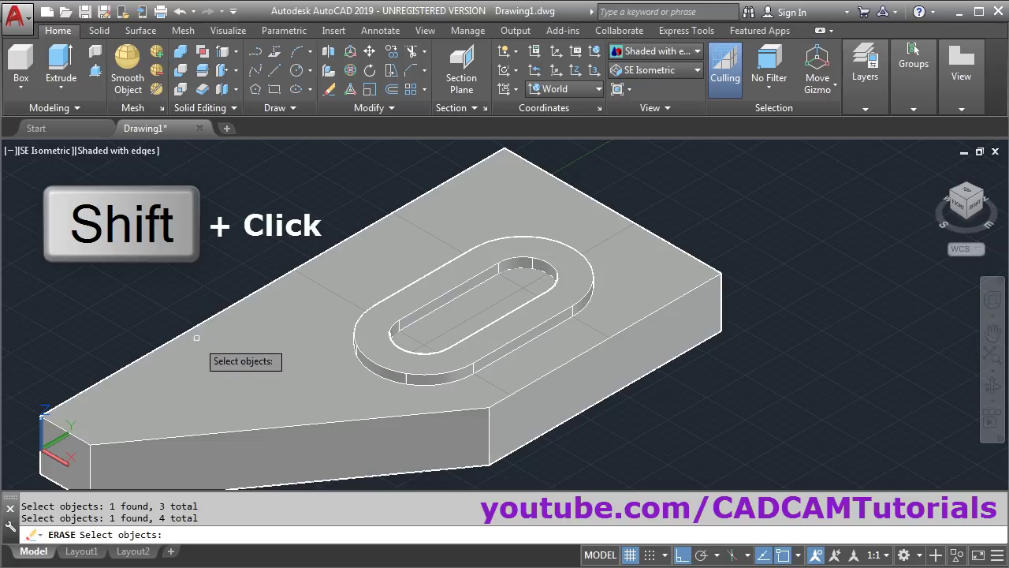
left_click(186, 375, "shift")
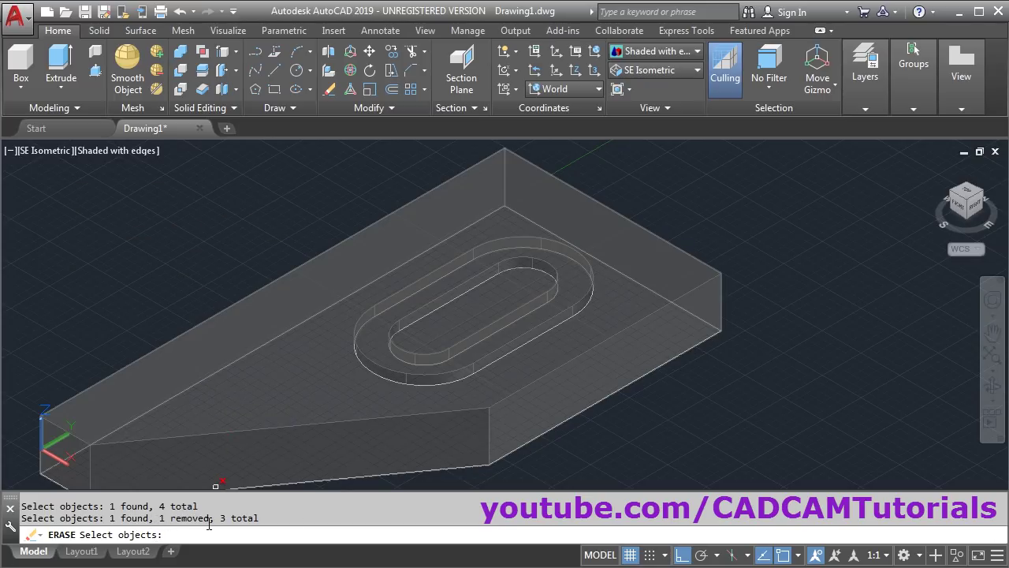
key("Return")
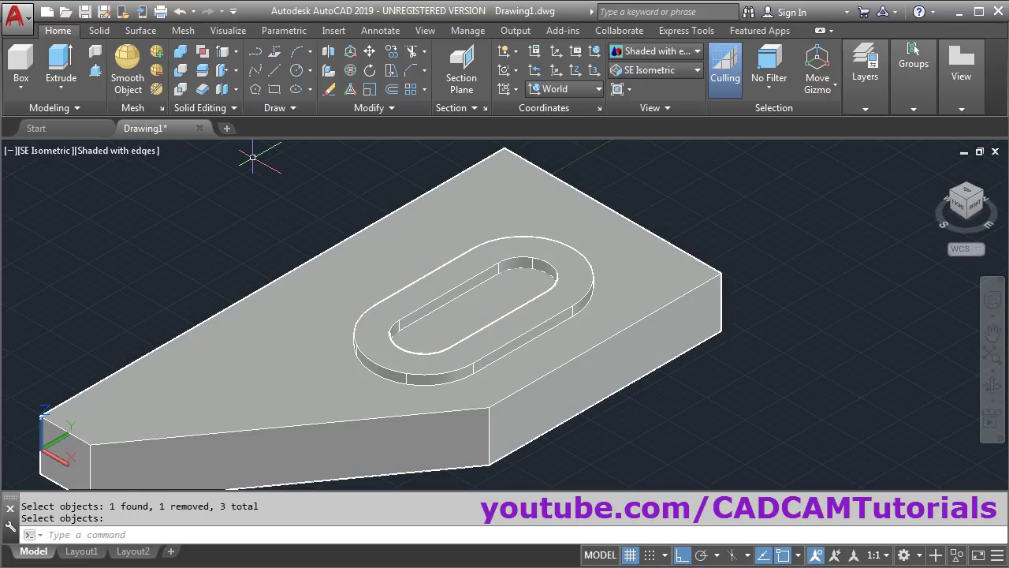
Step: Press-pull the inner slot floor down to cut a through-slot in the plate
left_click(95, 71)
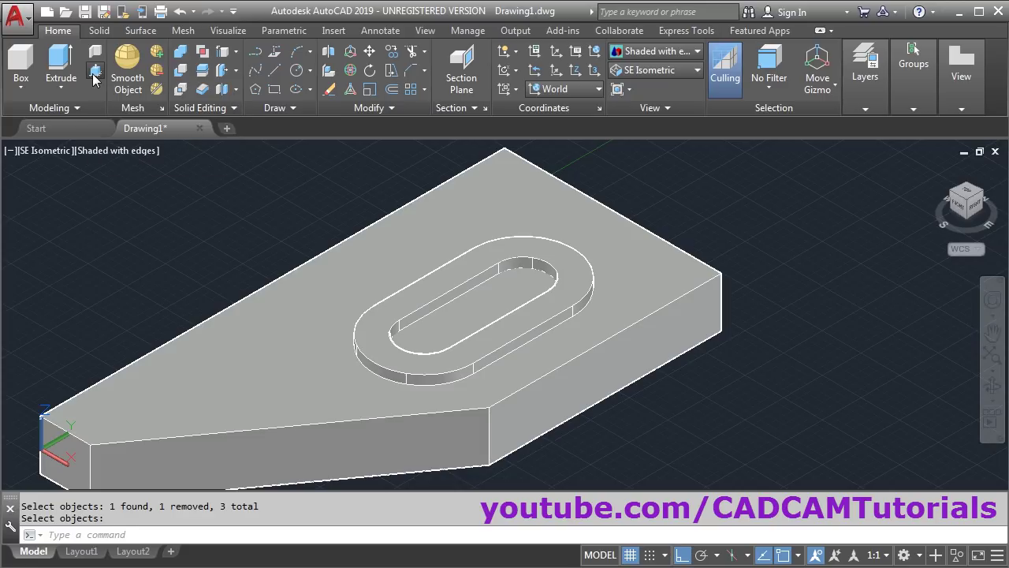
left_click(464, 309)
middle_click_drag(445, 419, 427, 306)
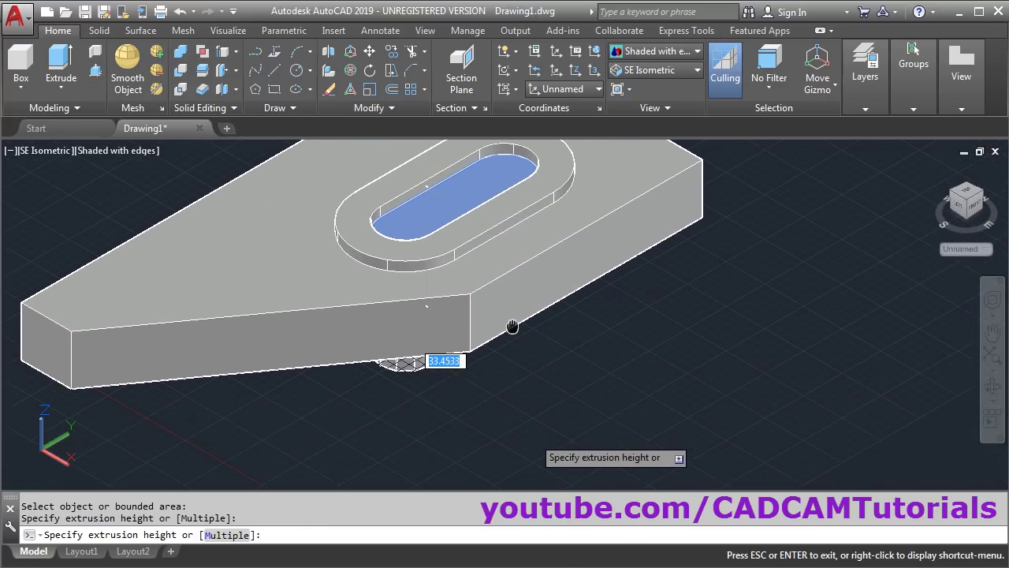
left_click(470, 404)
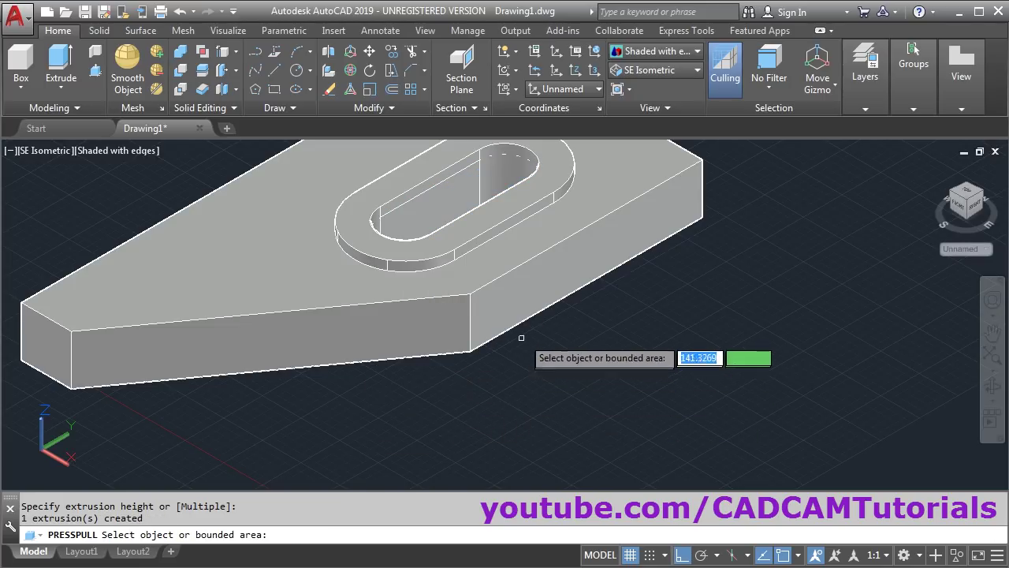
middle_click_drag(523, 333, 552, 430)
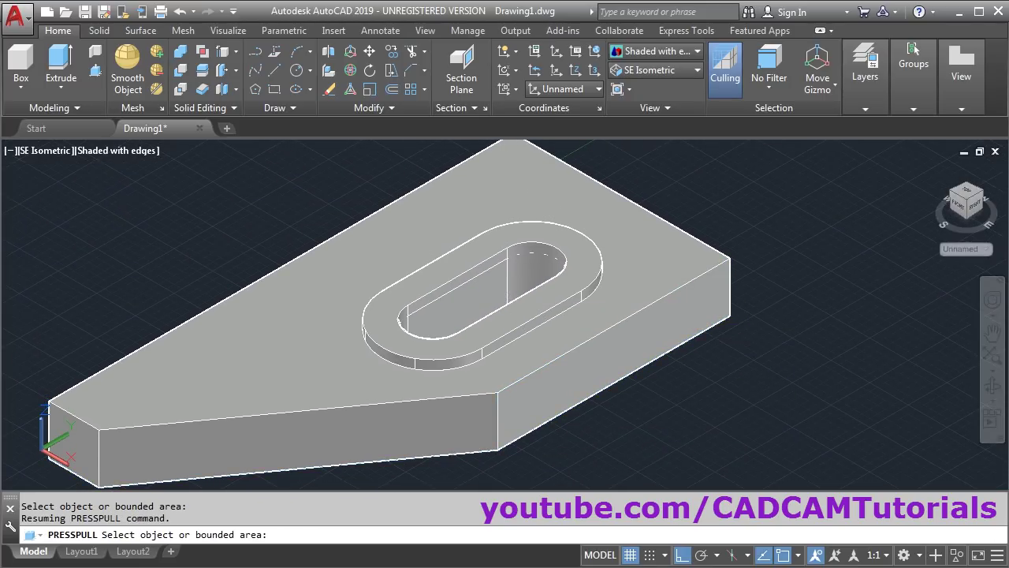
key("Escape")
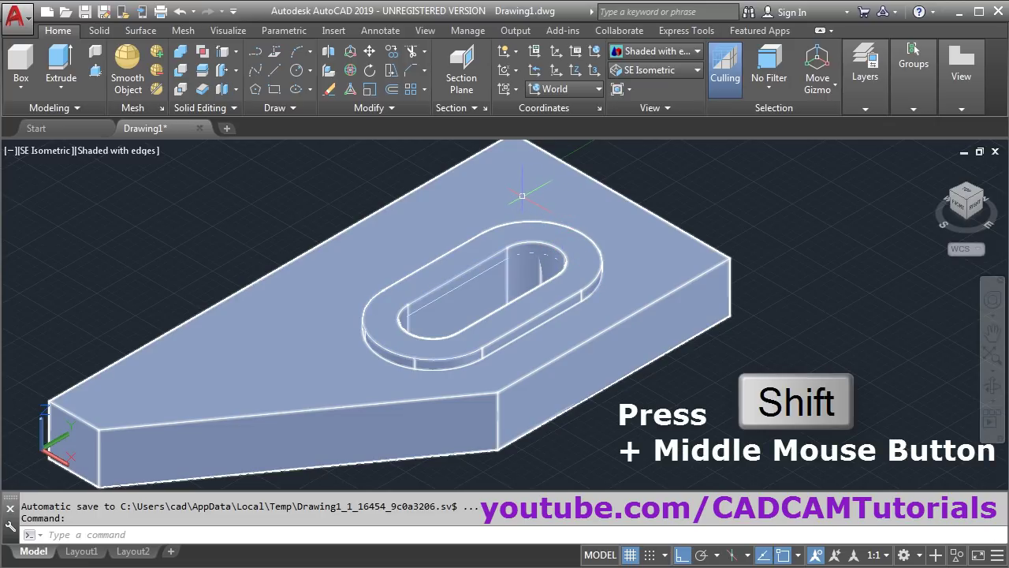
mouse_move(522, 193)
middle_mouse_down("shift")
mouse_move(552, 225)
mouse_move(550, 206)
mouse_move(541, 254)
mouse_move(510, 302)
mouse_move(516, 286)
mouse_move(501, 250)
middle_mouse_up("shift")
Step: Erase the leftover sketch geometry inside the slot
scroll(442, 260, "up", 4)
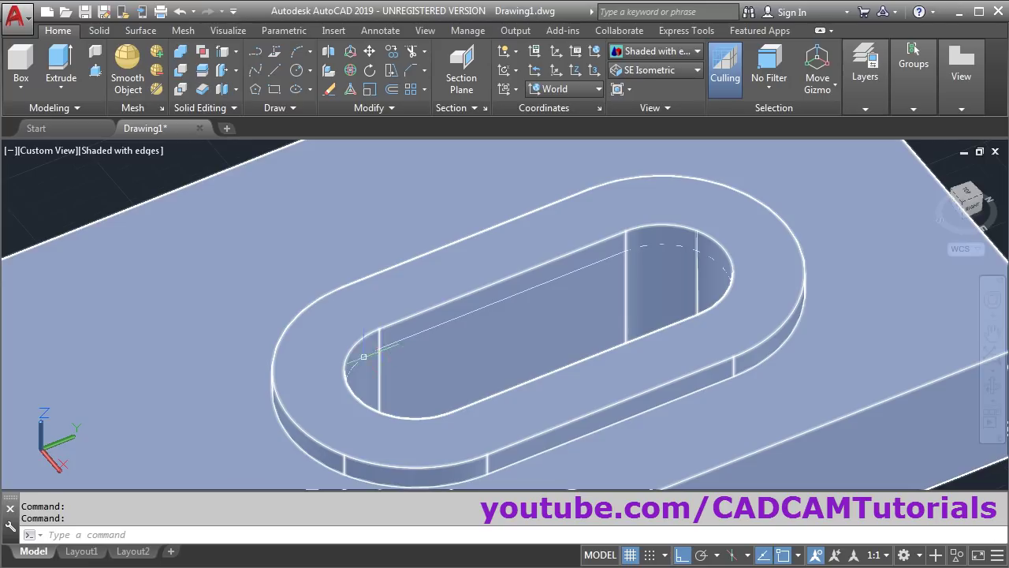
scroll(603, 319, "down", 3)
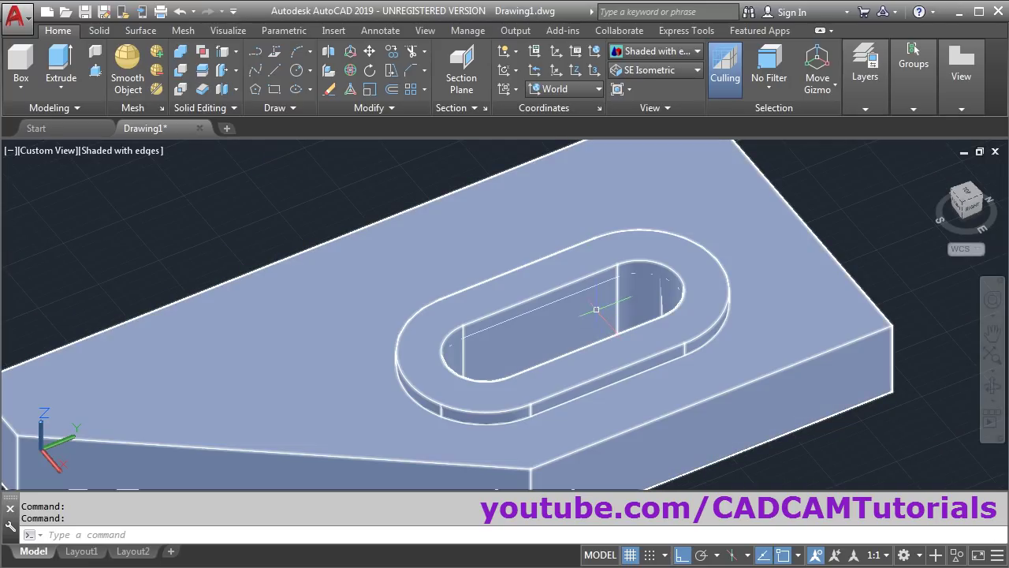
left_click(329, 90)
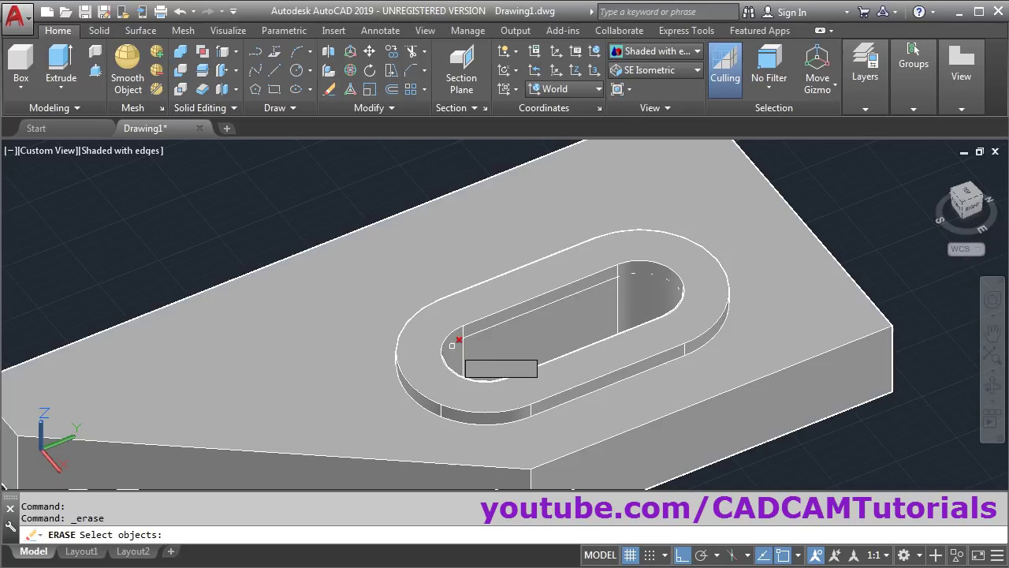
left_click(452, 346)
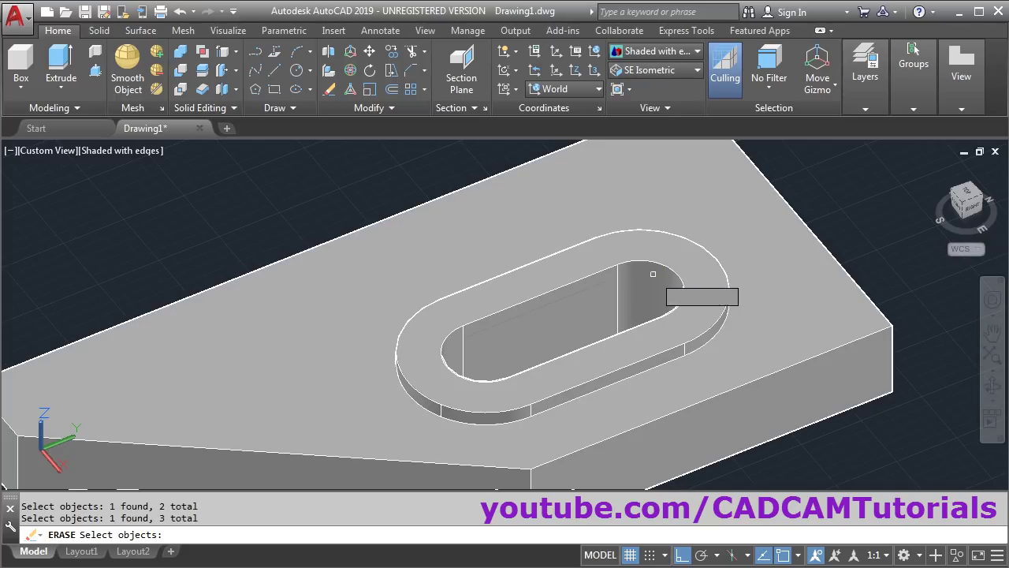
key("Return")
Step: Clear the selection and switch to the SE Isometric preset view
scroll(753, 228, "down", 3)
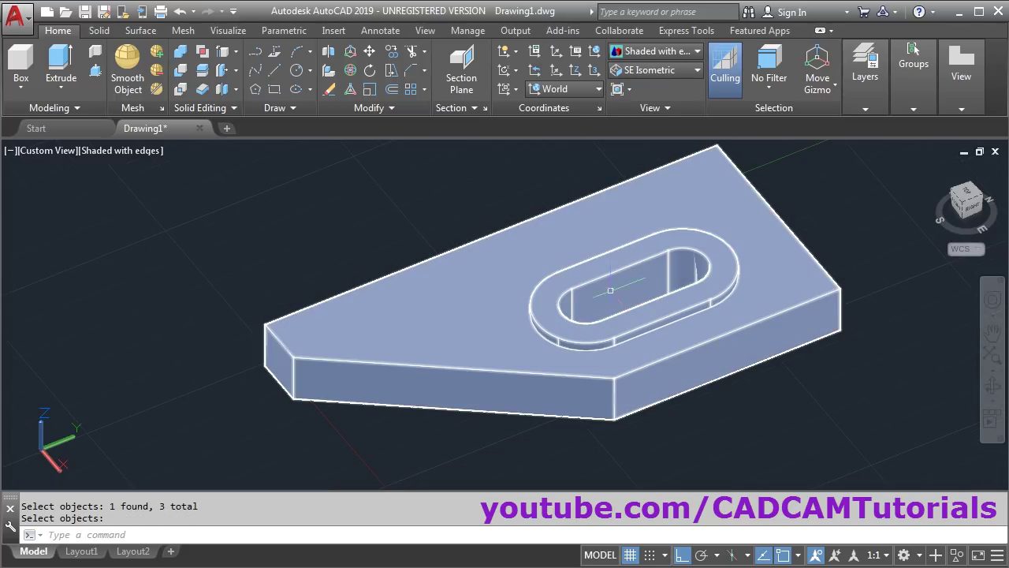
middle_click_drag(611, 291, 621, 293)
key("Return")
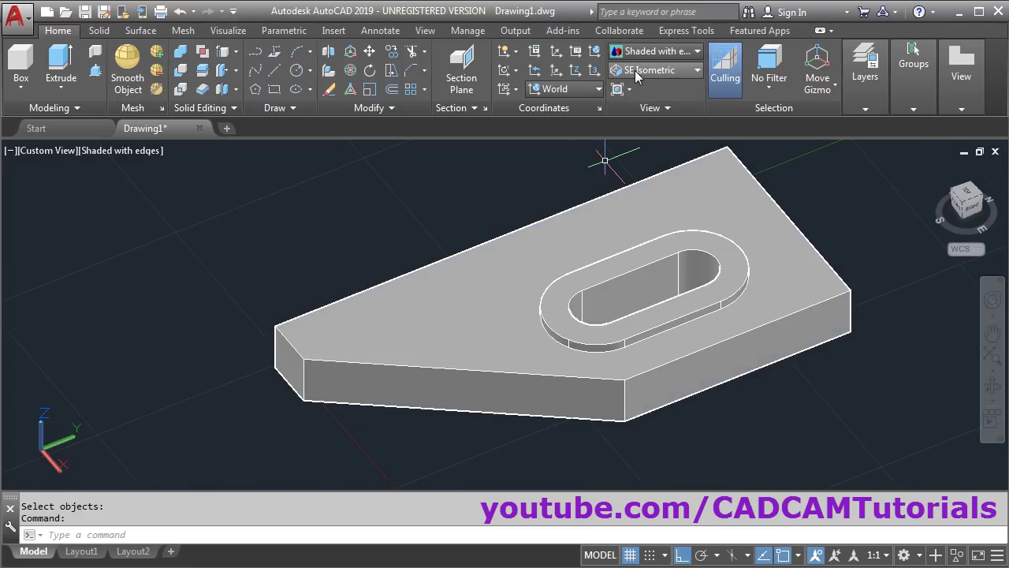
left_click(636, 73)
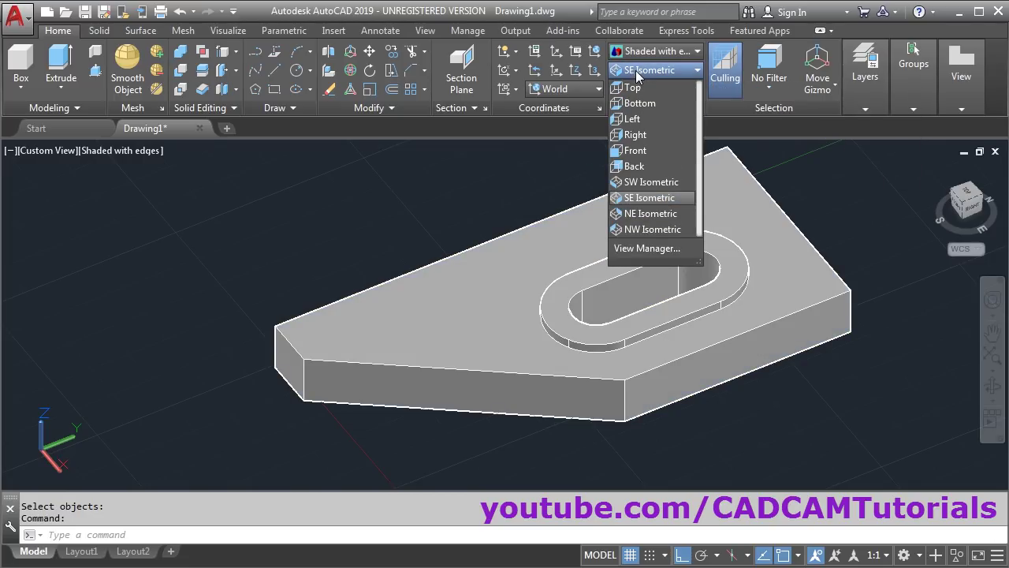
left_click(642, 201)
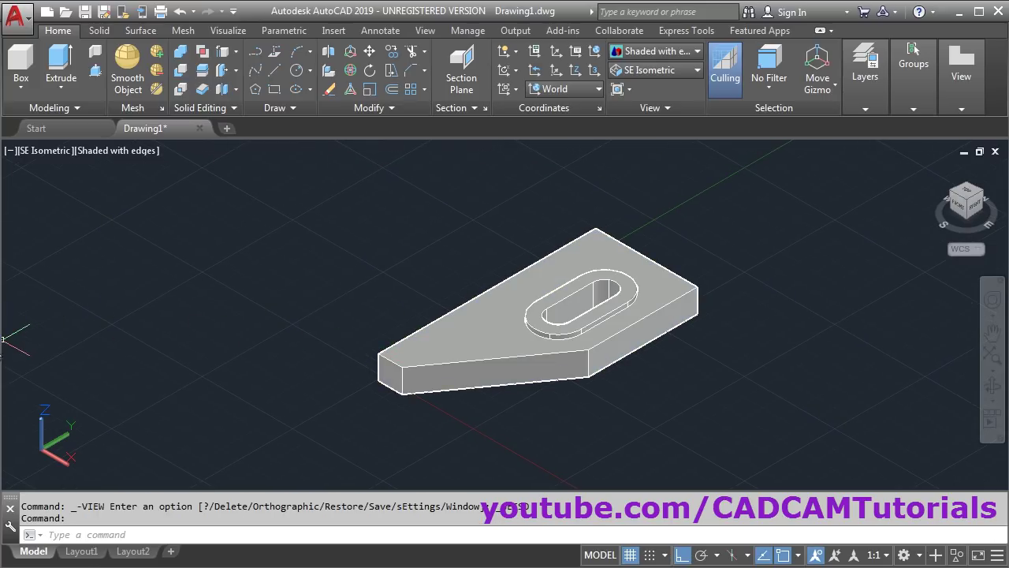
key("alt+Tab")
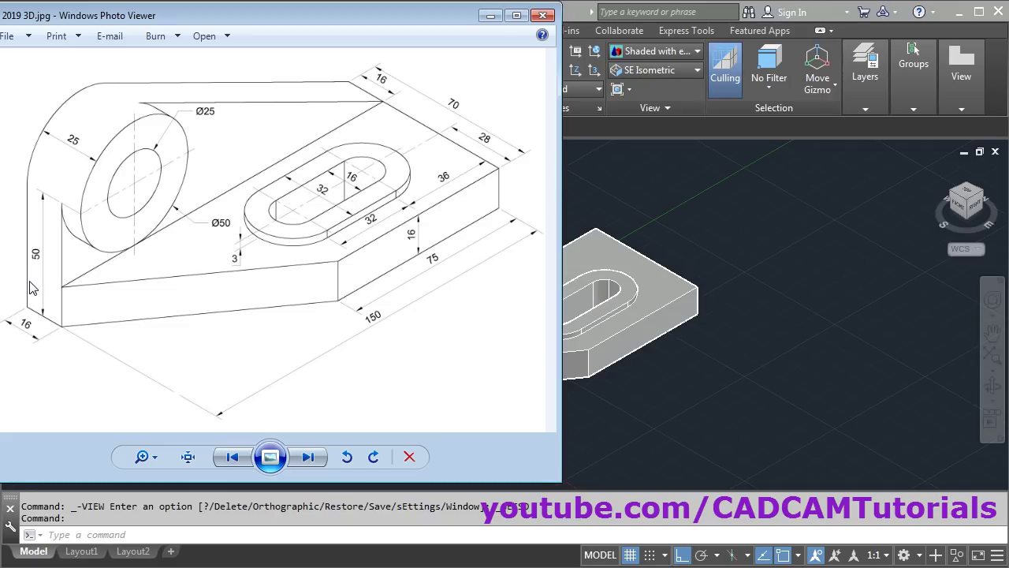
left_click(721, 224)
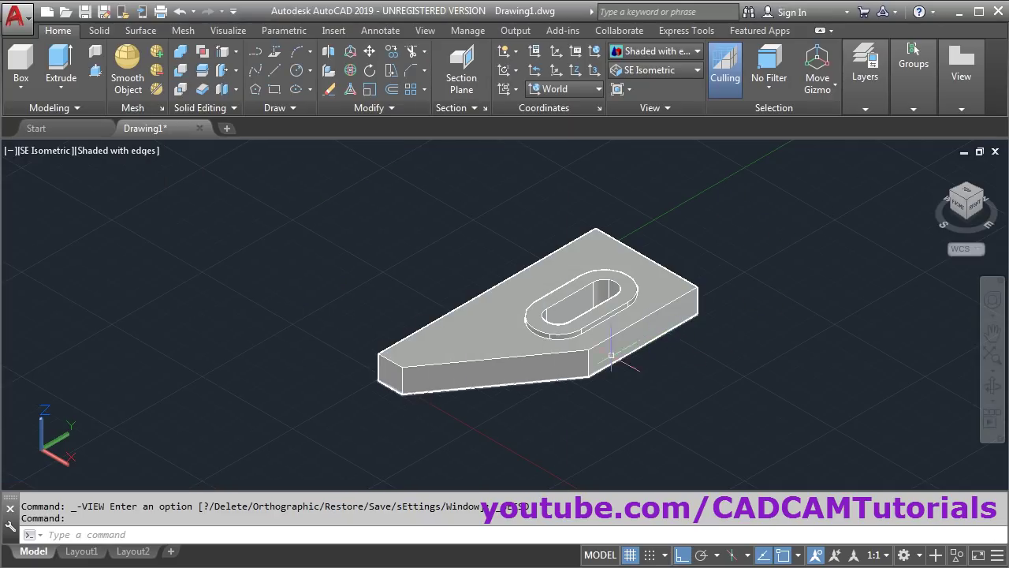
Step: Set the UCS to the Right preset and bring up the reference drawing
left_click(575, 86)
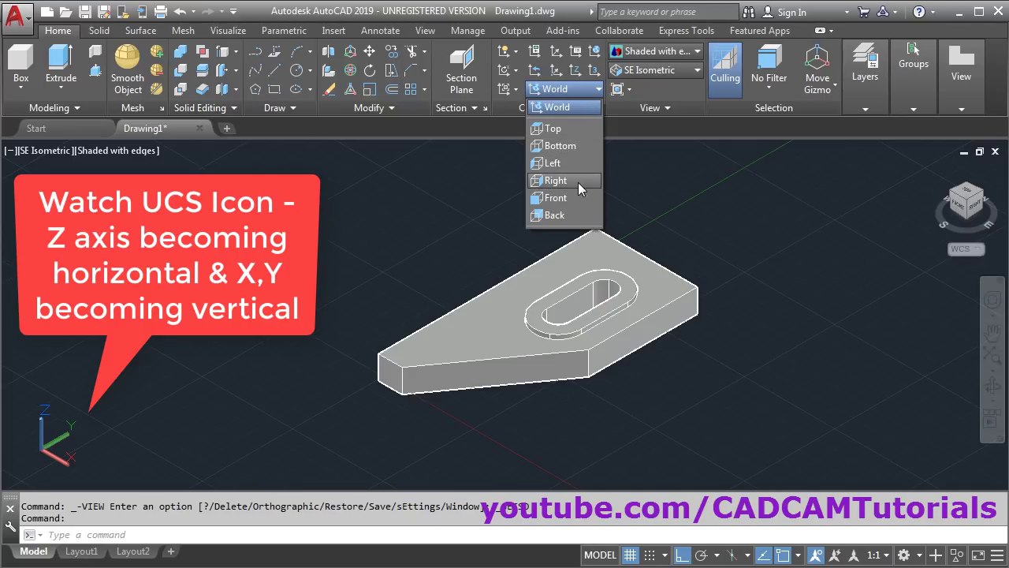
left_click(578, 182)
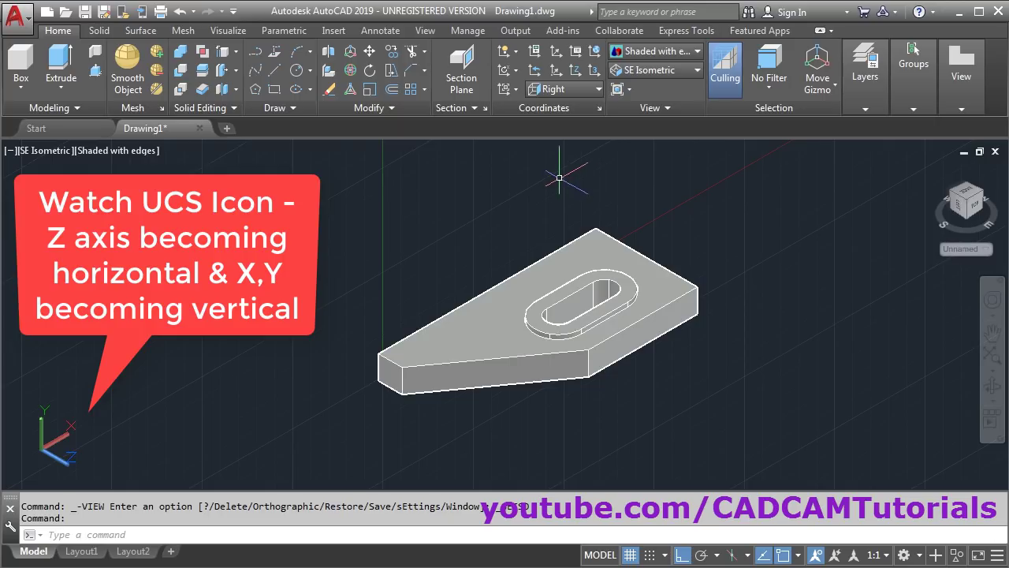
middle_click_drag(355, 210, 541, 280)
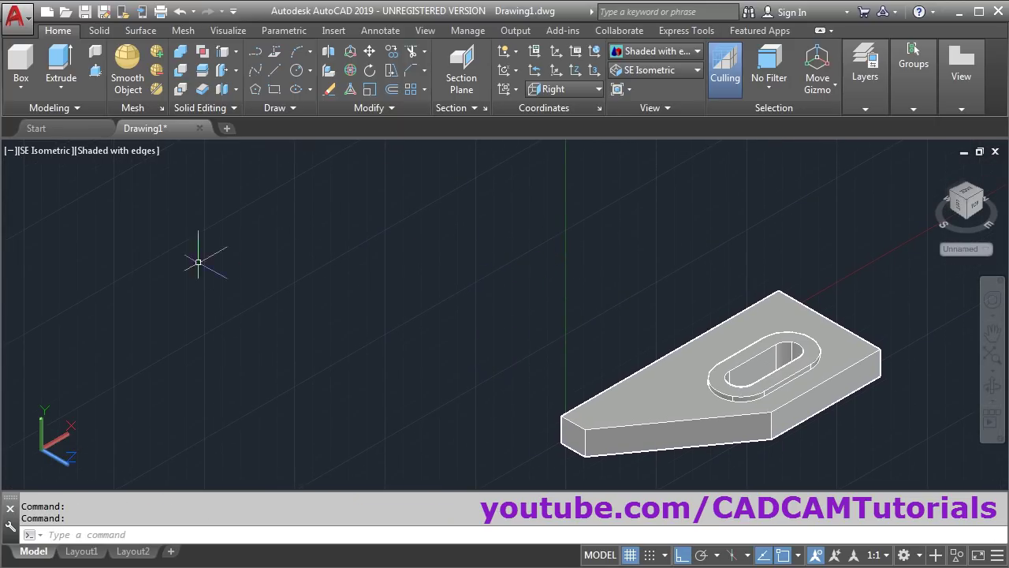
key("alt+Tab")
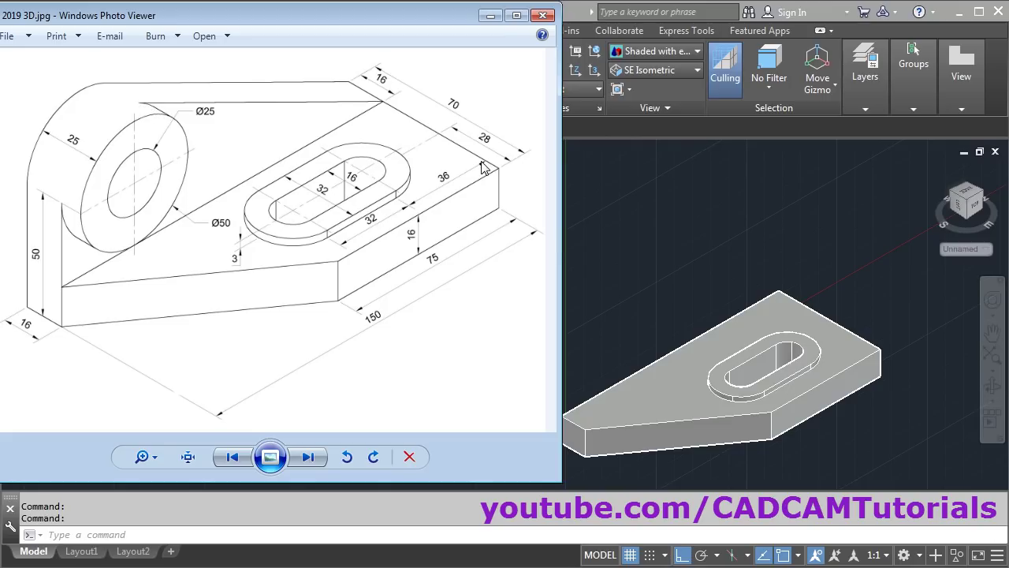
Step: Start a polyline in the right plane with 25 and 34-unit segments
left_click(615, 223)
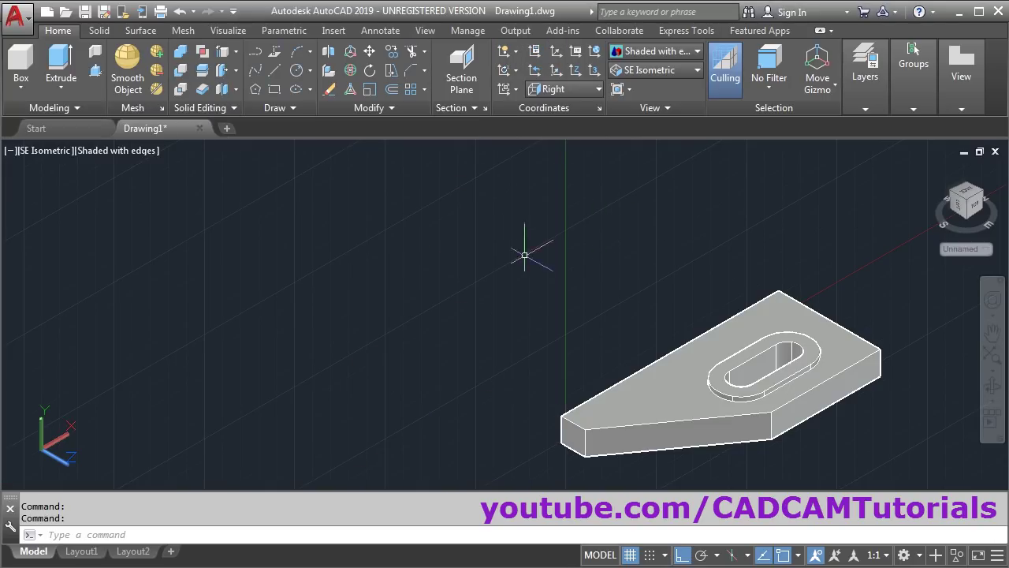
left_click(257, 55)
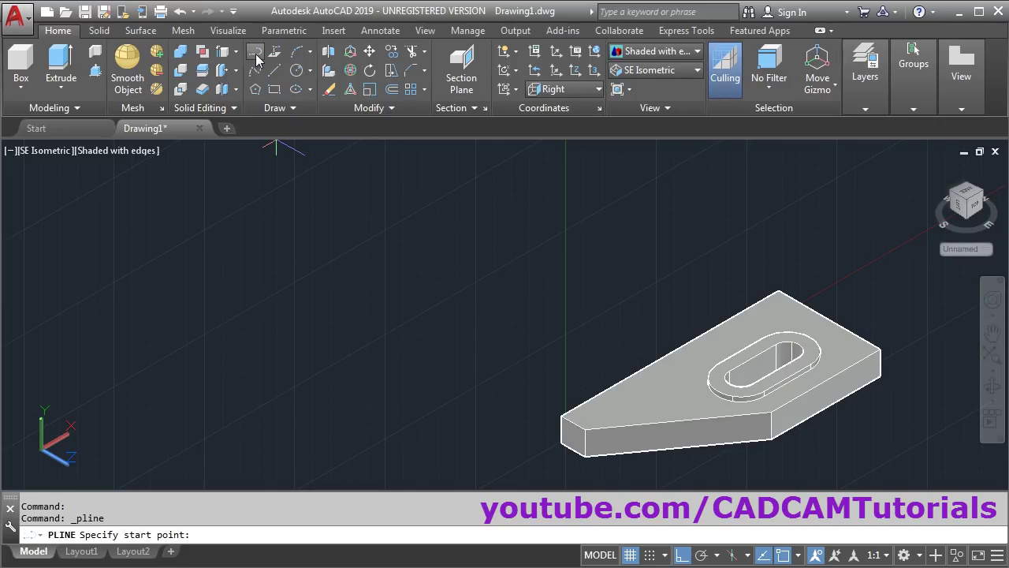
left_click(348, 272)
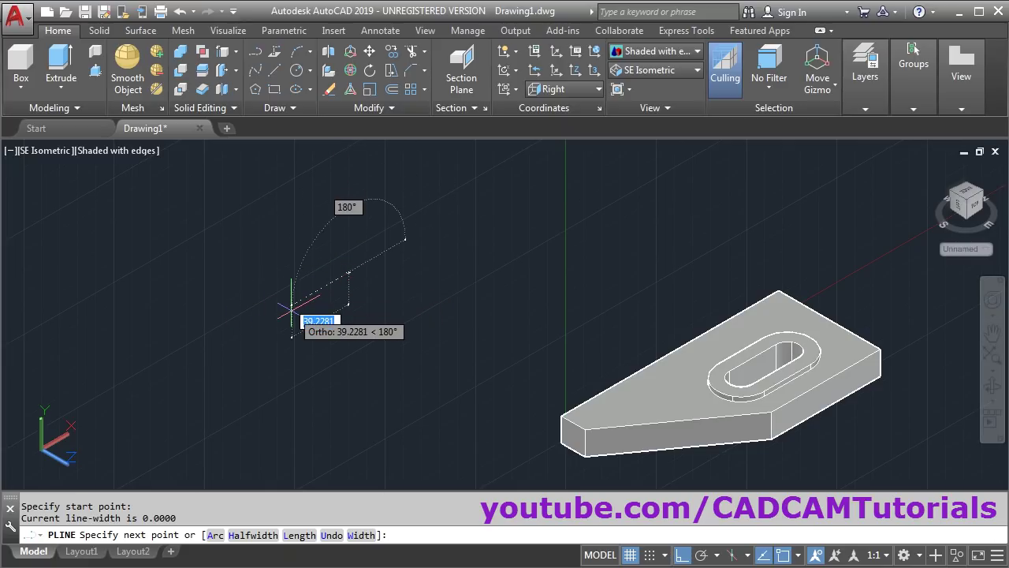
type("25")
key("Return")
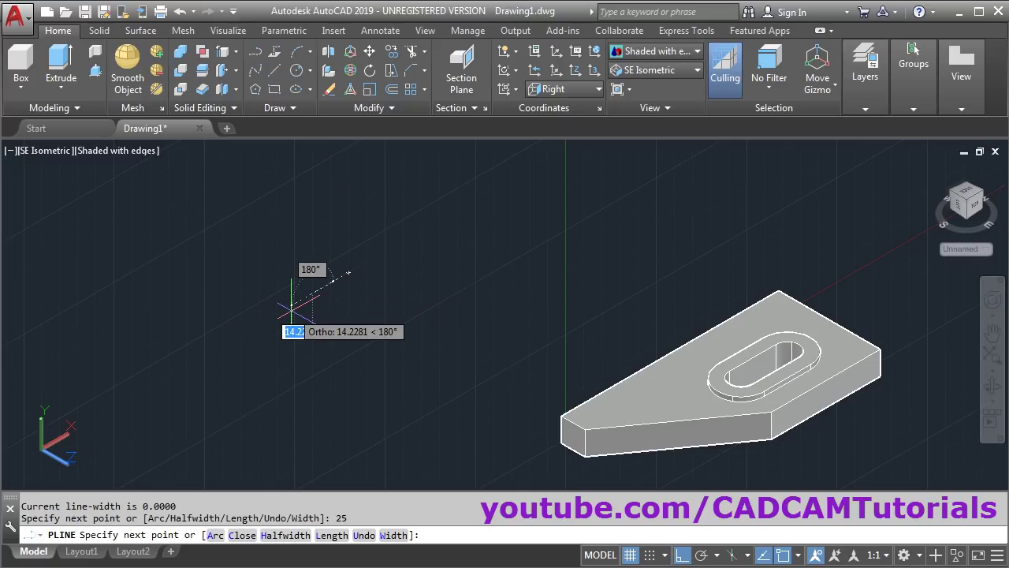
scroll(305, 353, "up", 2)
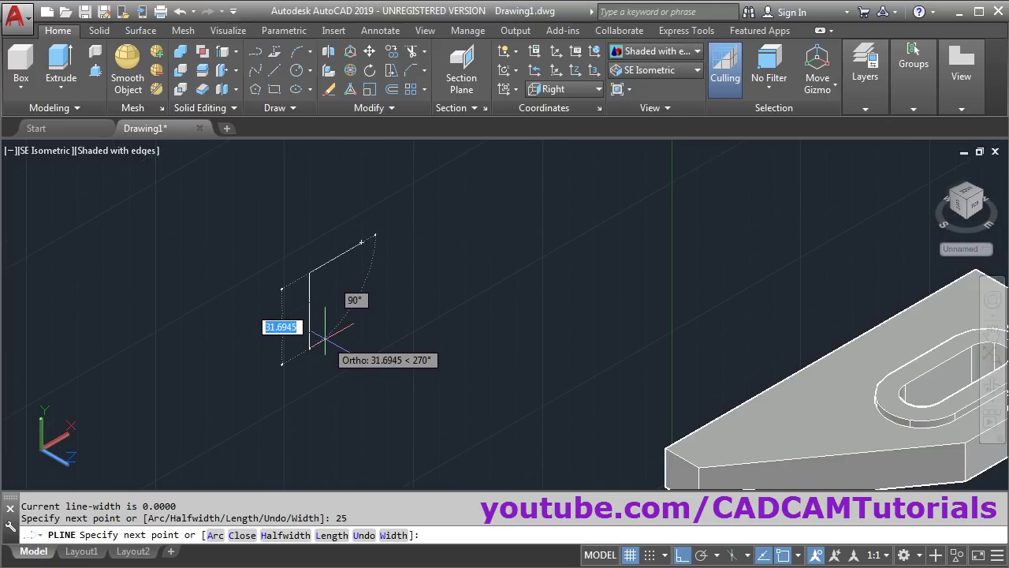
type("34")
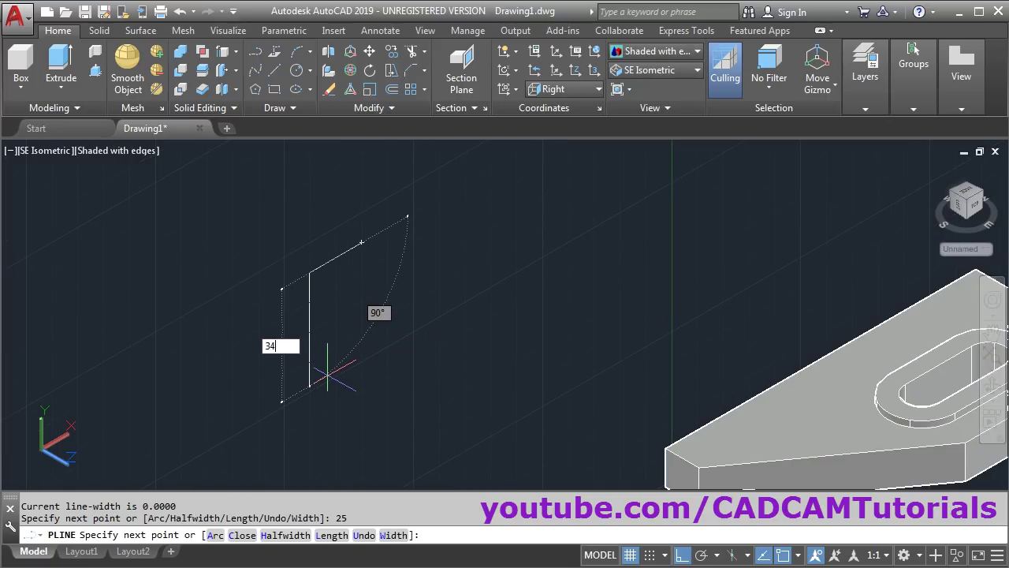
key("Return")
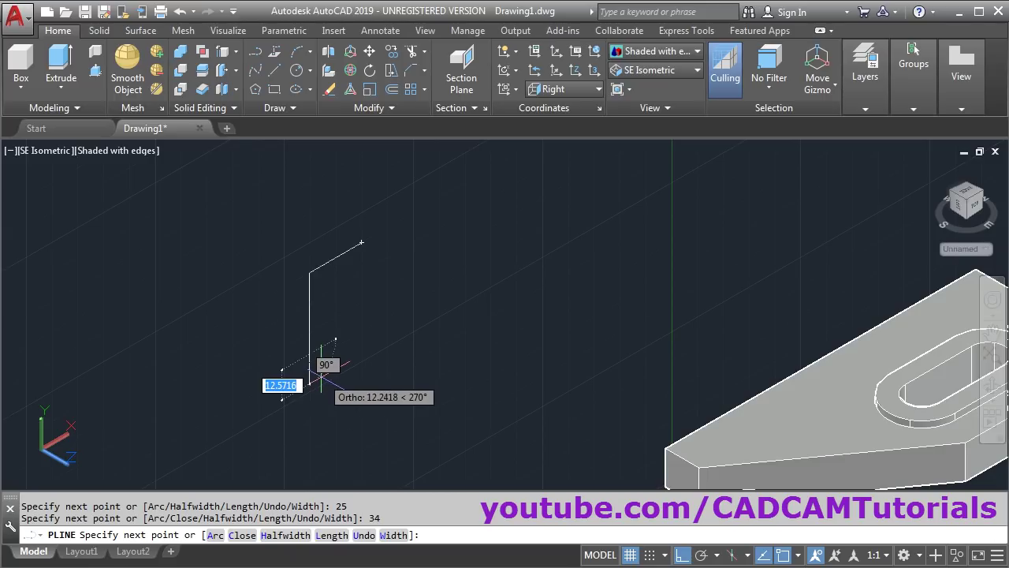
Step: Add a 150-unit segment and end the polyline open
scroll(318, 369, "down", 2)
middle_click_drag(511, 326, 420, 355)
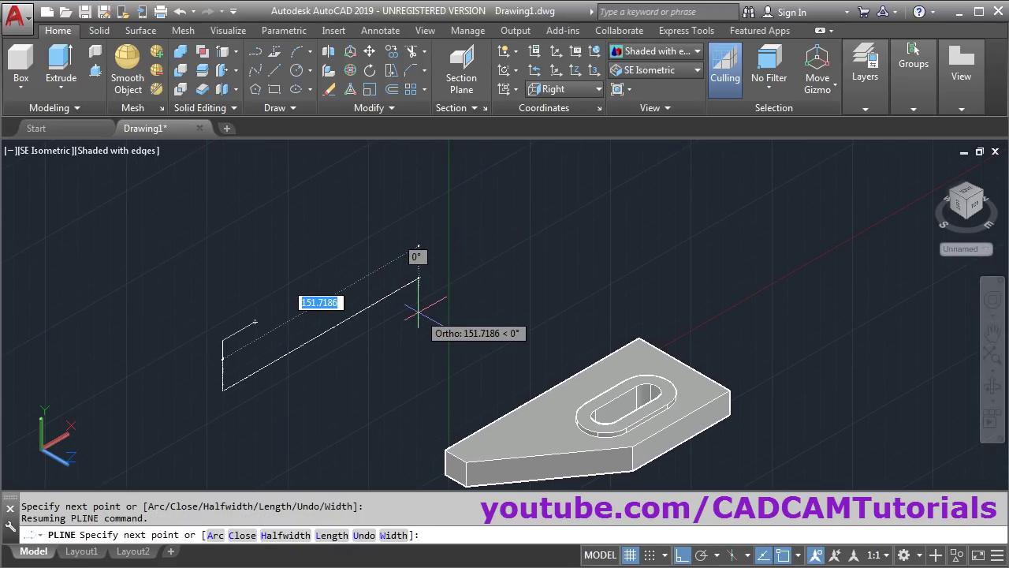
type("150")
key("Return")
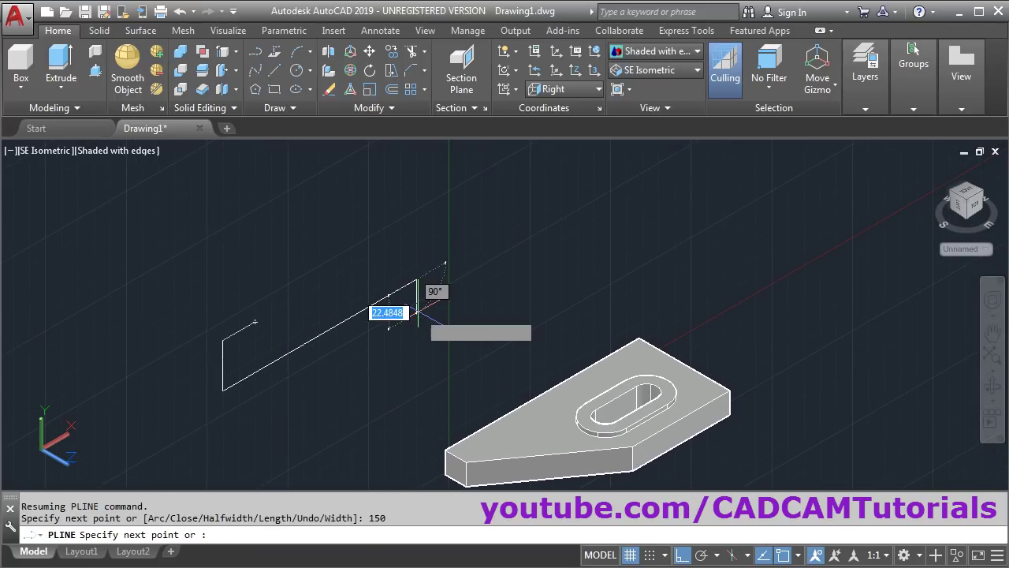
key("Return")
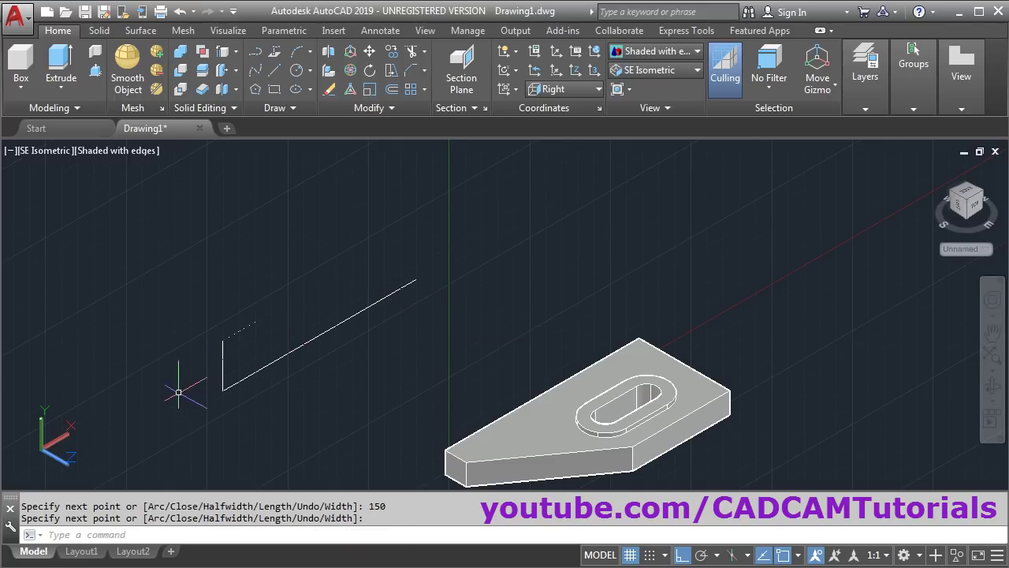
scroll(176, 384, "up", 2)
mouse_move(367, 266)
middle_mouse_down()
mouse_move(412, 300)
mouse_move(379, 280)
middle_mouse_up()
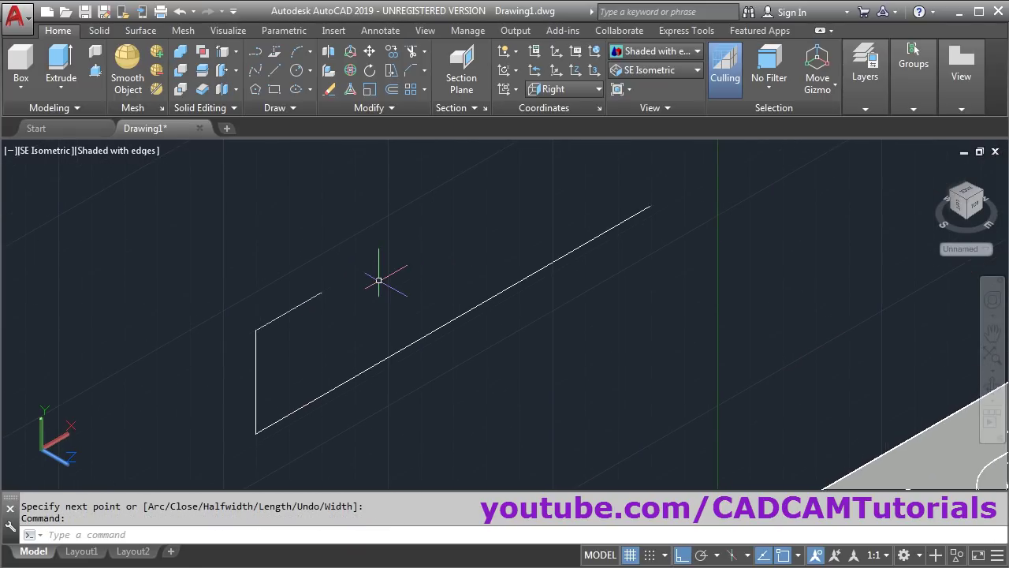
Step: Draw a radius-25 circle centred on the outline's top corner
left_click(298, 72)
left_click(321, 294)
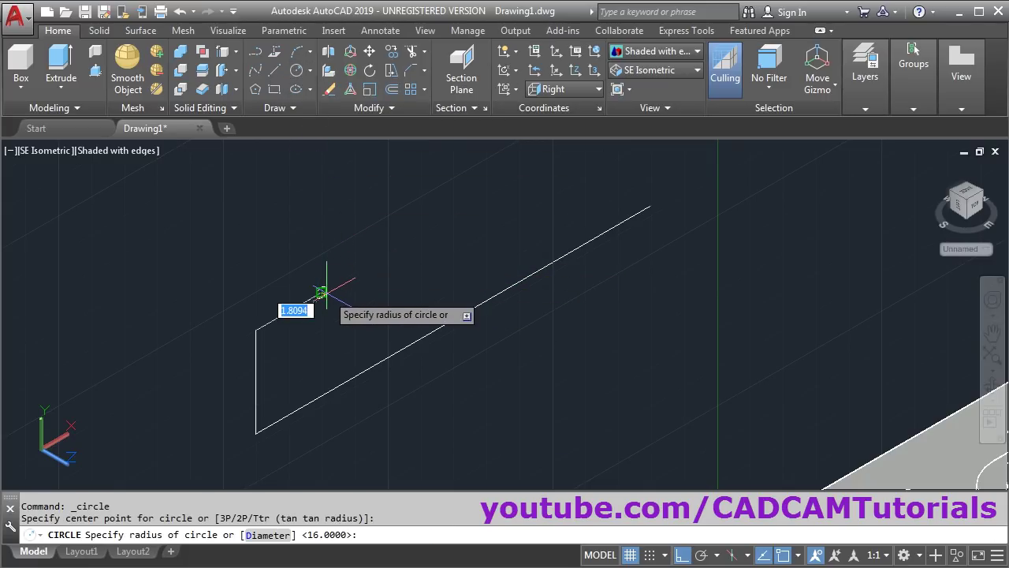
left_click(255, 330)
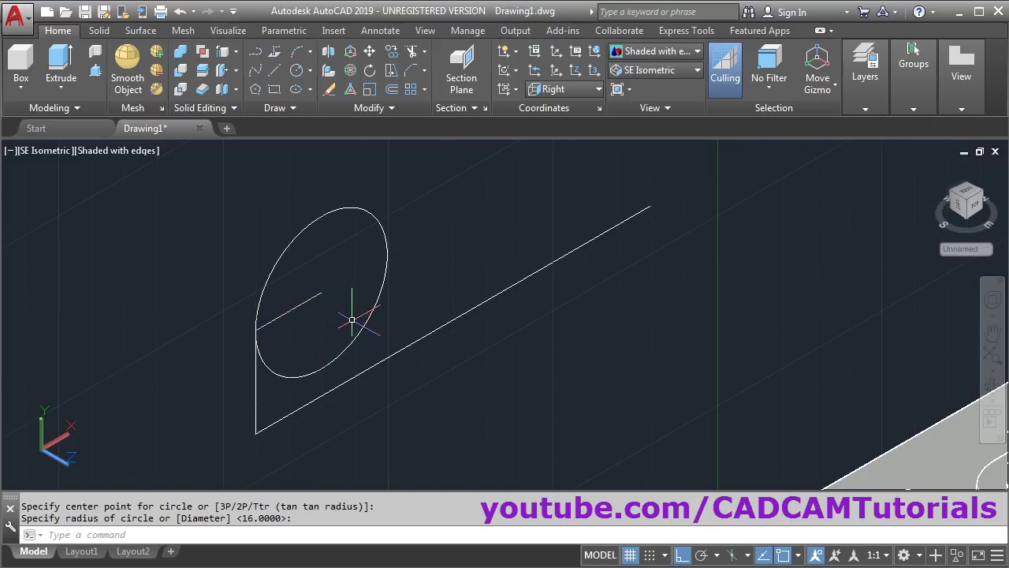
scroll(303, 337, "down", 2)
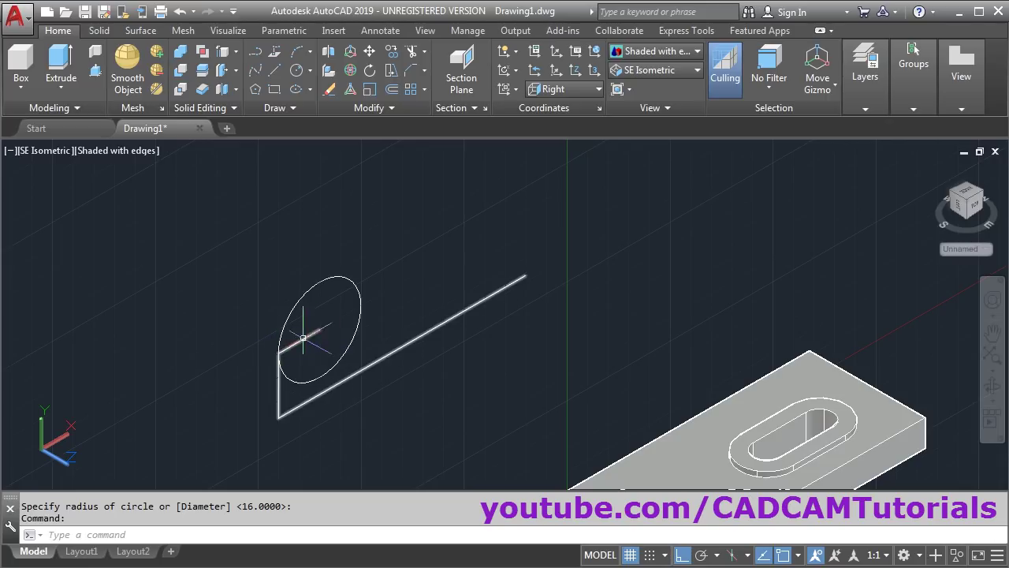
scroll(421, 304, "up", 2)
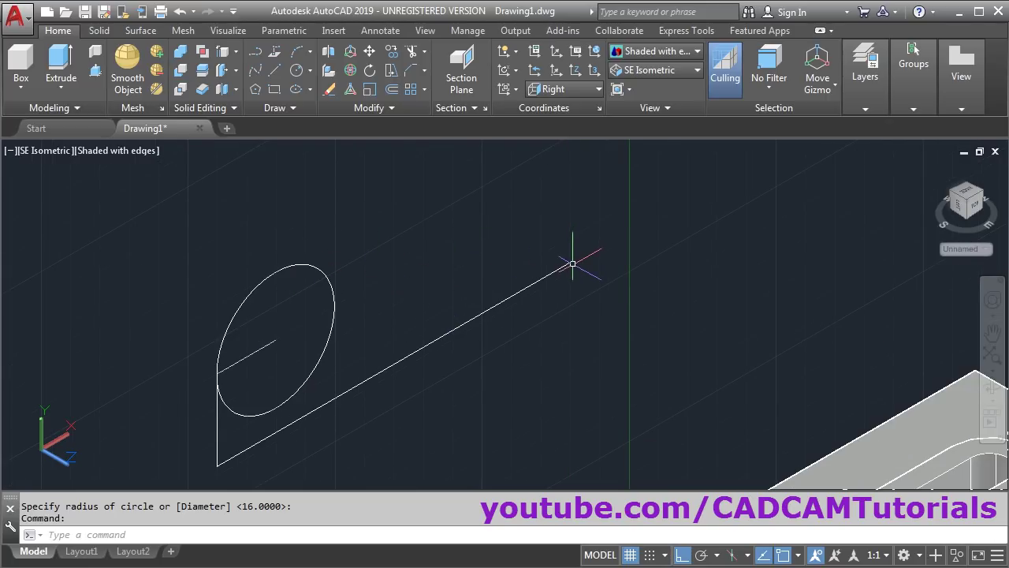
Step: Draw a line from the long segment's far end tangent to the new circle
left_click(278, 72)
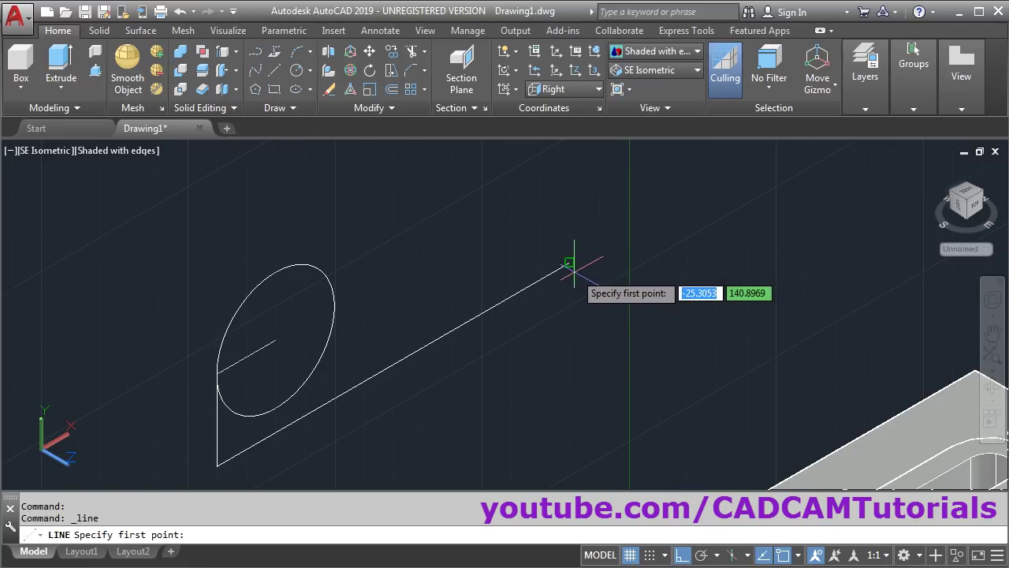
left_click(569, 261)
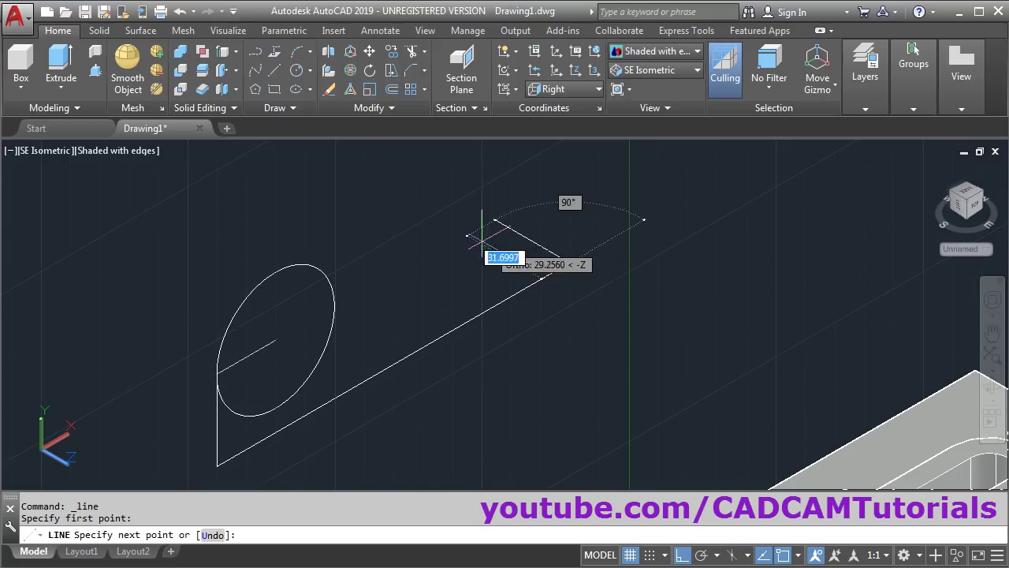
key("shift")
right_click(309, 284, "shift")
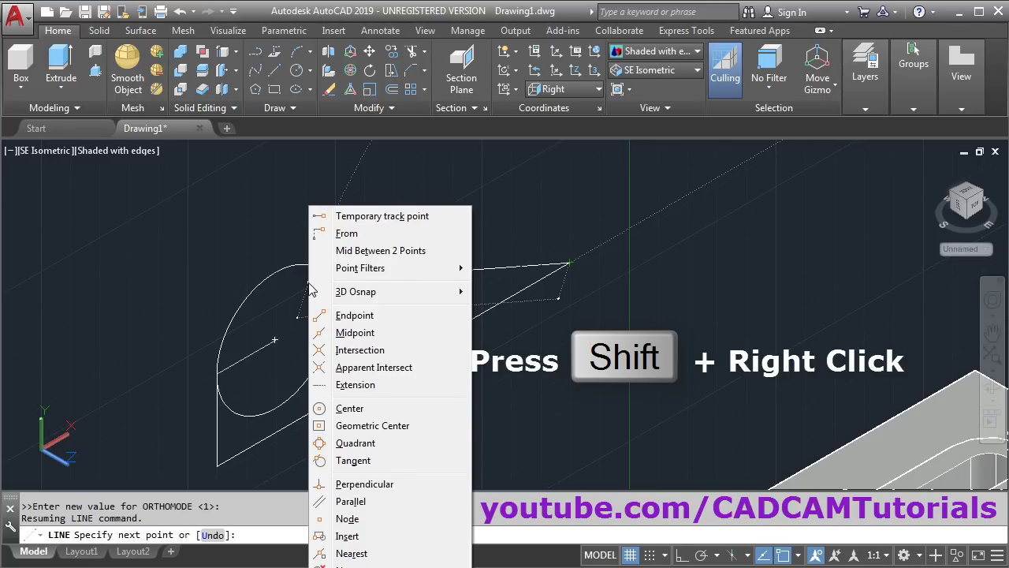
left_click(354, 460)
left_click(333, 304)
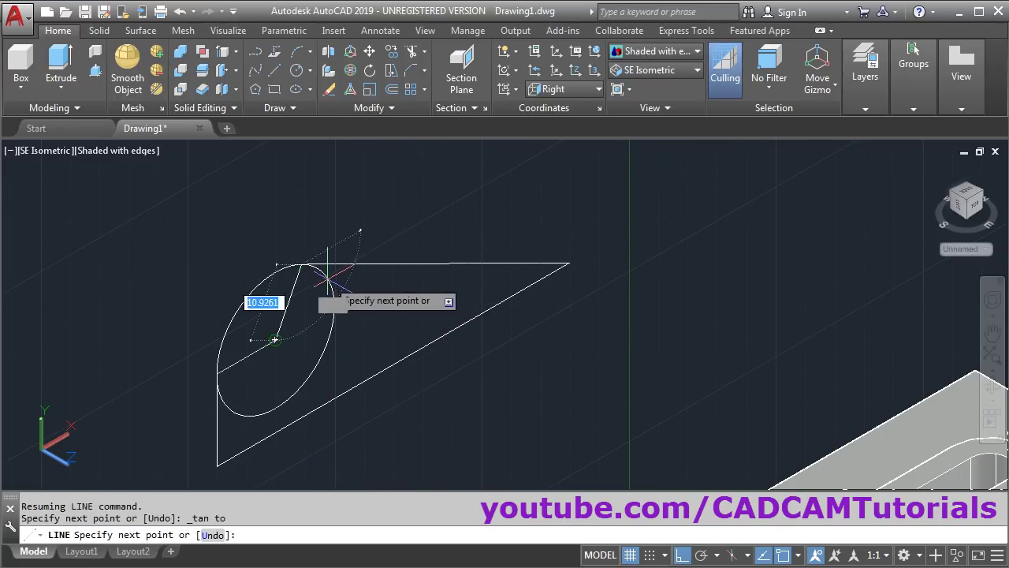
key("F8")
key("Return")
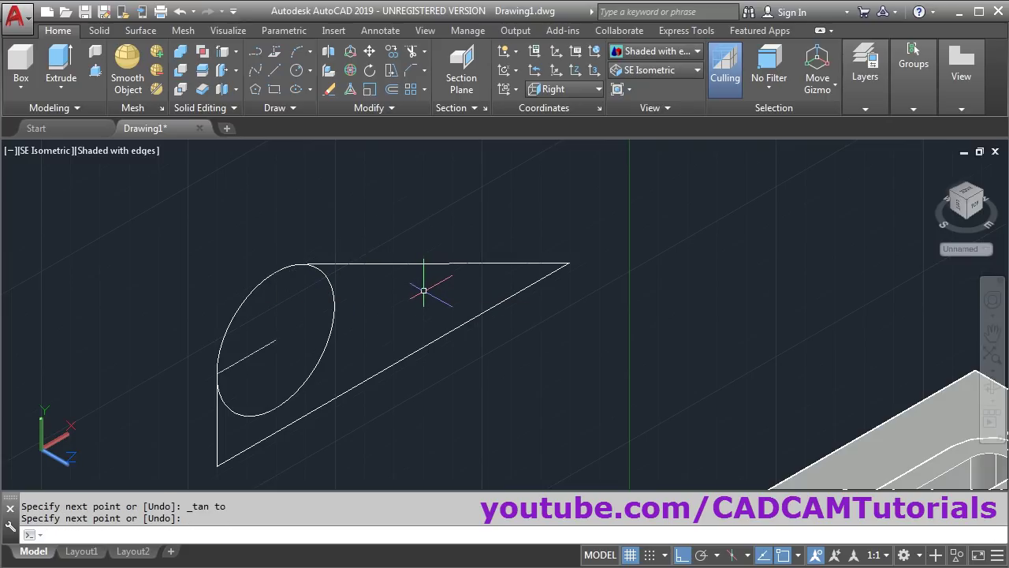
middle_click_drag(439, 293, 463, 249)
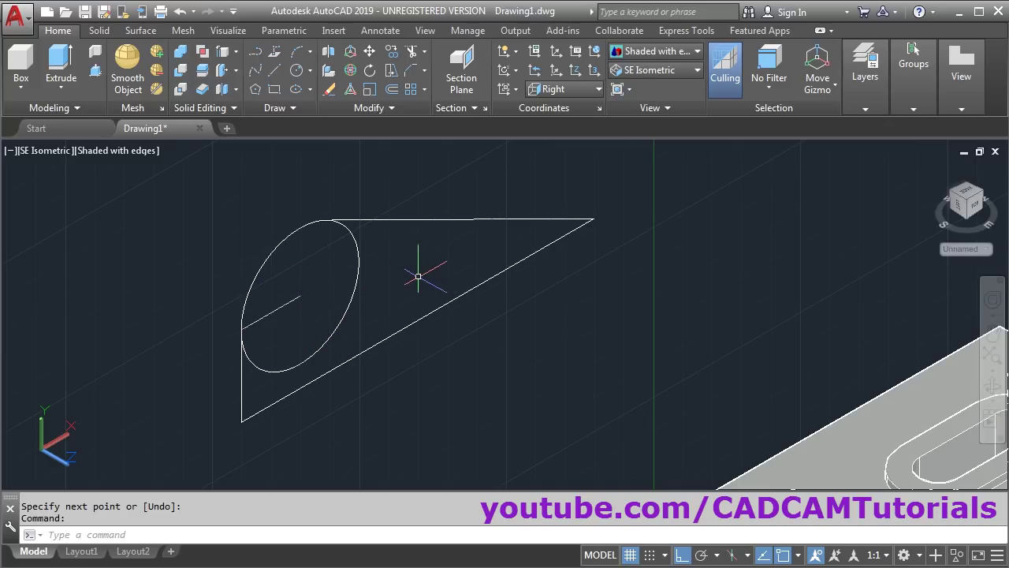
Step: Trim the inner line and lower-right arc, using the top line, polyline and ellipse as cutting edges
type("tr")
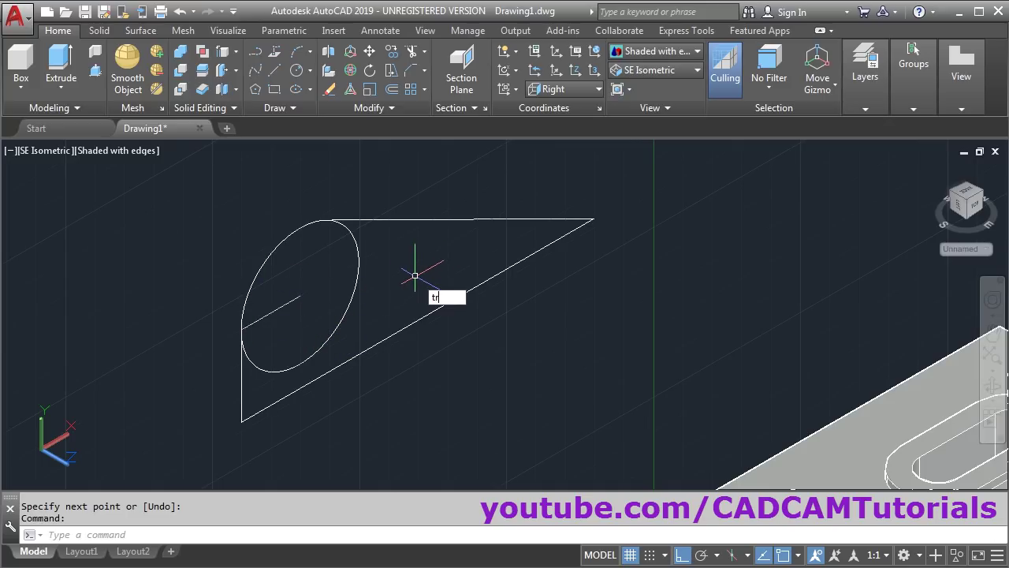
key("Return")
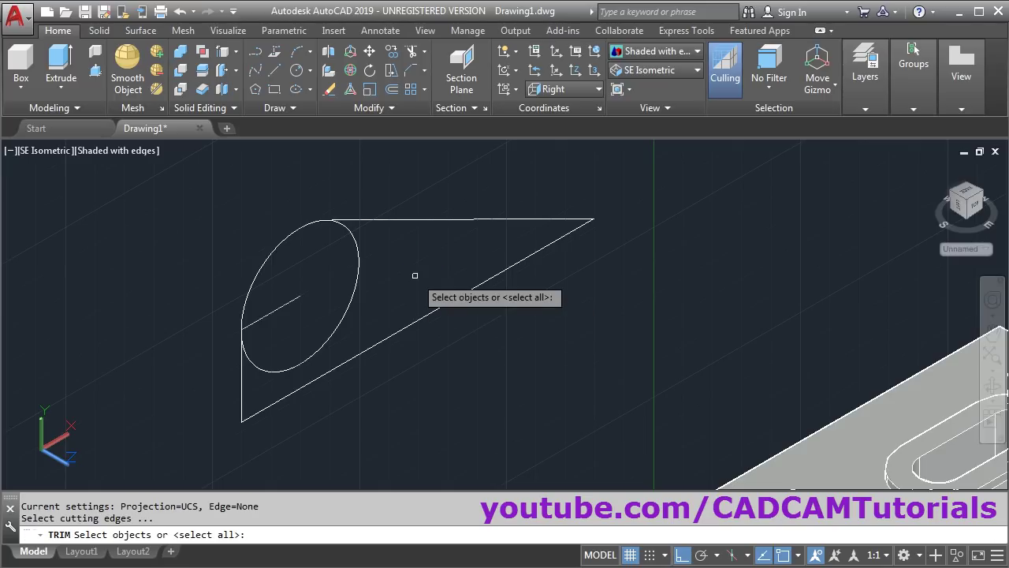
left_click(380, 219)
left_click(242, 384)
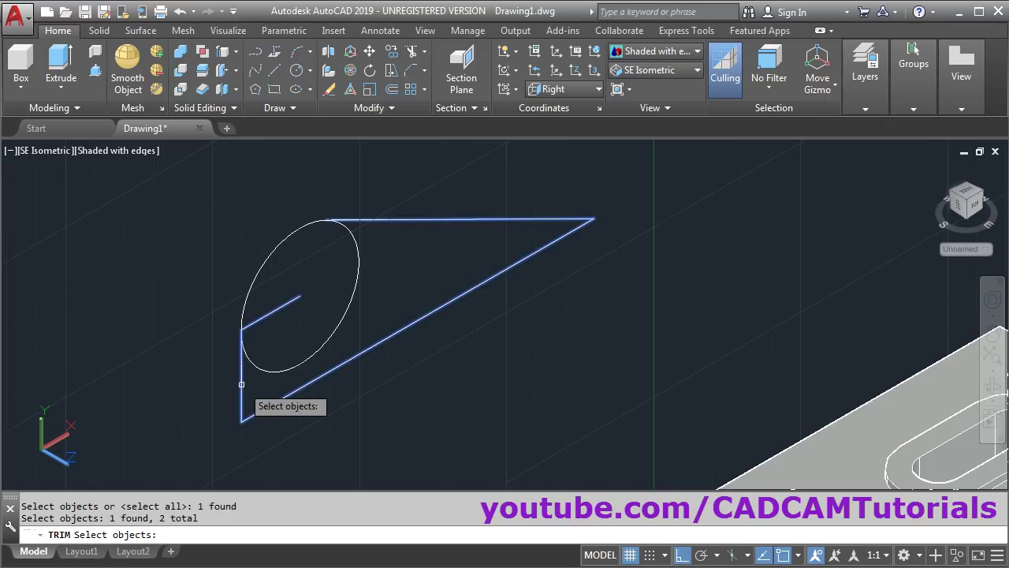
left_click(264, 368)
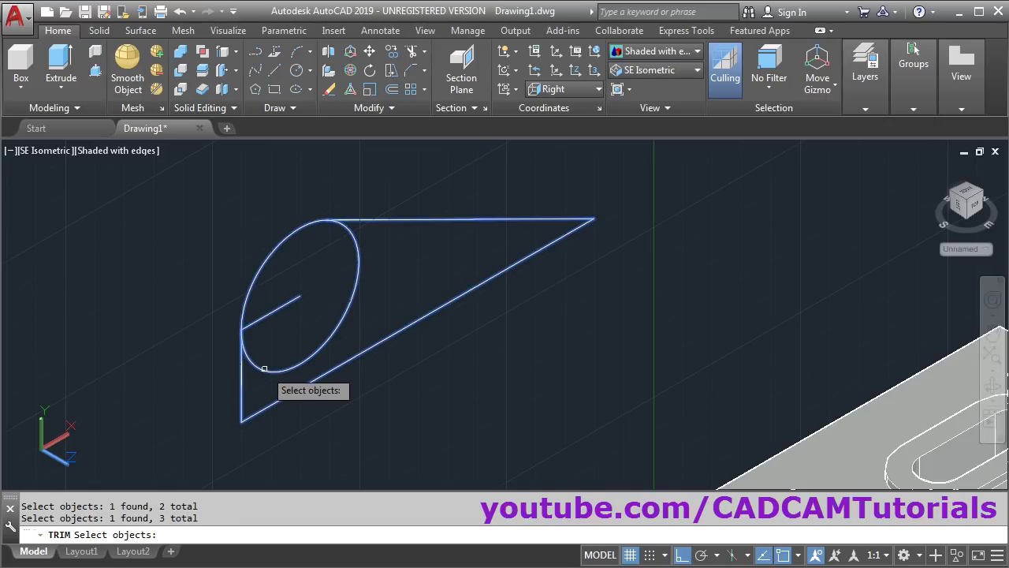
key("Return")
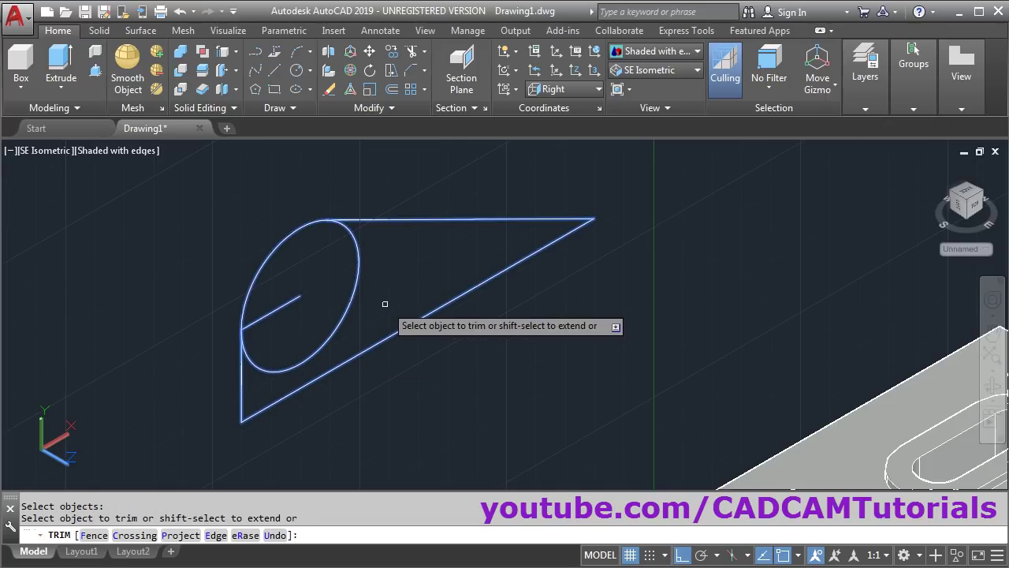
left_click(284, 306)
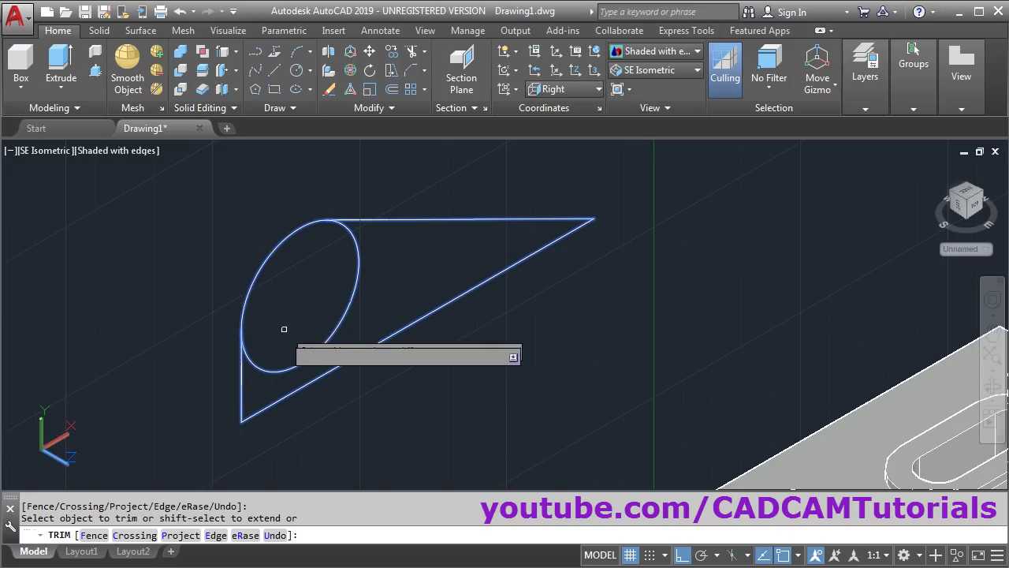
left_click(276, 372)
key("Return")
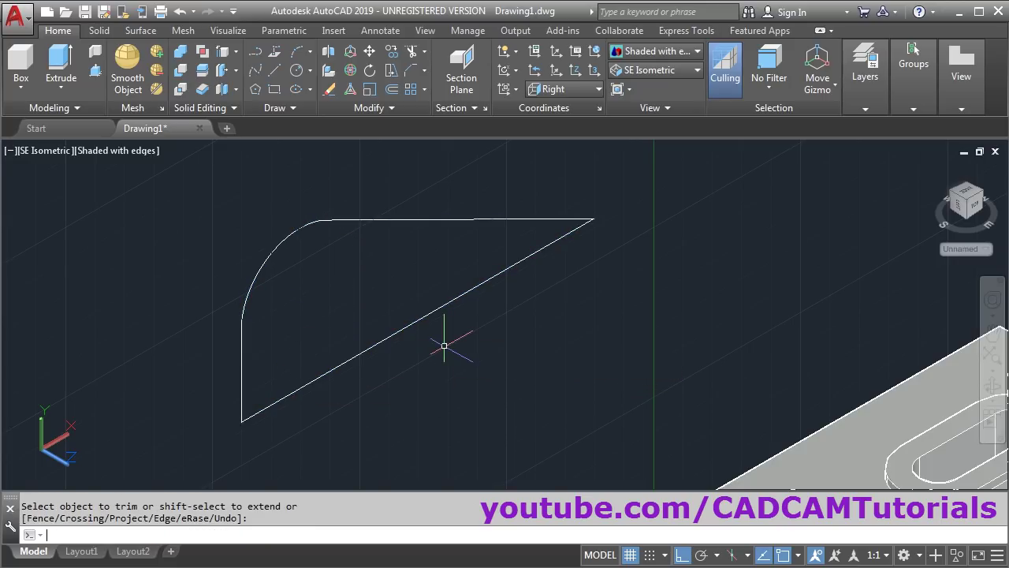
scroll(419, 340, "down", 2)
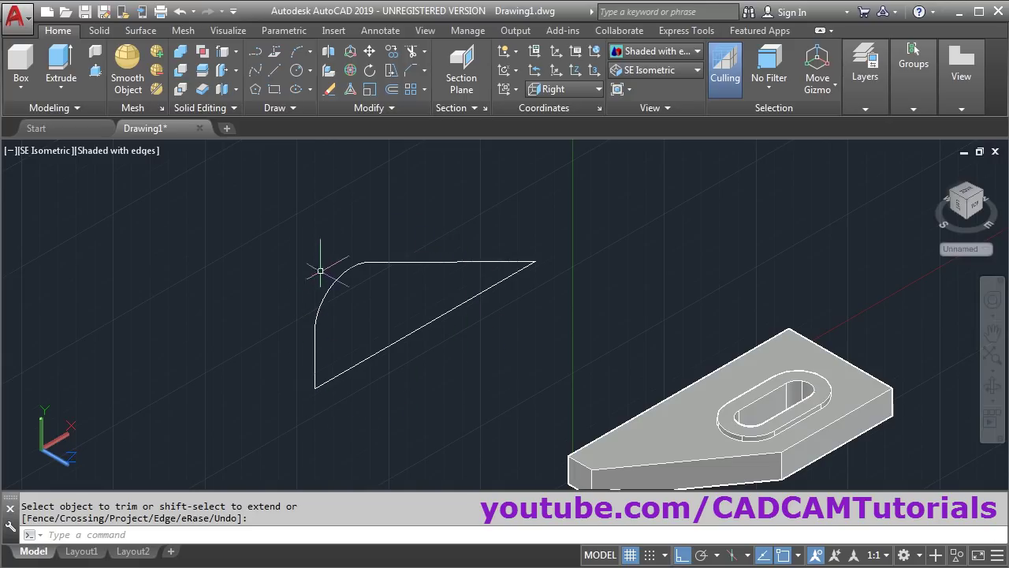
Step: Press-pull the rounded support profile 16 units into a solid upright
left_click(96, 71)
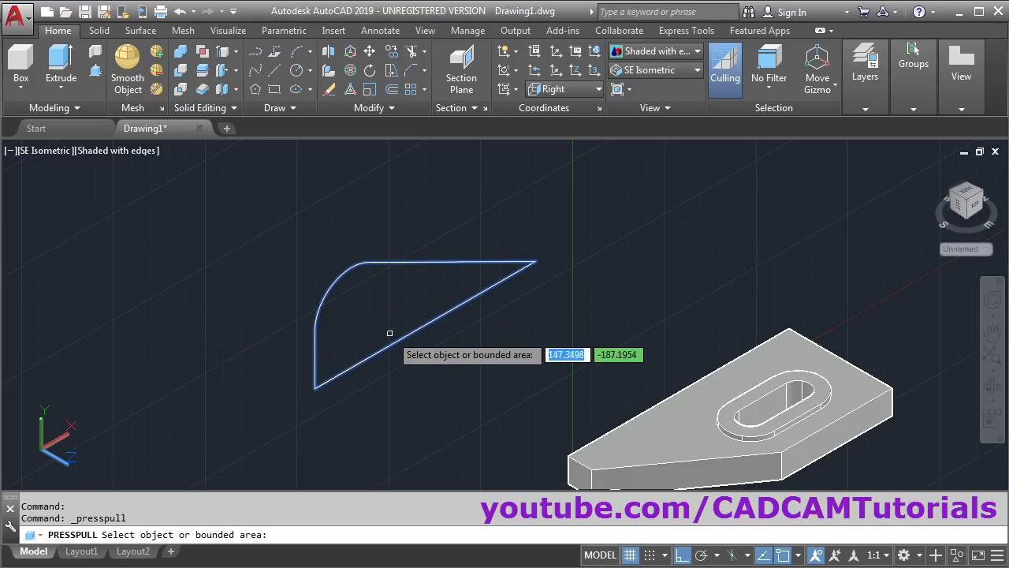
left_click(388, 305)
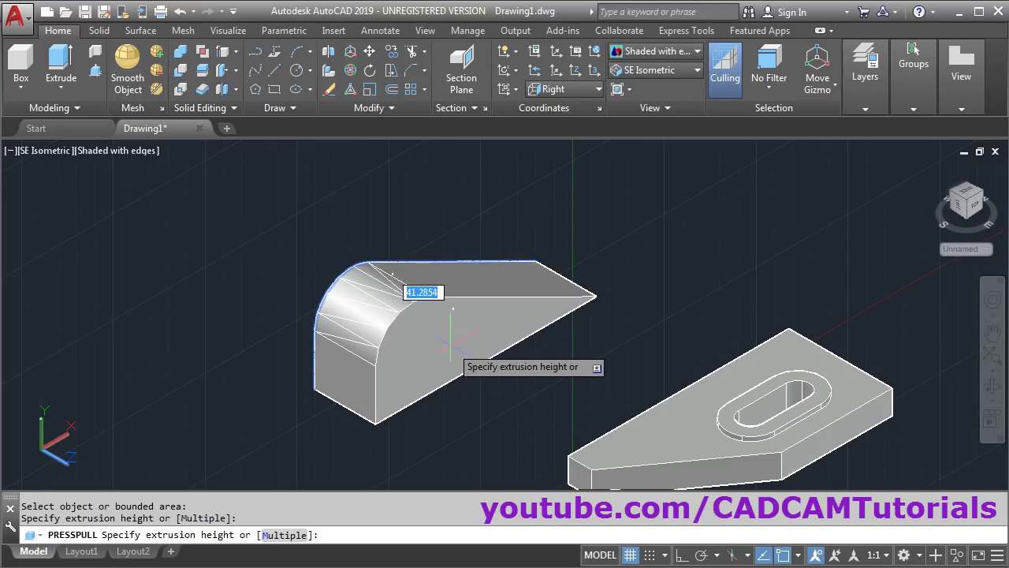
type("1")
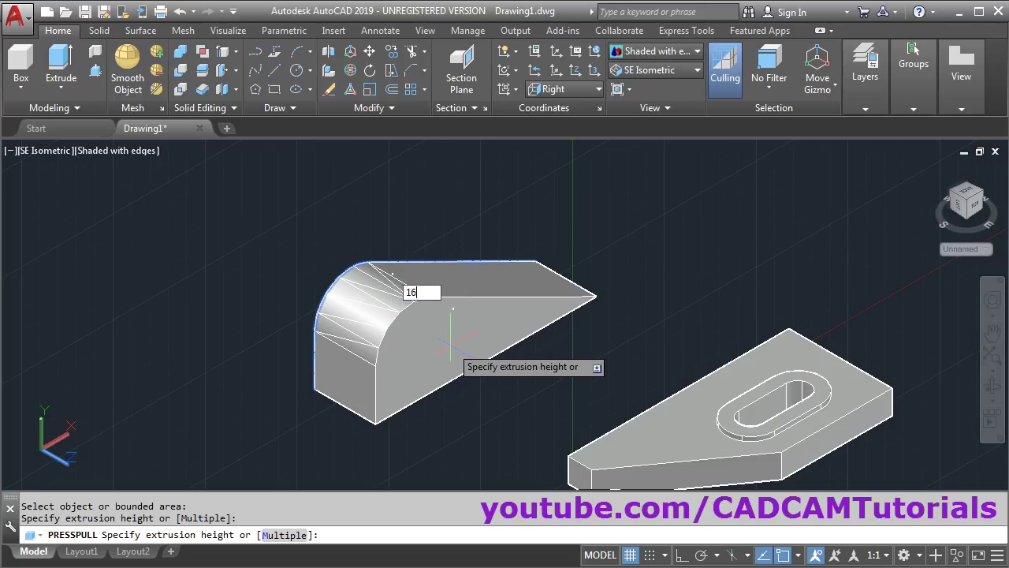
type("6")
key("Return")
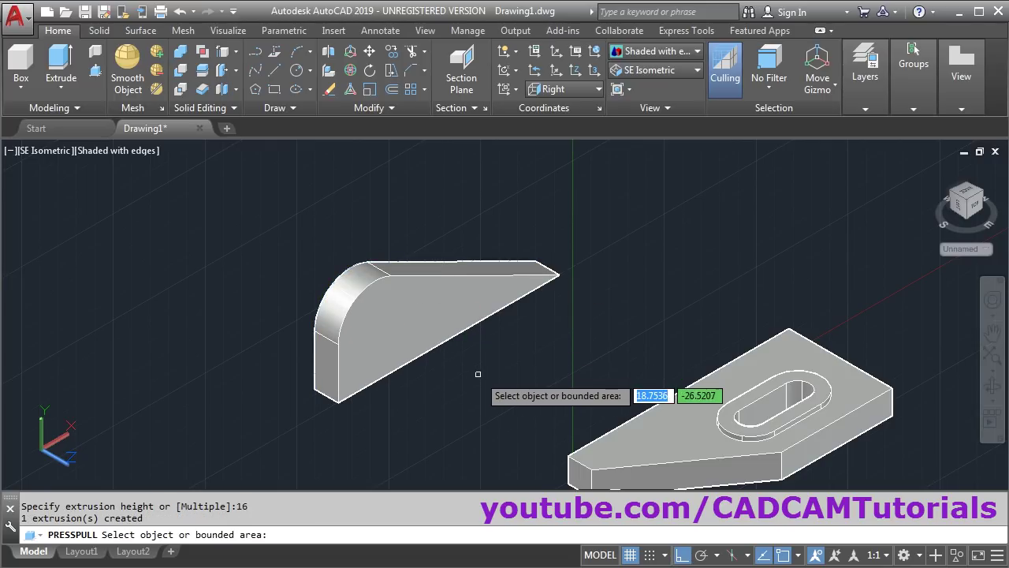
key("Return")
scroll(415, 359, "up", 3)
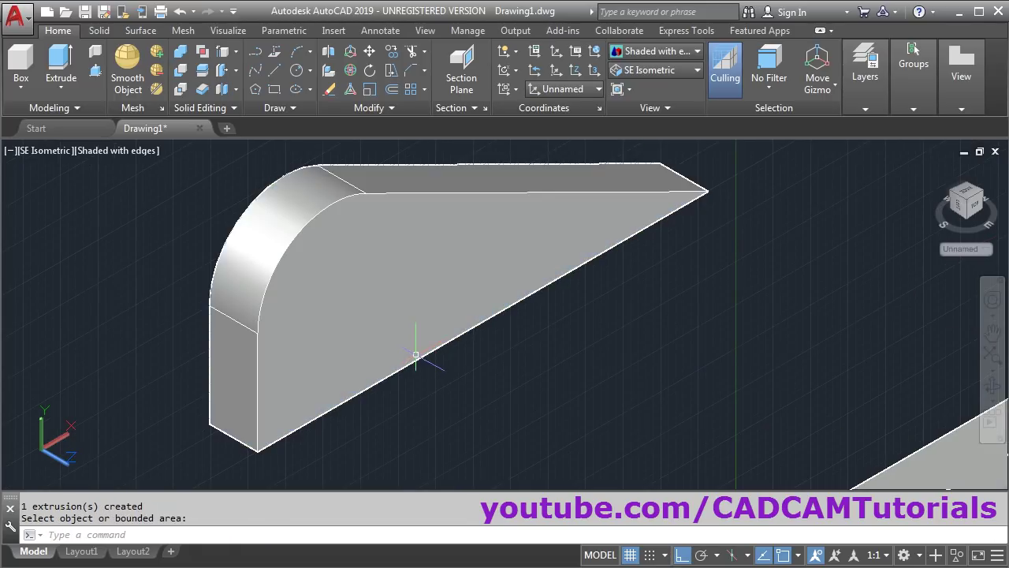
Step: Read the dimensions in the reference drawing, then return to AutoCAD and start a Center, Radius circle
key("alt+Tab")
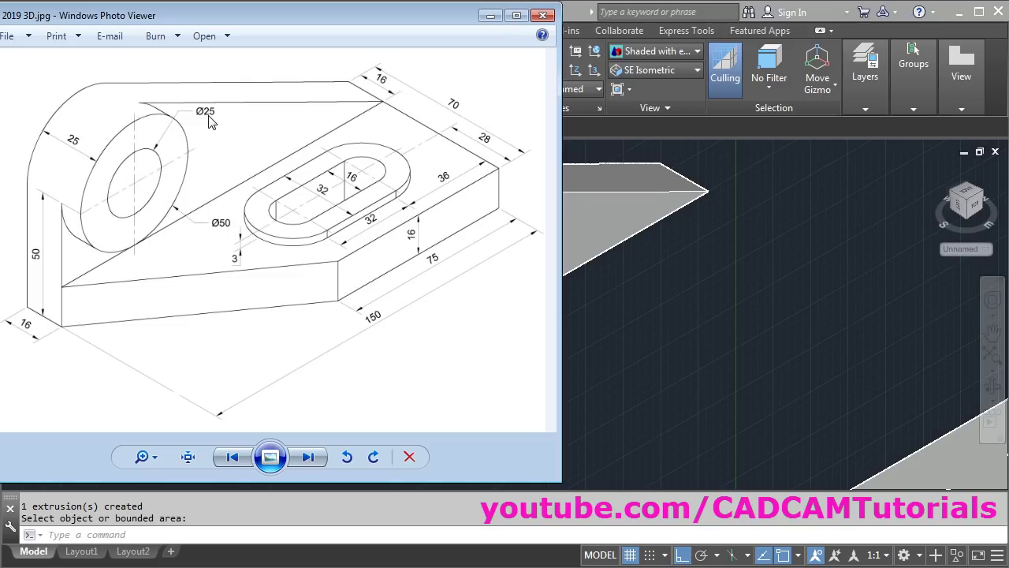
left_click(667, 308)
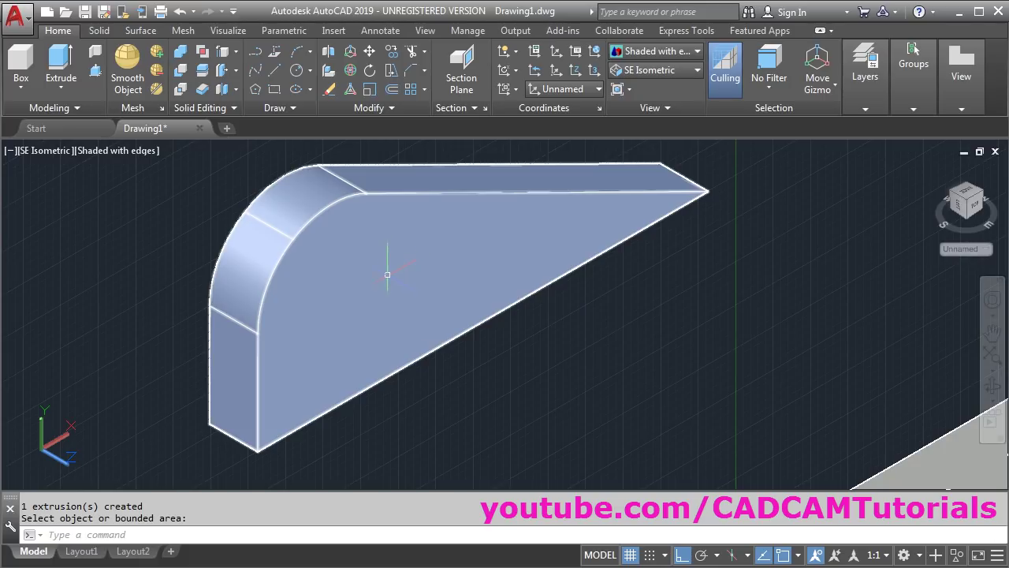
middle_click_drag(376, 295, 376, 309)
key("Escape")
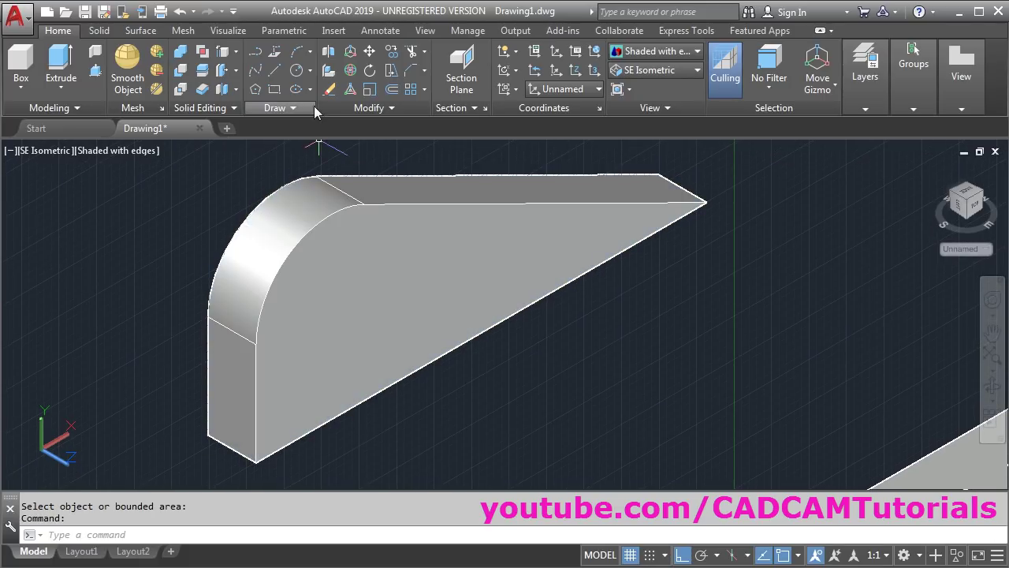
left_click(291, 70)
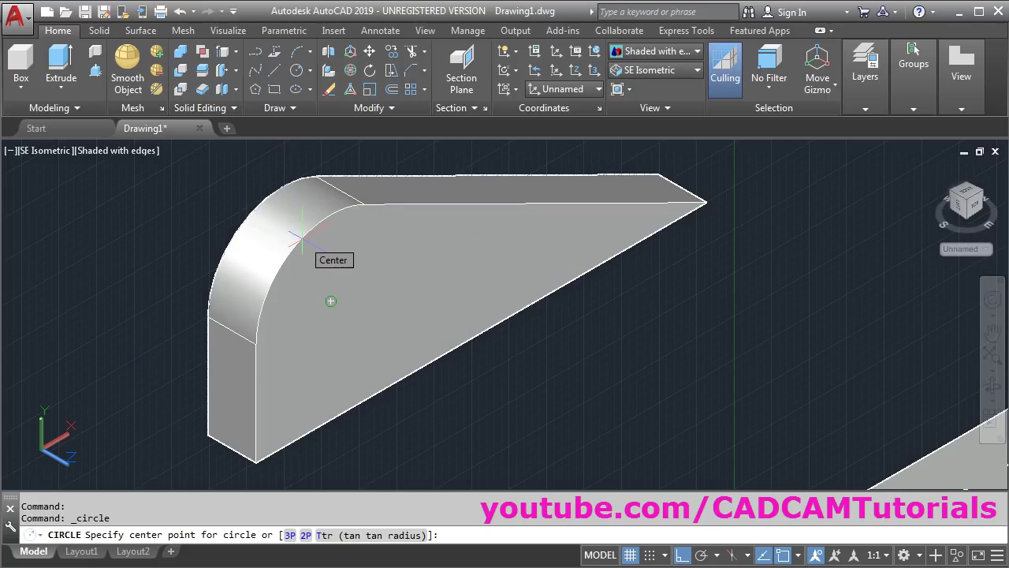
Step: Draw a radius-25 circle centred on the support's rounded end
left_click(301, 233)
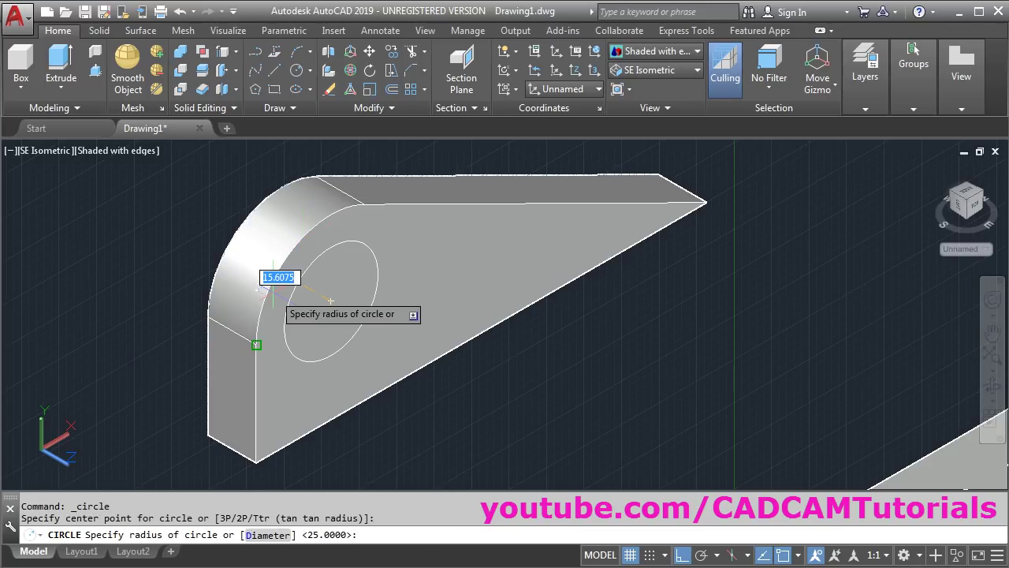
type("25")
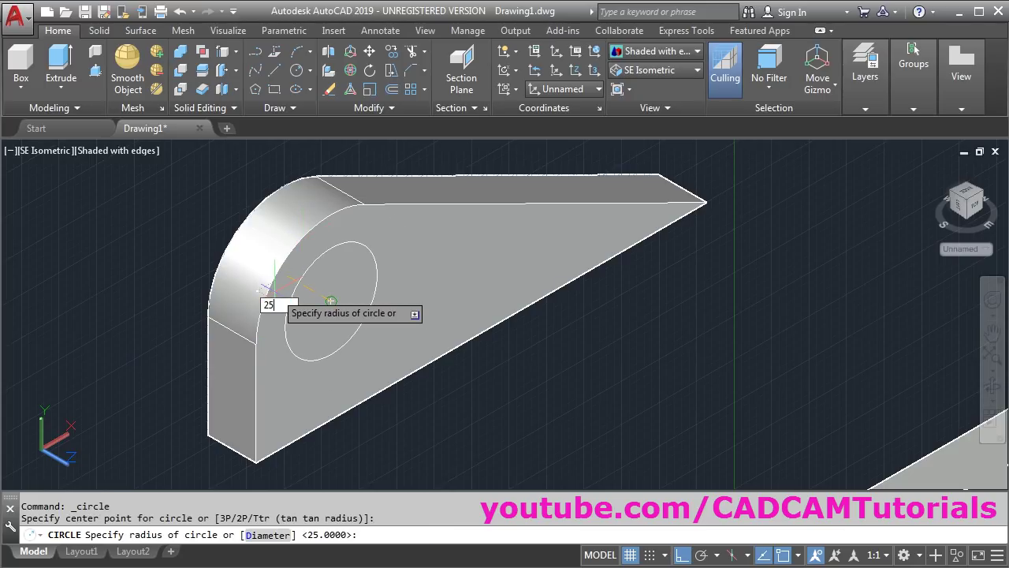
key("Return")
scroll(299, 284, "down", 2)
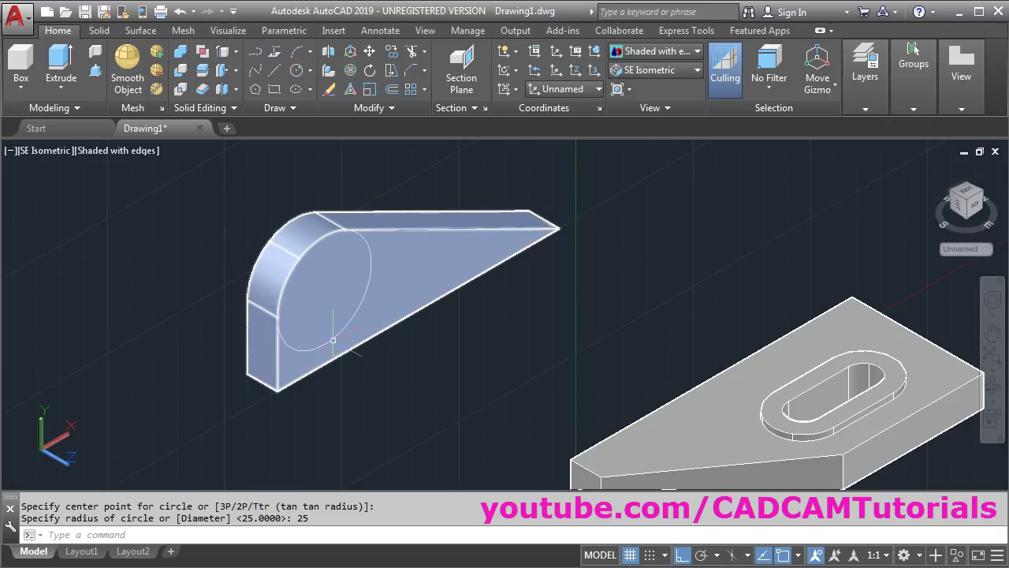
Step: Press-pull the circle out 9 units as a round boss
left_click(95, 71)
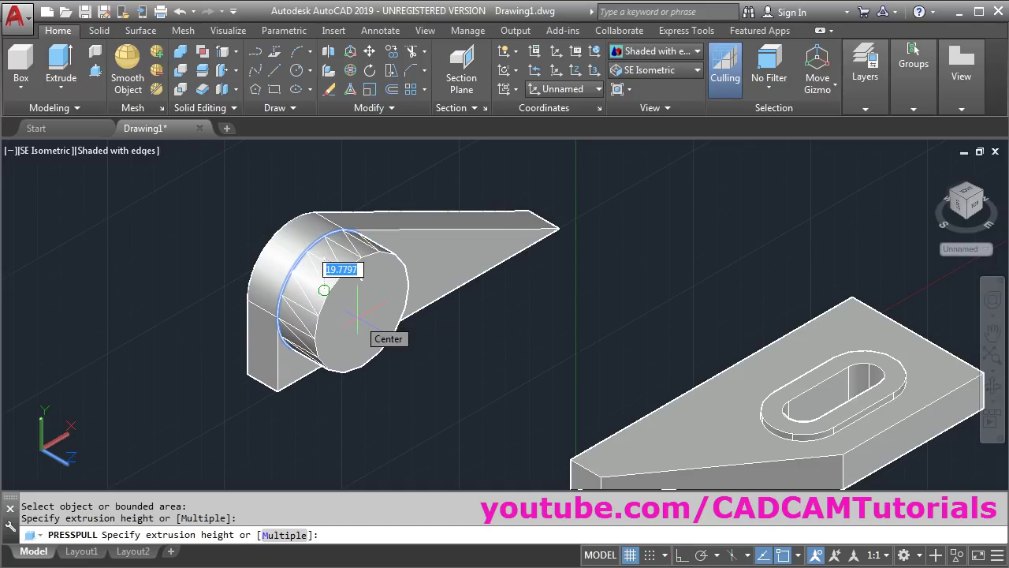
type("9")
key("Return")
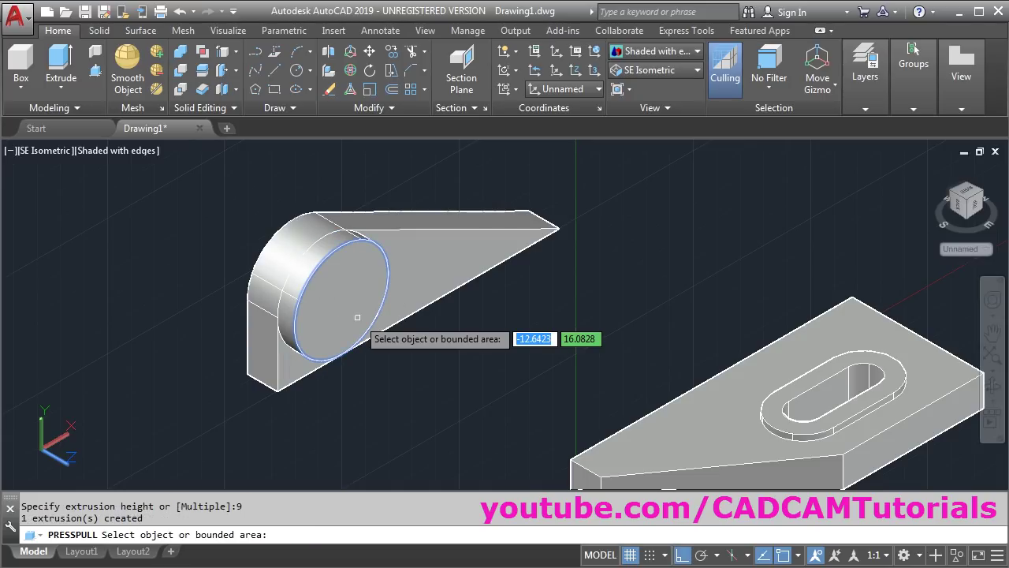
key("Return")
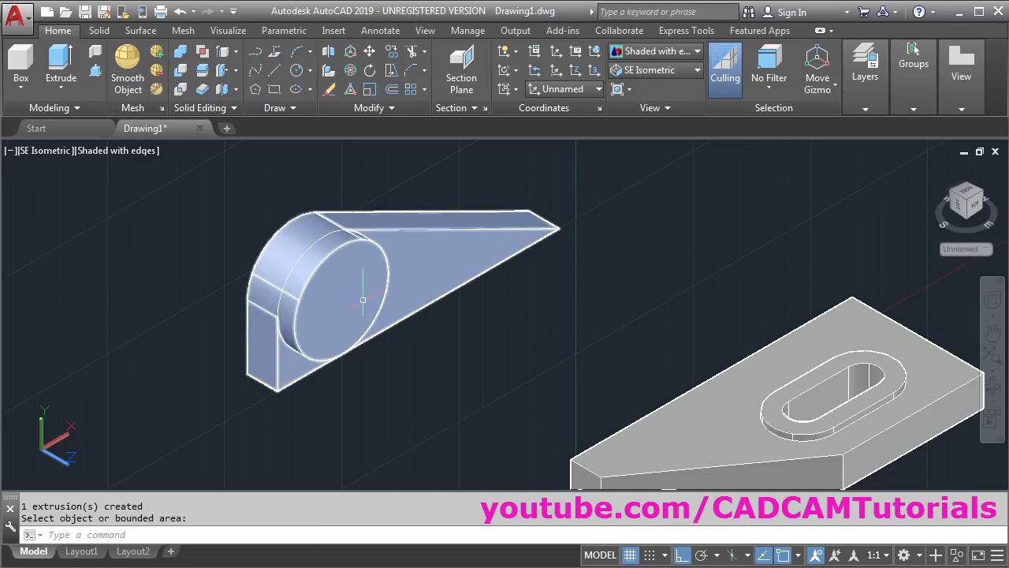
scroll(413, 297, "up", 2)
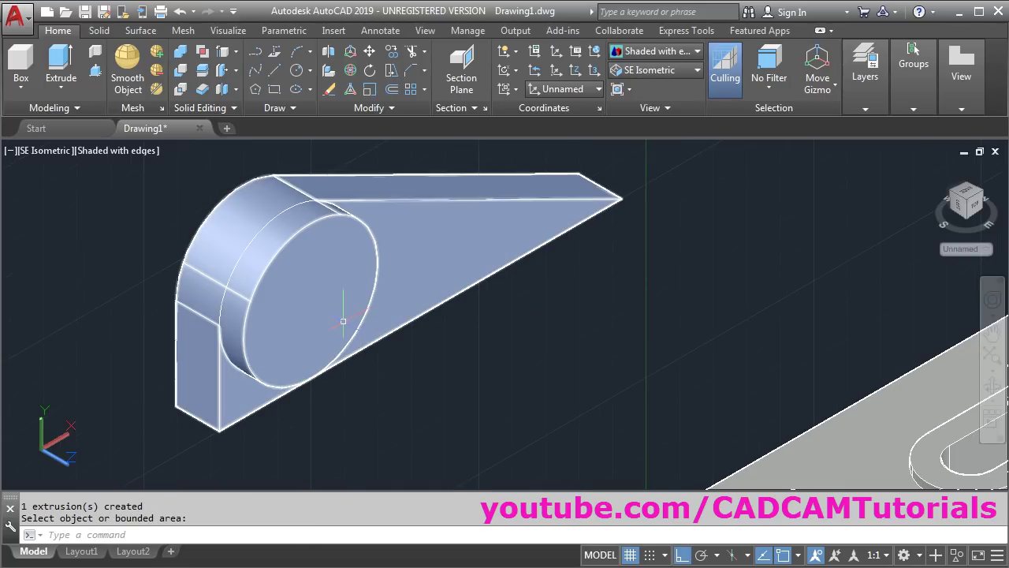
Step: Draw a 12.5-radius circle at the centre of the boss face
left_click(296, 72)
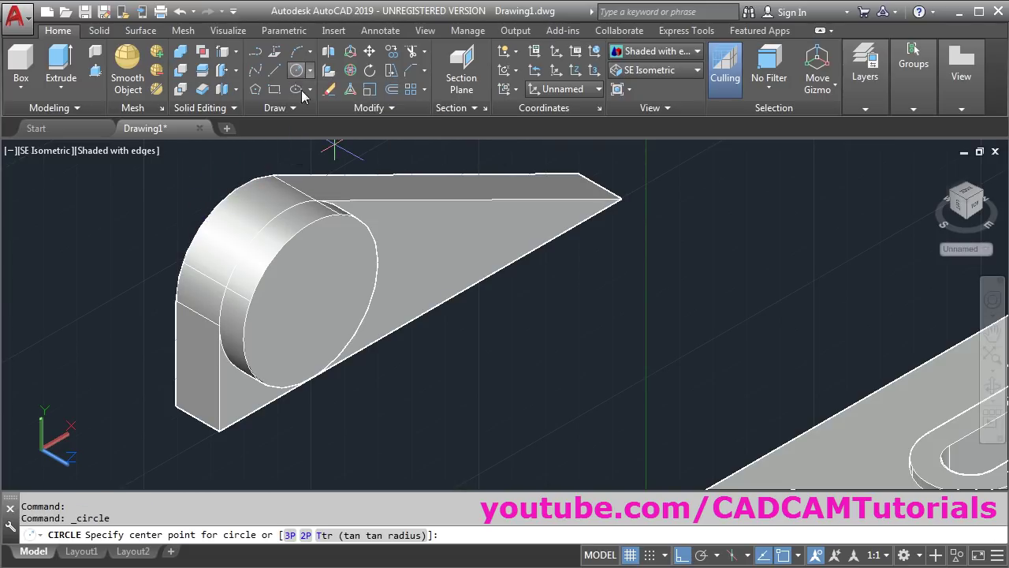
left_click(307, 228)
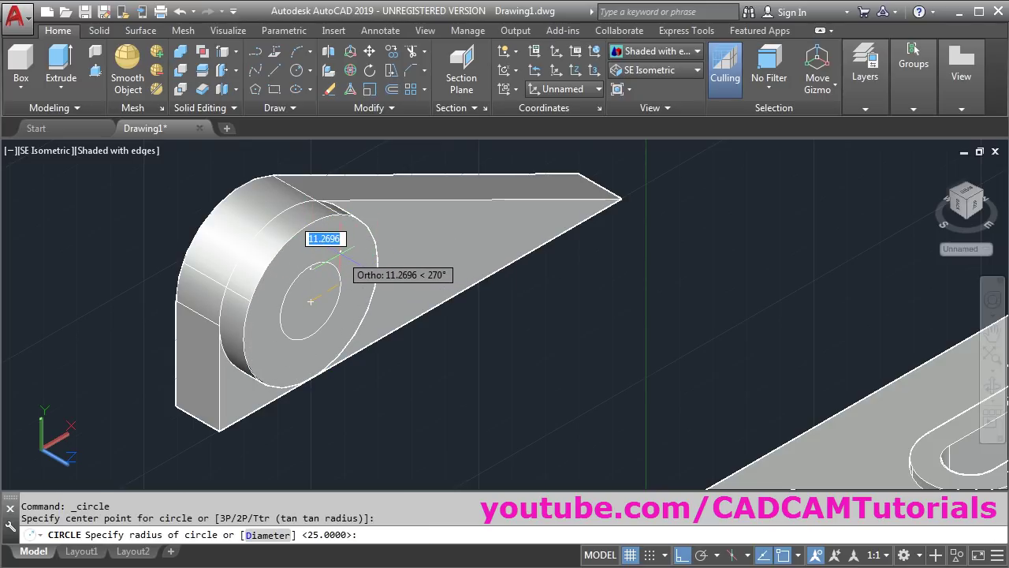
type("12.5")
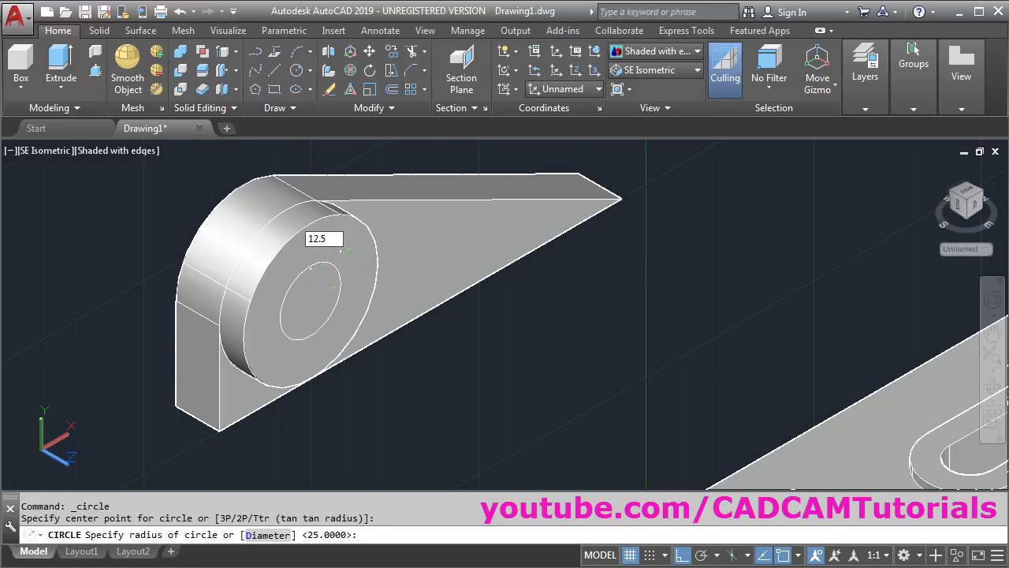
key("Return")
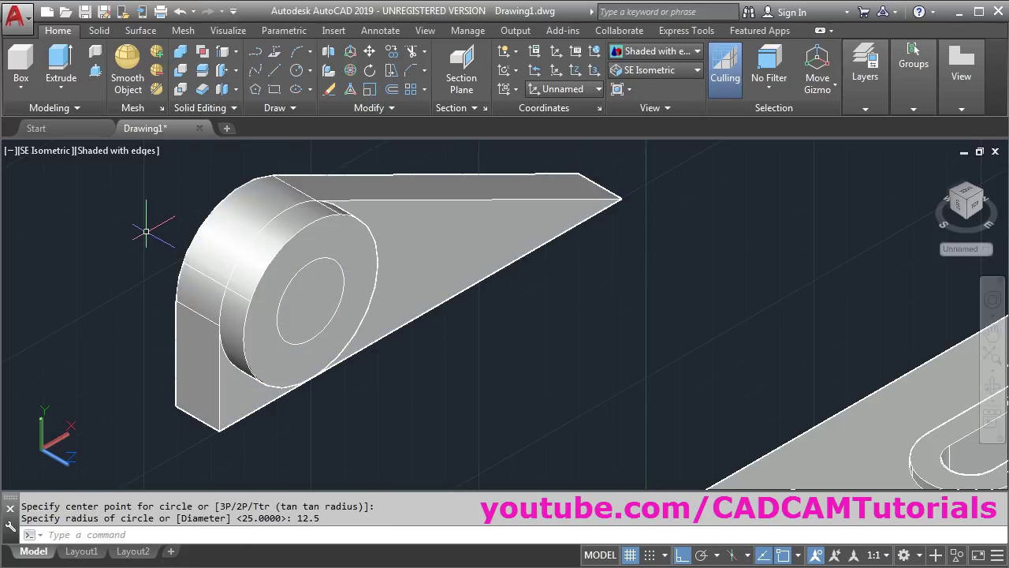
Step: Push the circle through the boss as a hole and delete the leftover circular edge
left_click(95, 73)
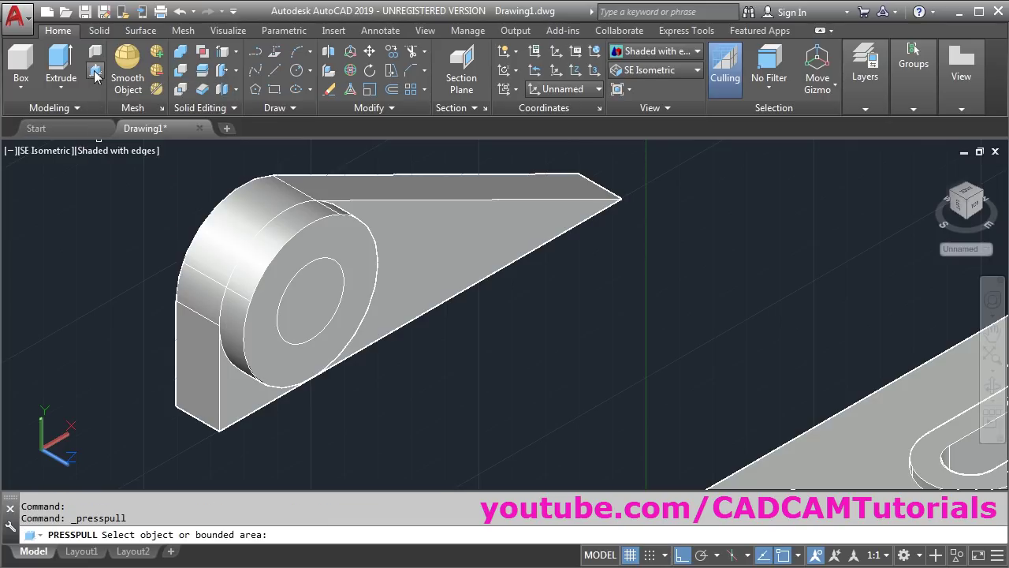
left_click(297, 301)
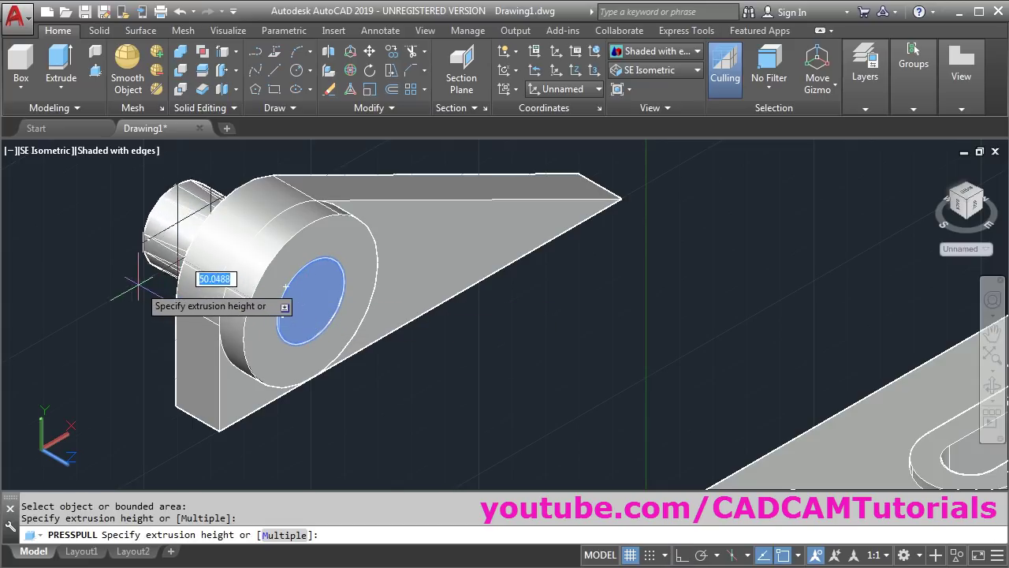
left_click(331, 363)
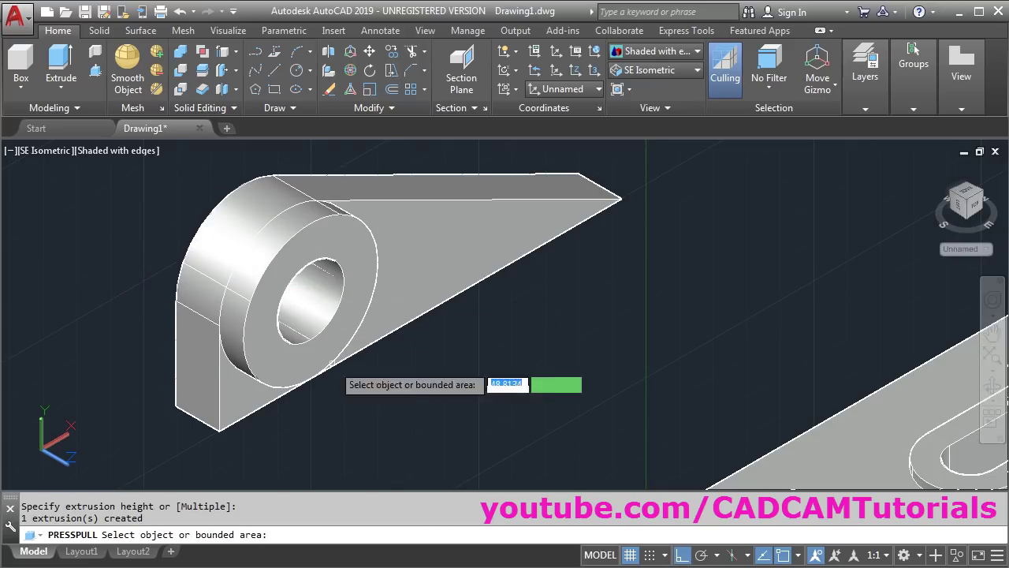
key("Escape")
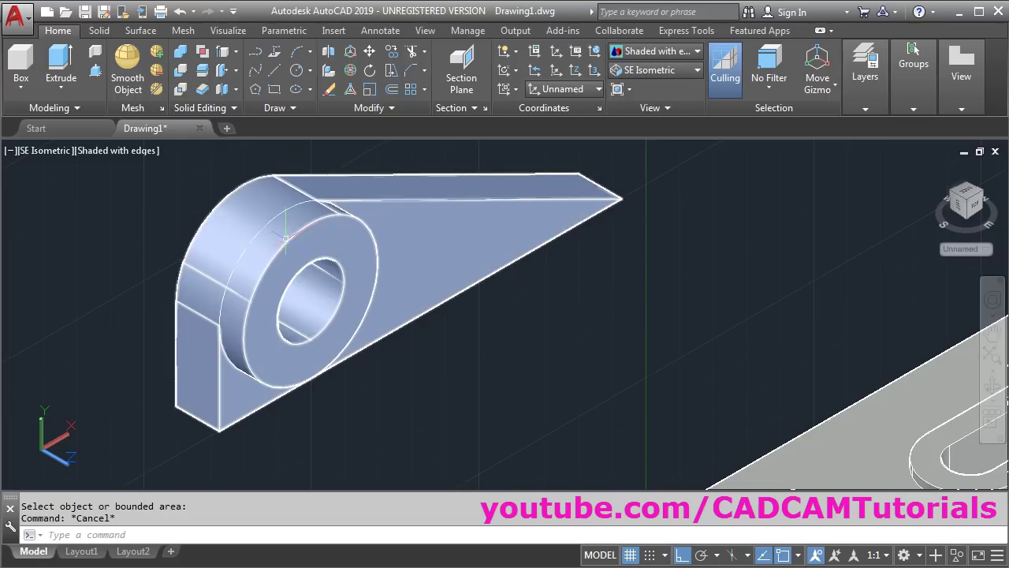
left_click(239, 253, "ctrl")
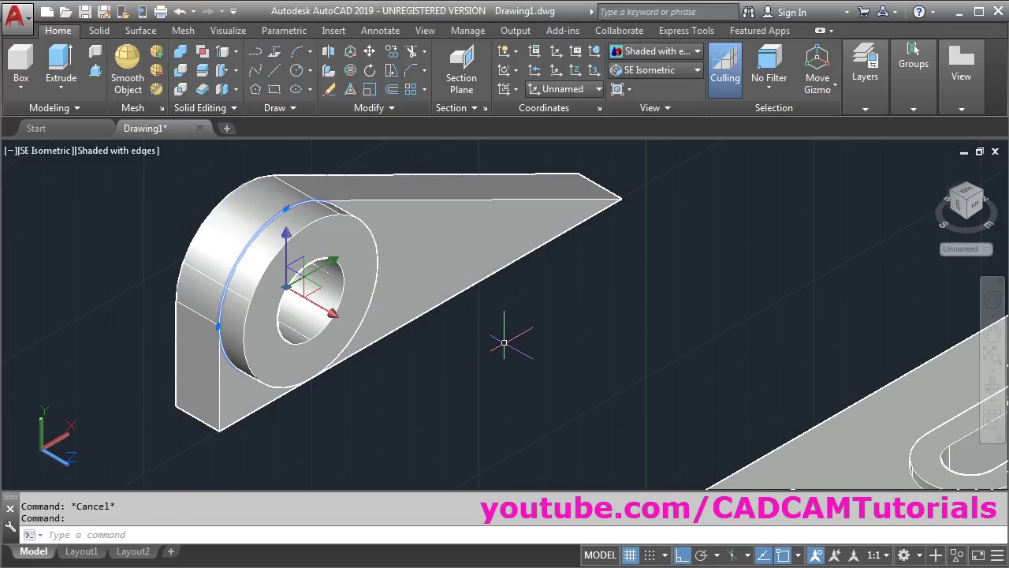
key("Delete")
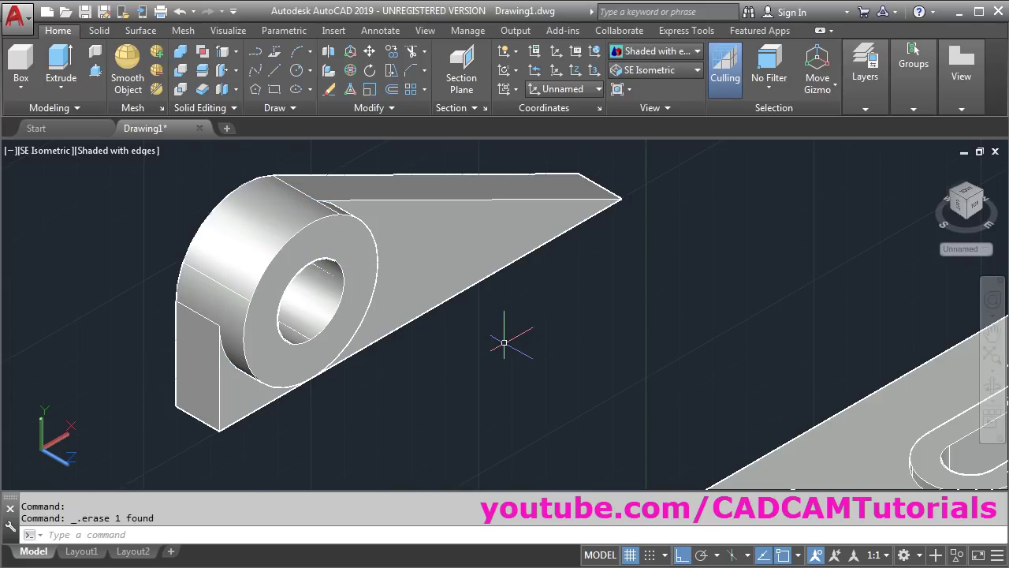
Step: Move the upright support by its bottom corner onto the base plate's corner
scroll(434, 254, "down", 4)
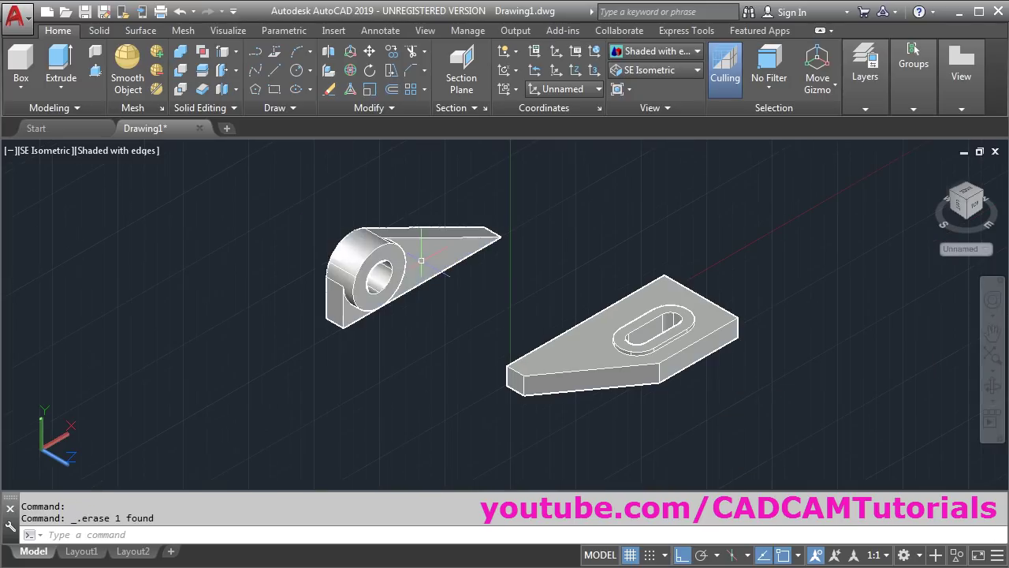
middle_click_drag(530, 277, 475, 312)
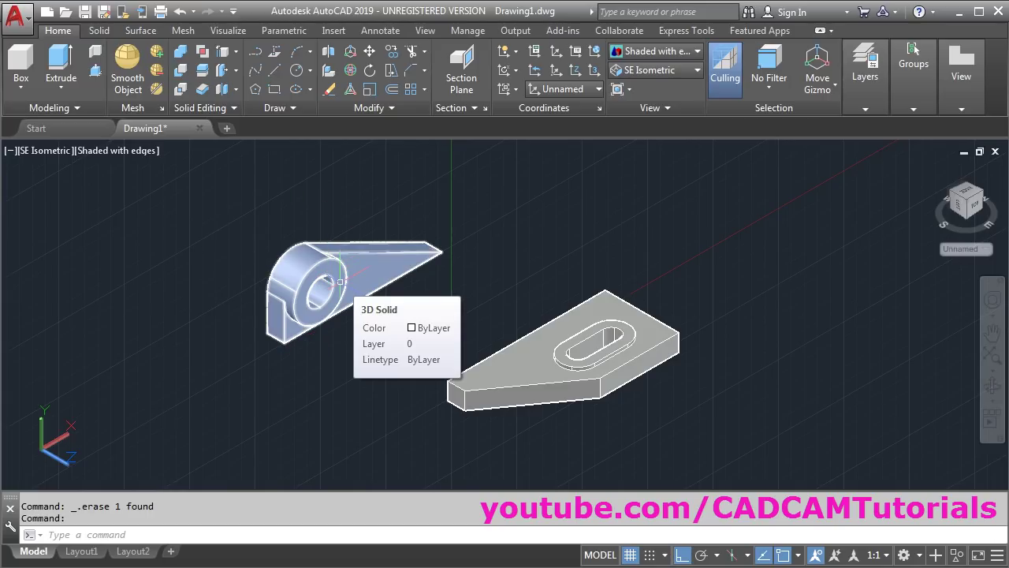
scroll(350, 337, "up", 2)
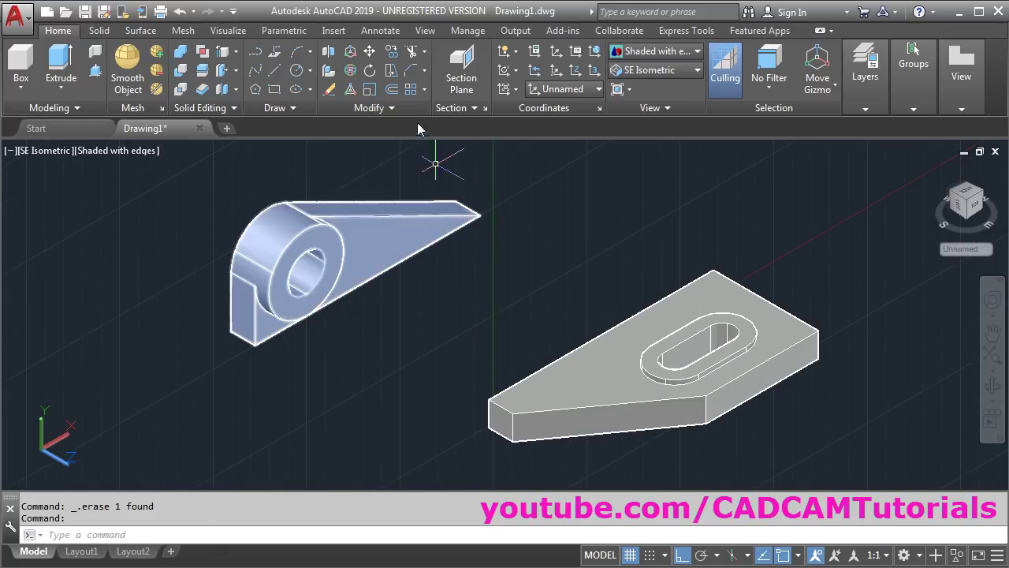
left_click(368, 53)
left_click(368, 246)
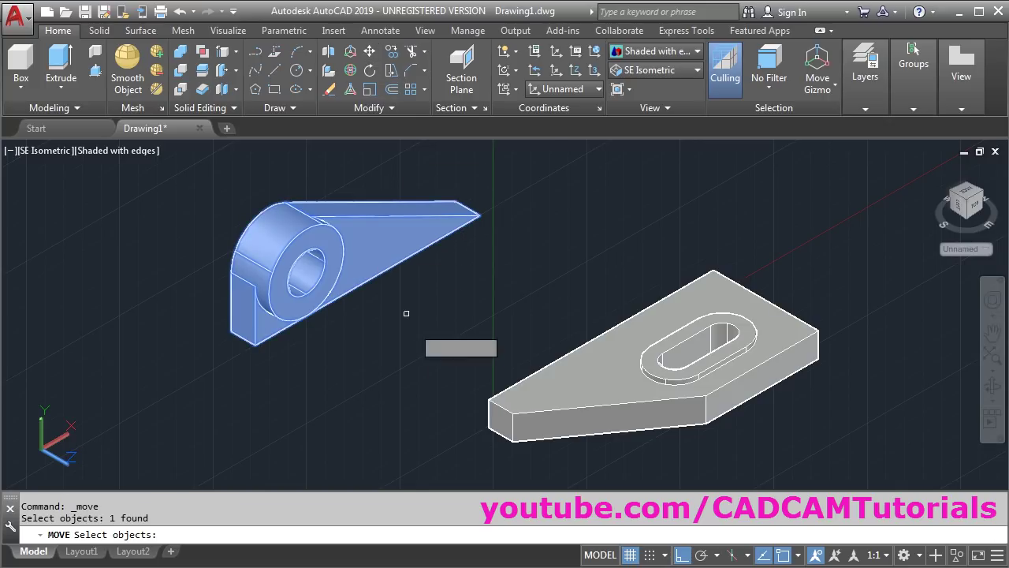
key("Return")
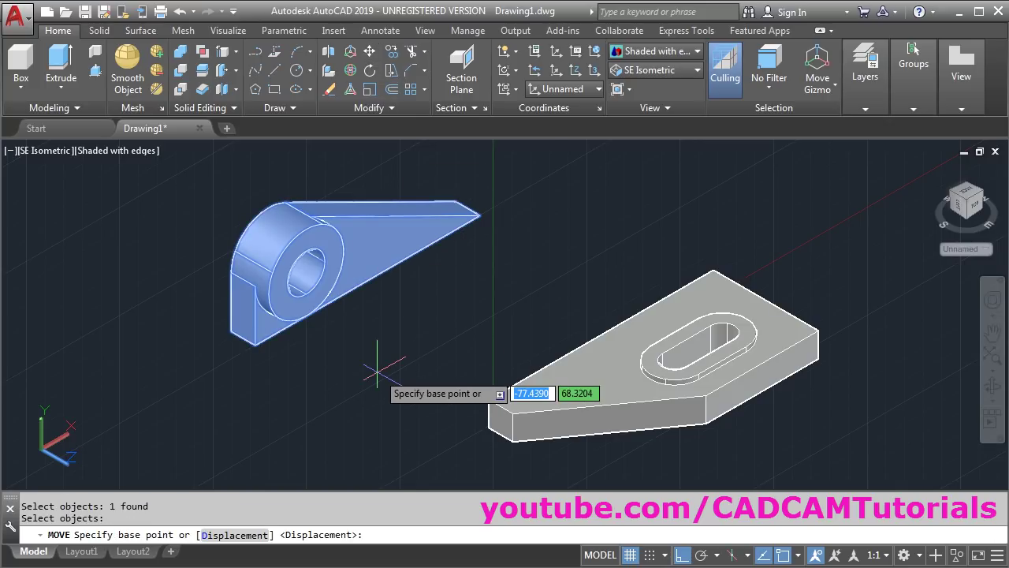
left_click(254, 345)
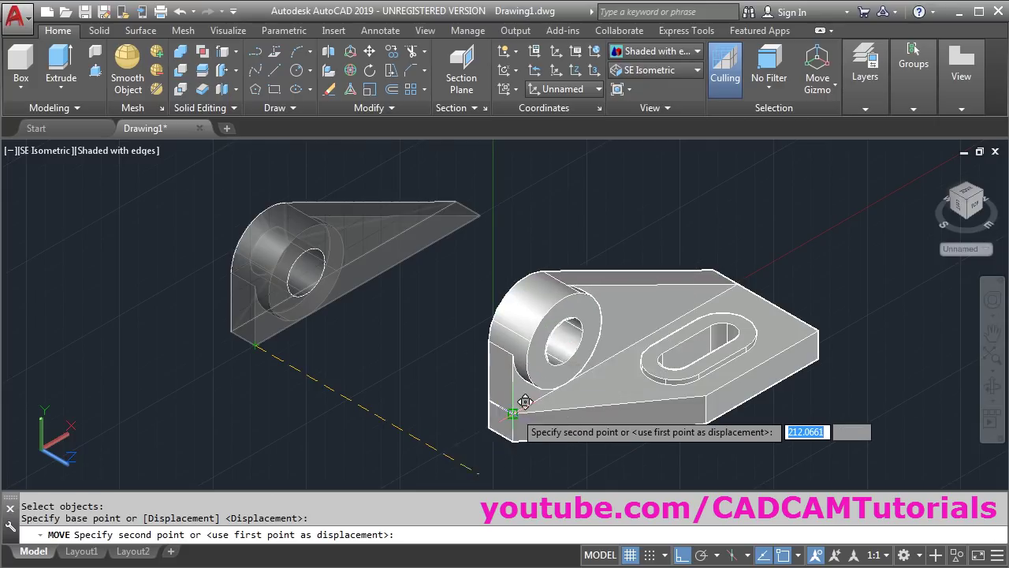
key("F8")
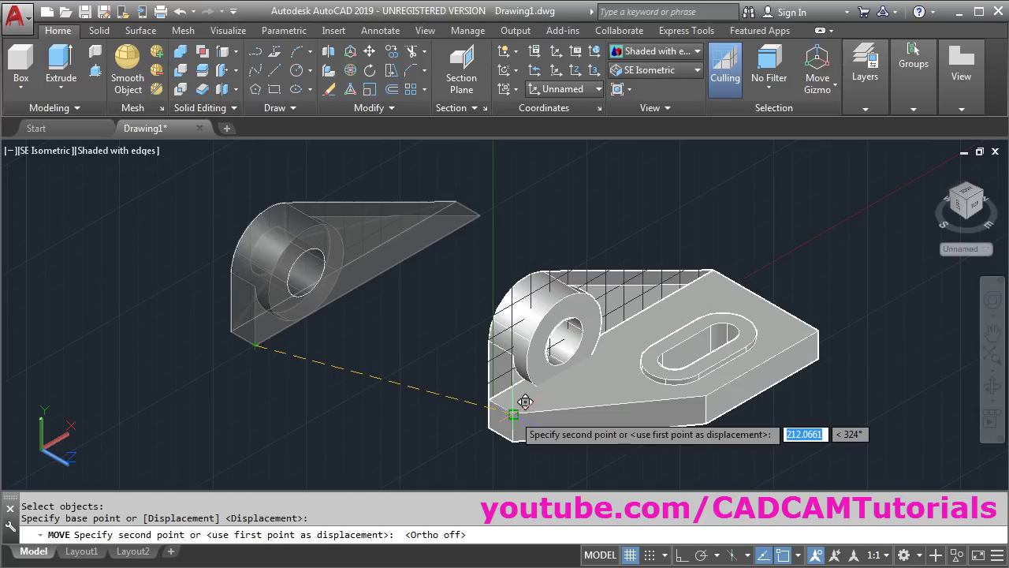
left_click(524, 402)
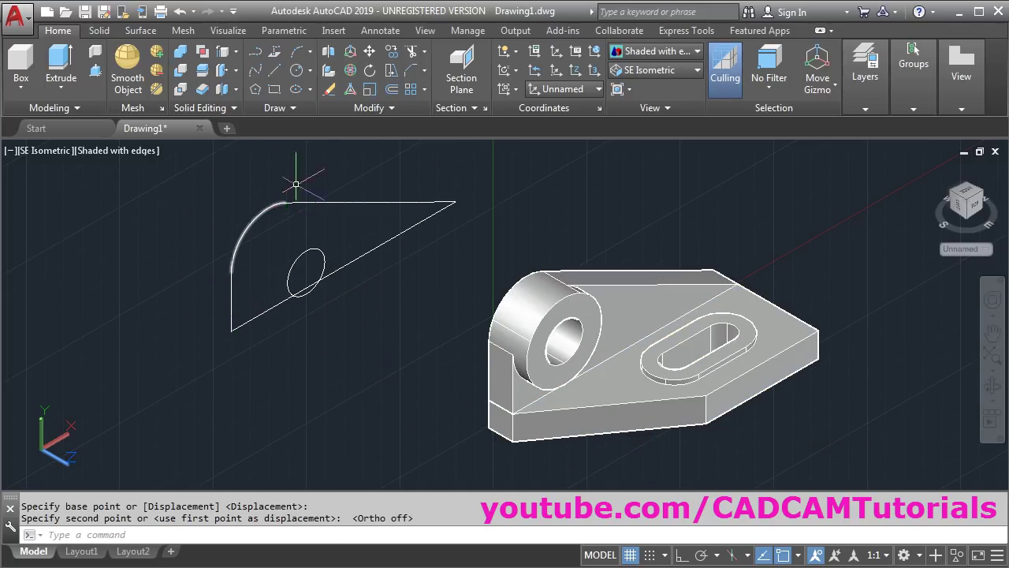
Step: Erase the four leftover 2D profile objects with a selection window
left_click(329, 95)
left_click(435, 171)
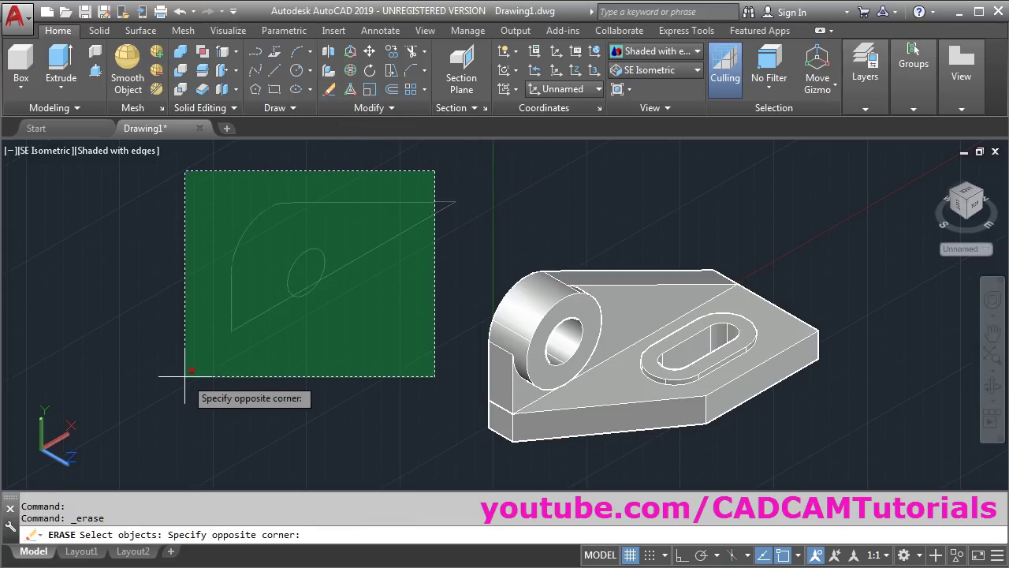
left_click(160, 379)
key("Return")
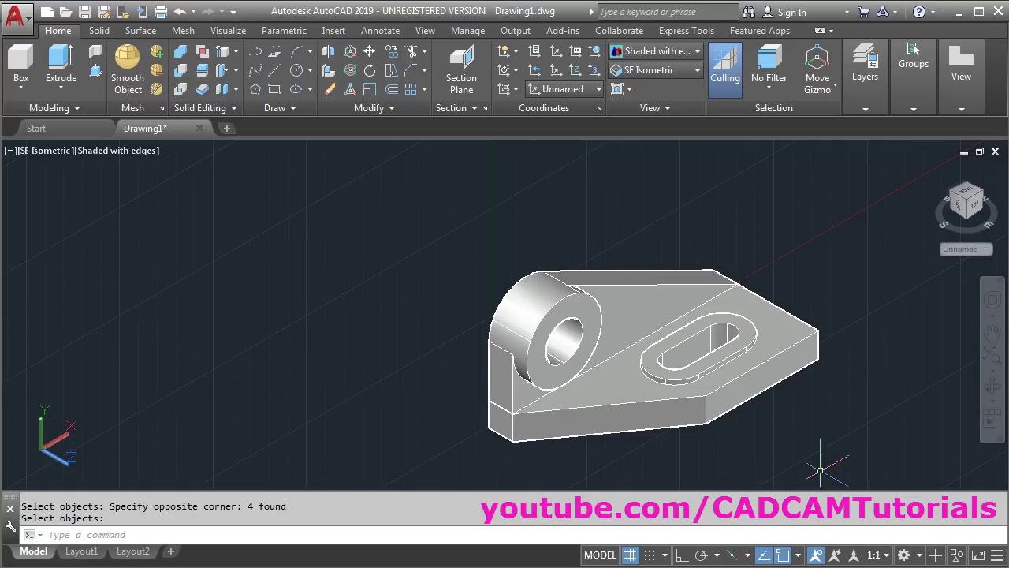
scroll(796, 434, "up", 4)
scroll(781, 438, "down", 2)
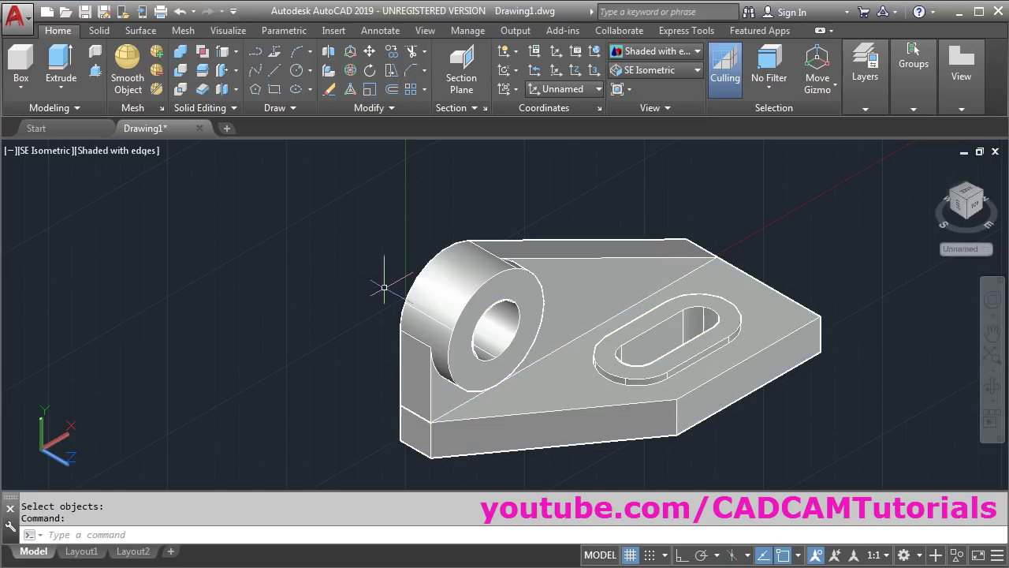
Step: Union the upright support and the base plate into one solid
left_click(187, 53)
left_click(434, 379)
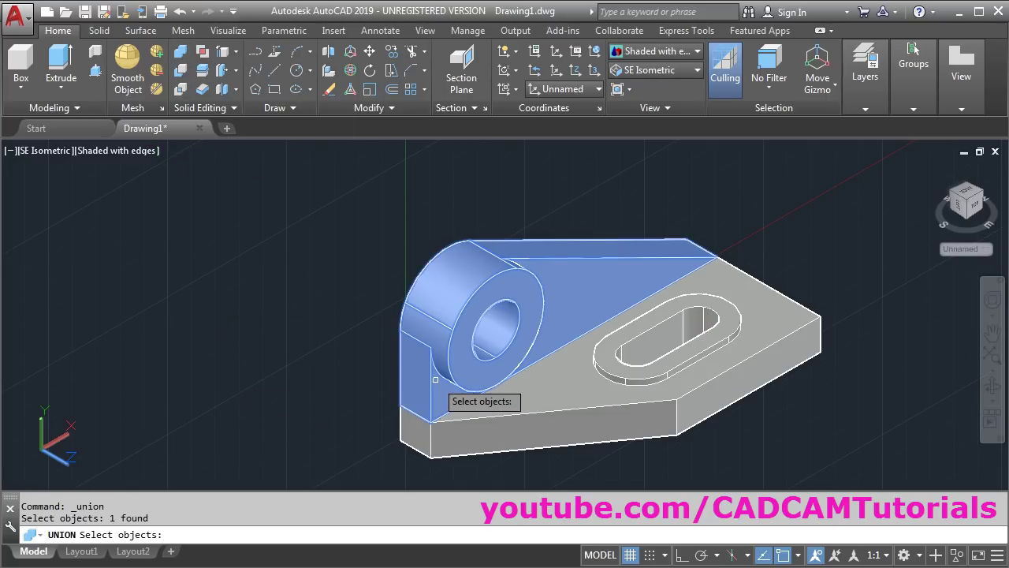
left_click(471, 437)
key("Return")
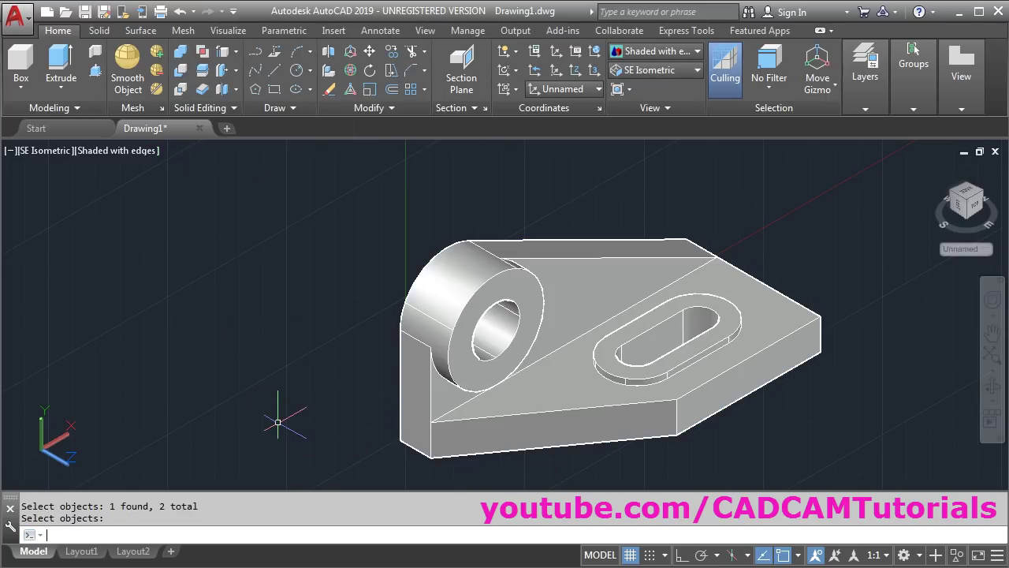
scroll(578, 451, "up", 1)
scroll(547, 450, "down", 2)
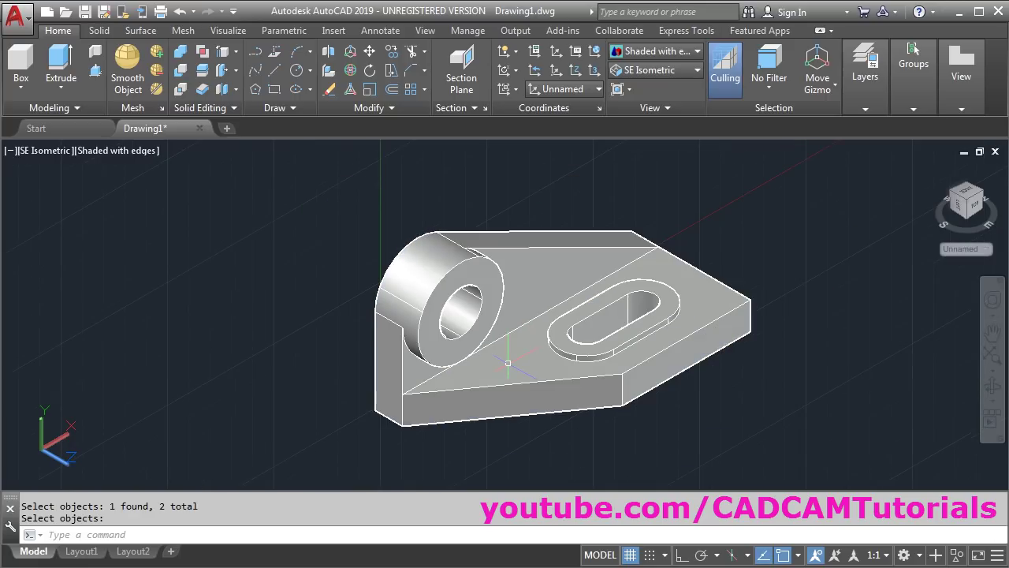
scroll(623, 390, "up", 3)
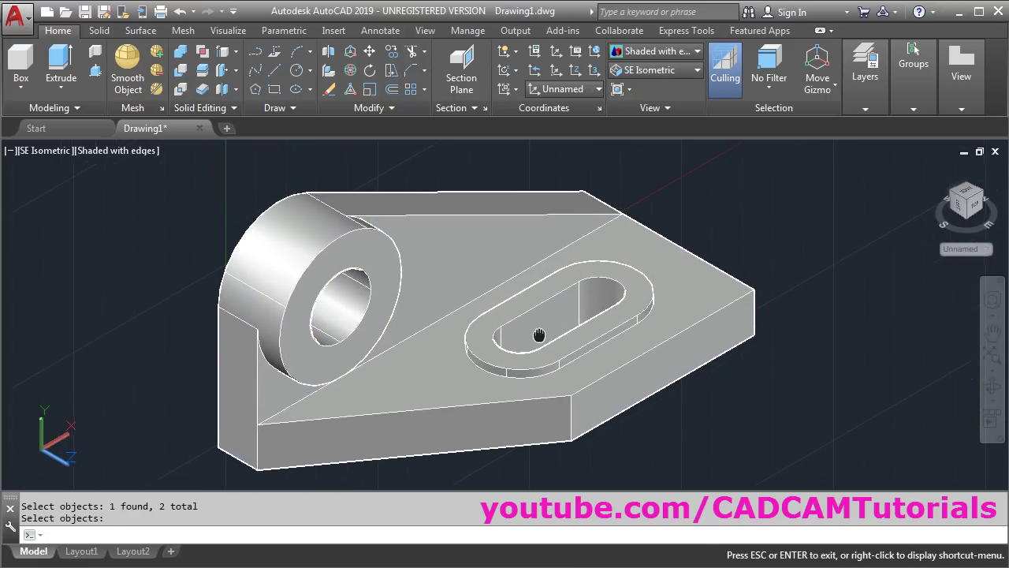
key("Return")
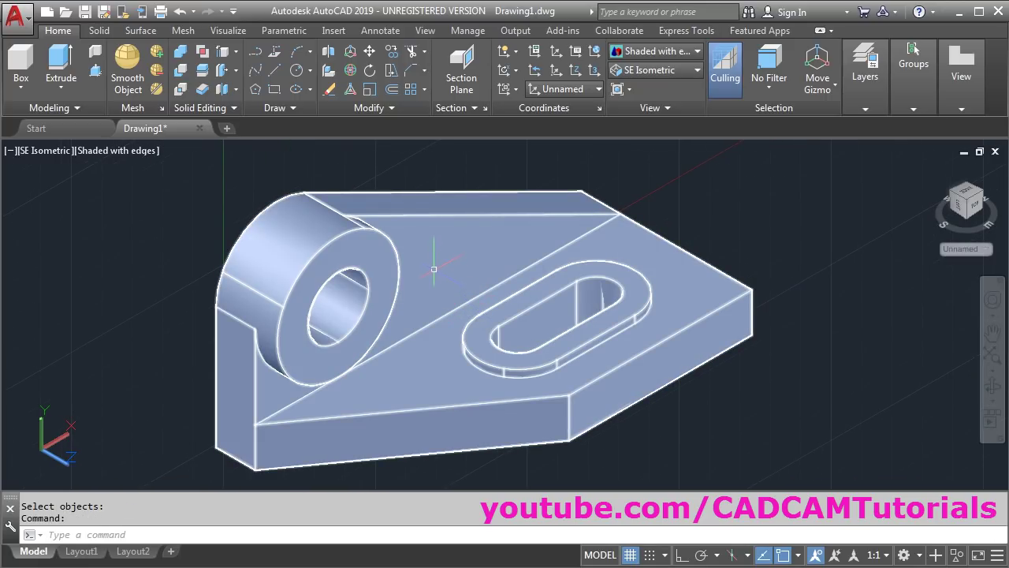
Step: Give the merged bracket index colour 110 (green) and zoom to fit the whole part
left_click(434, 269)
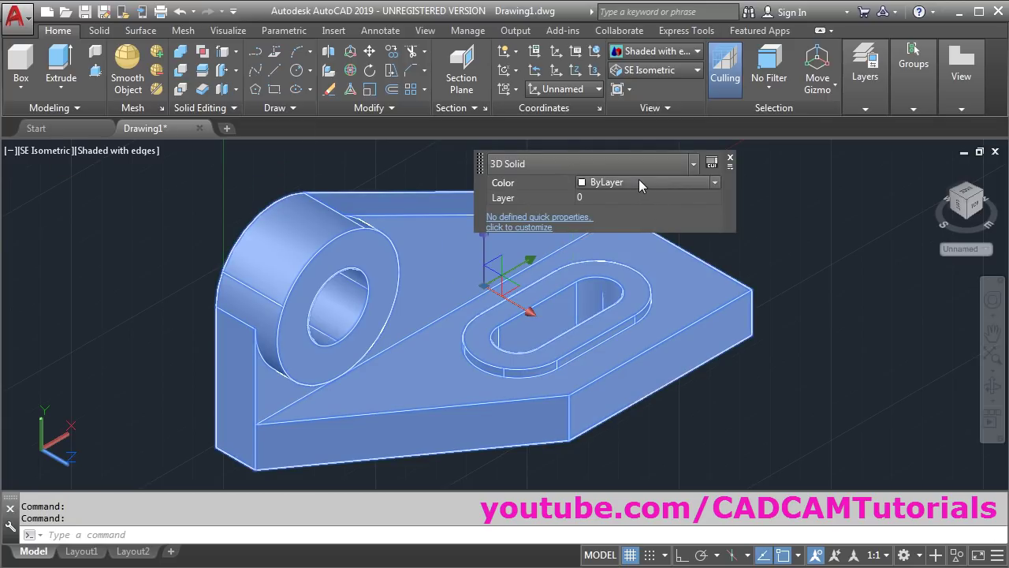
left_click(639, 180)
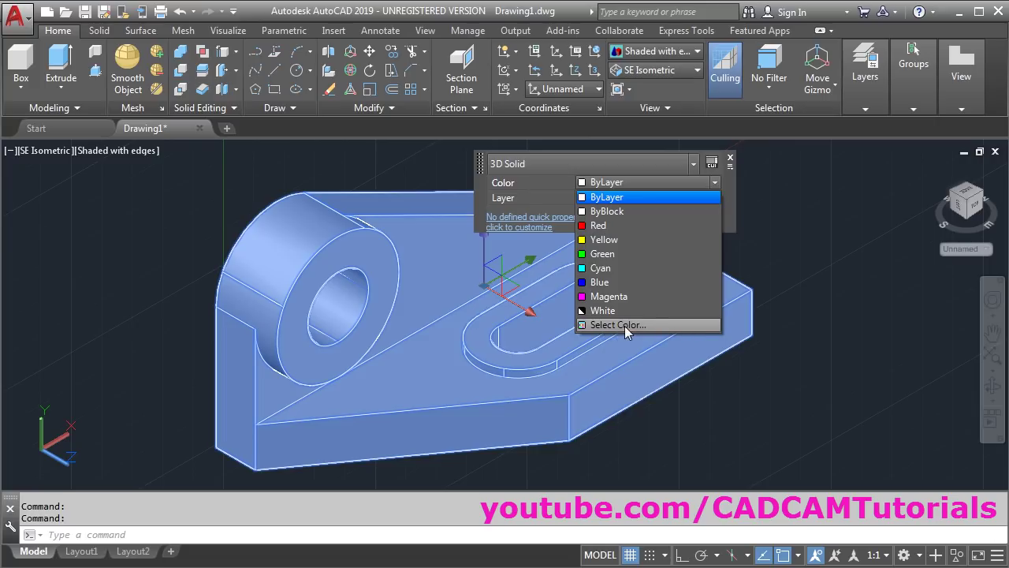
left_click(617, 325)
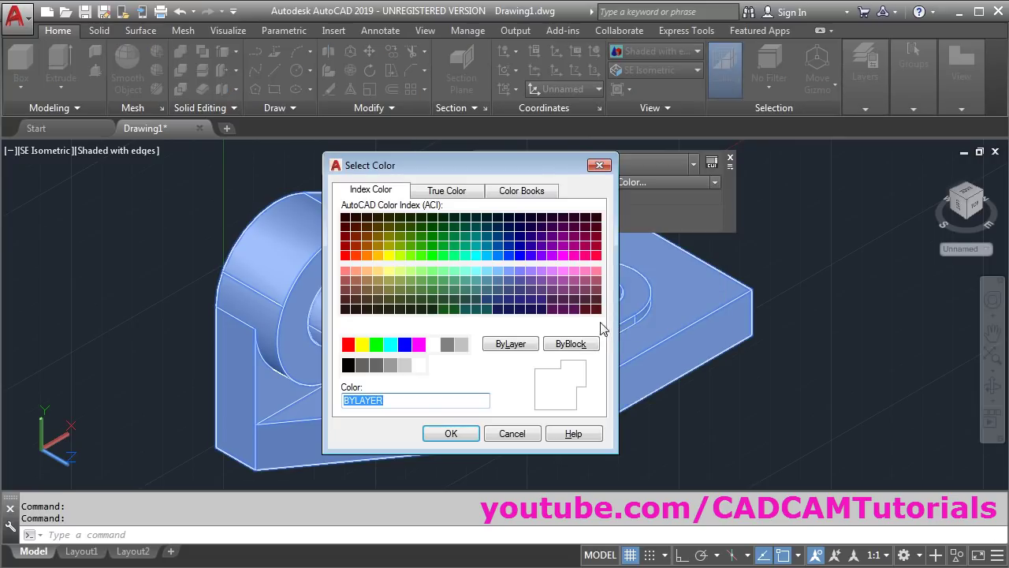
left_click(487, 257)
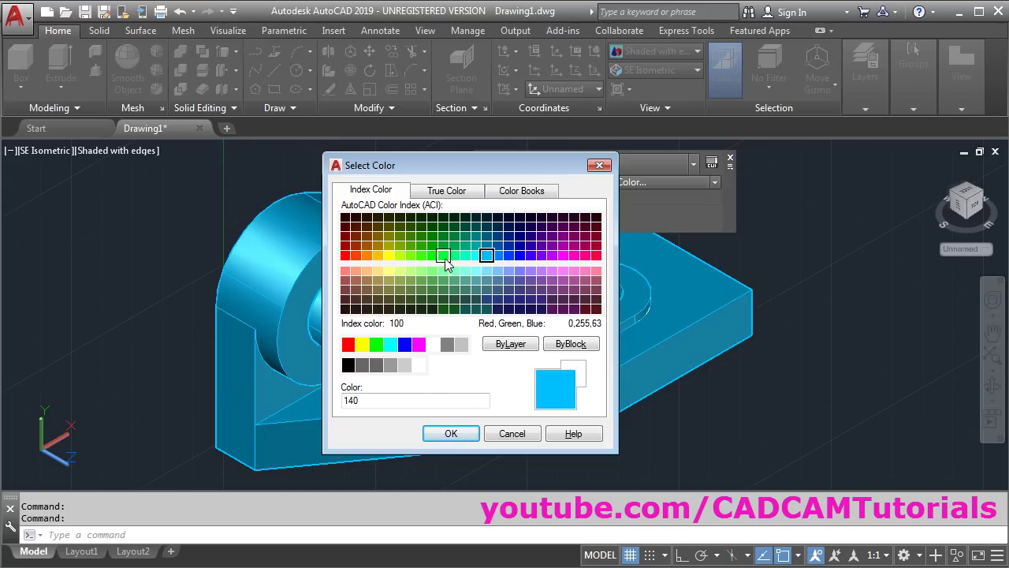
left_click(455, 257)
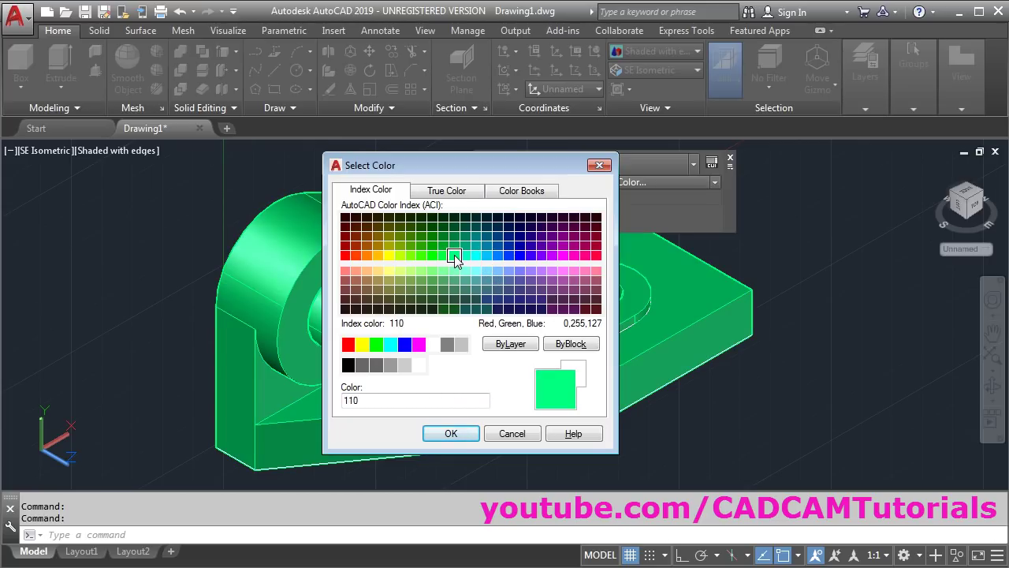
left_click(453, 434)
middle_click(279, 390)
middle_click(279, 390)
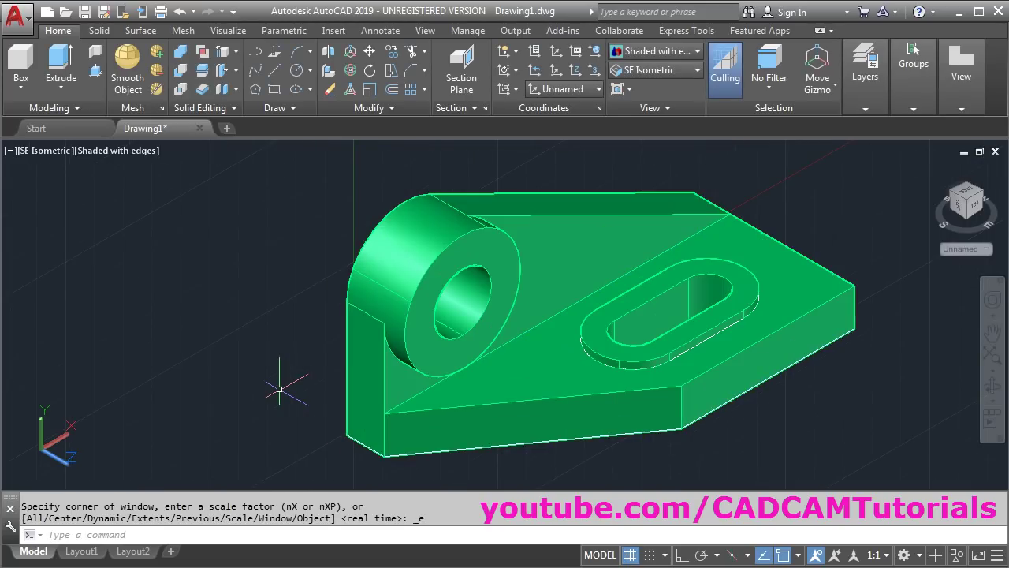